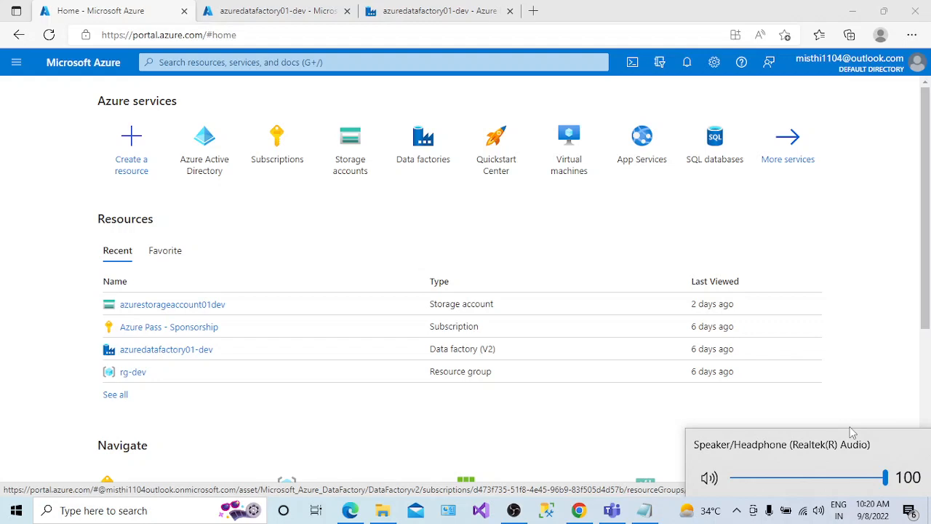
Switch to Chrome and look through the Azure Data Factory playlist of the YouTube channel down to its last videos.
click(476, 11)
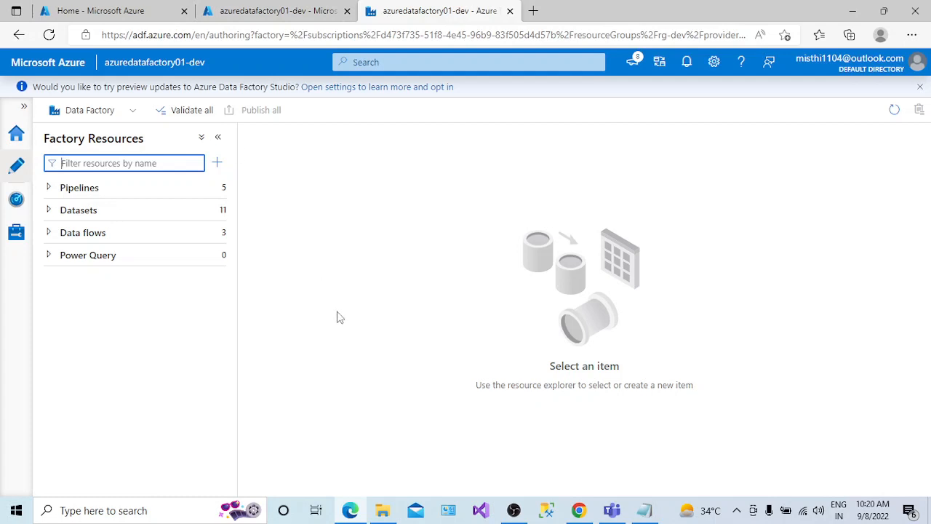
click(586, 511)
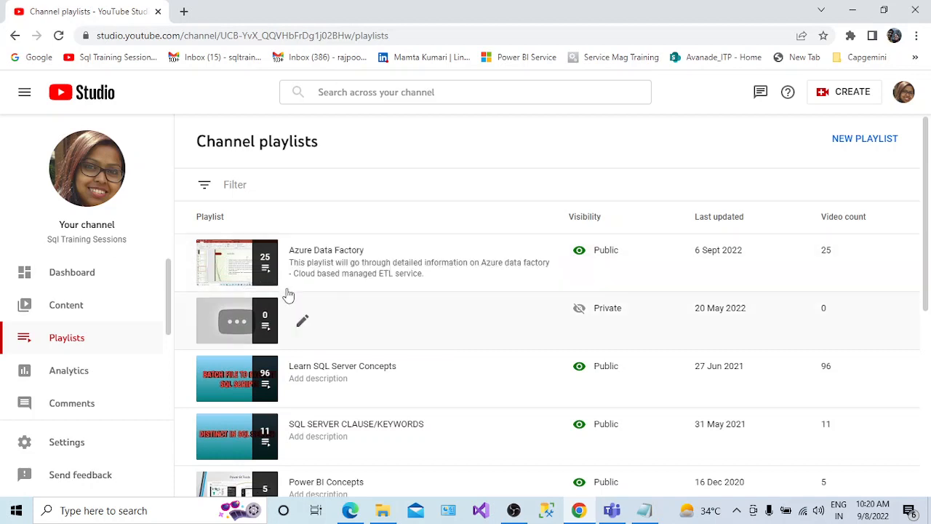
click(303, 268)
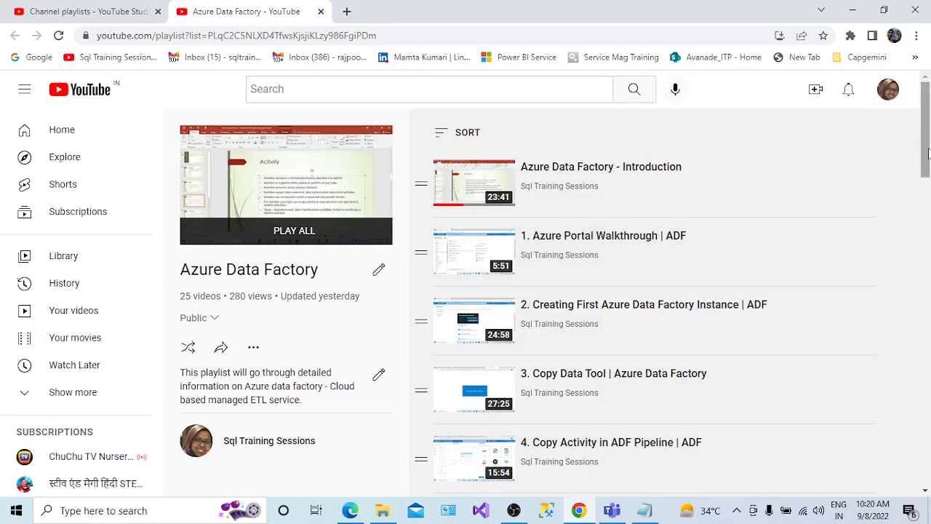
drag(926, 160, 928, 479)
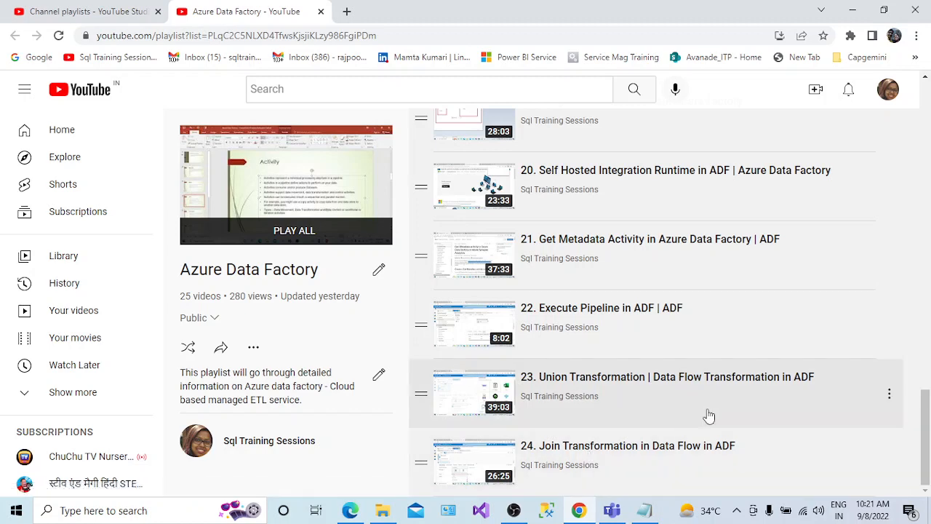
Switch to Notepad and review the notes on the Conditional Split Transformation and its single source with multiple destinations.
key(alt+Tab)
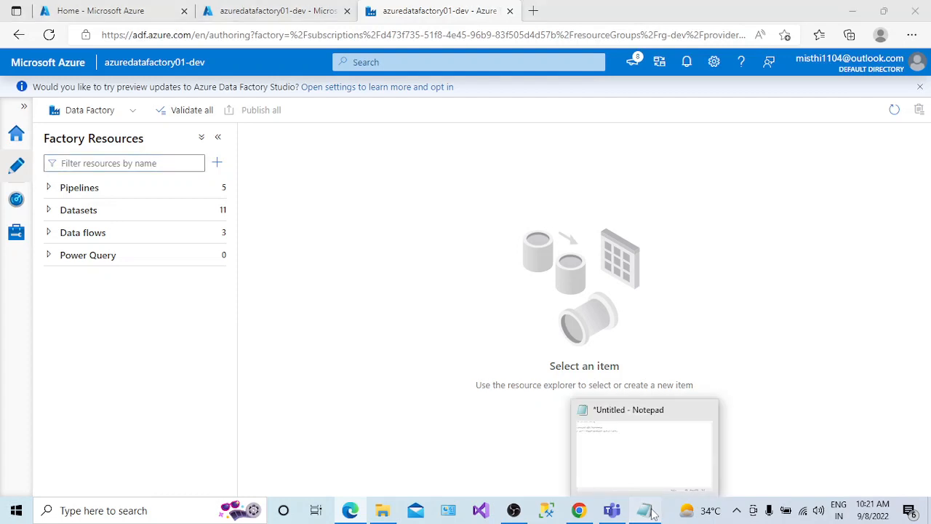
click(653, 513)
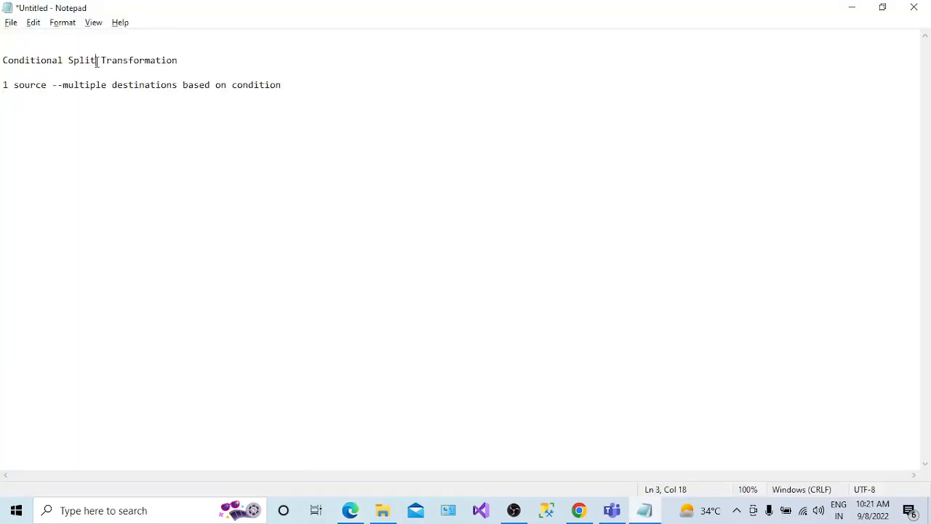
drag(96, 60, 3, 60)
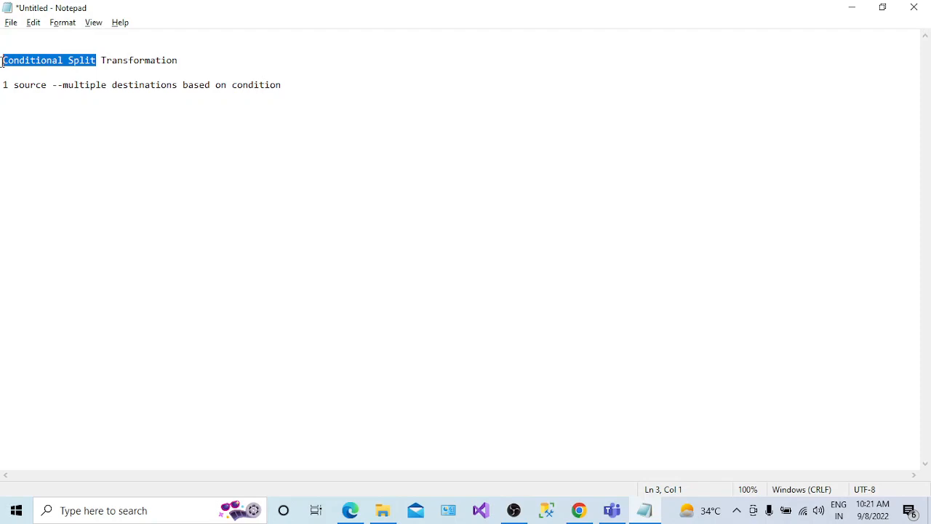
click(48, 61)
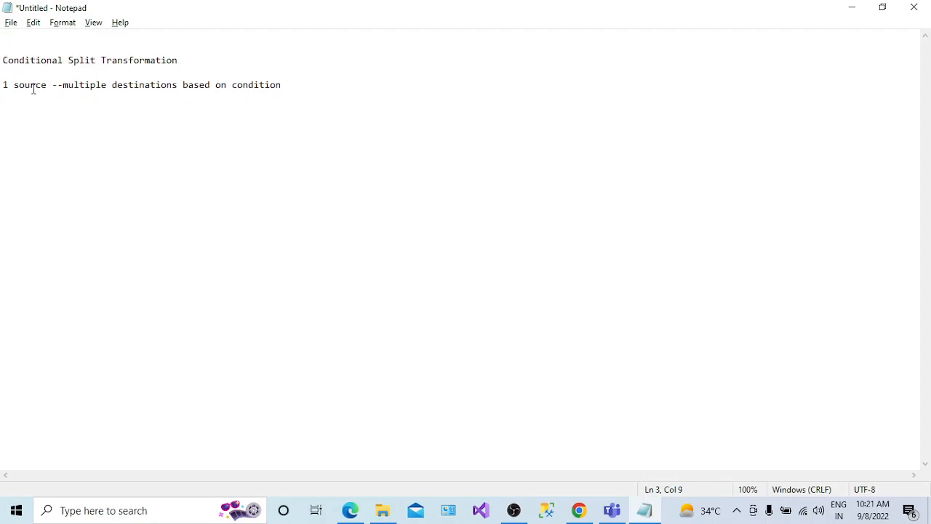
click(33, 86)
Switch to File Explorer and open the EmpData file from the AZURE LEARNING CSV folder in Excel.
click(356, 514)
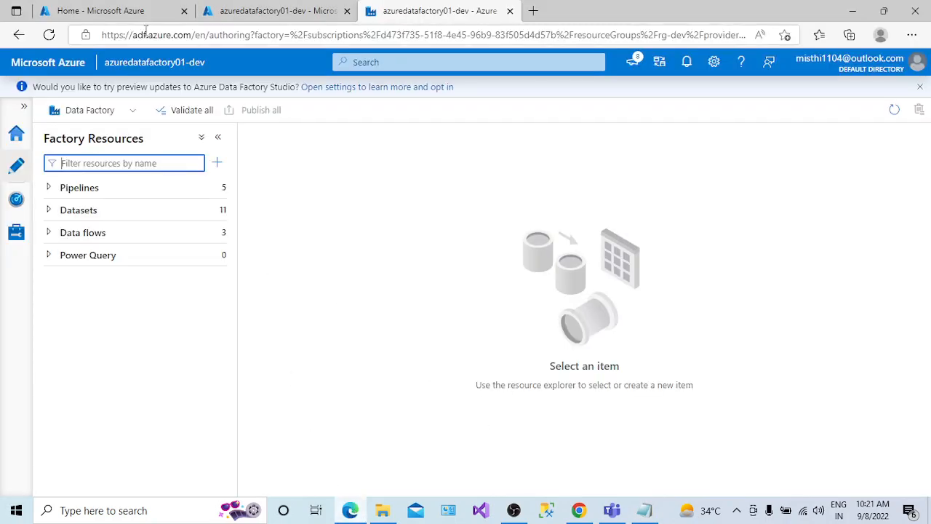
click(132, 12)
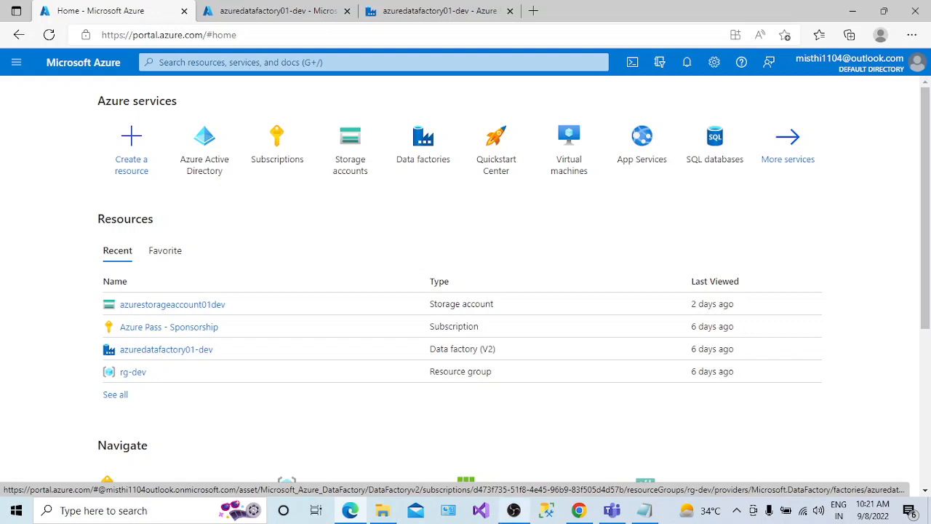
click(382, 510)
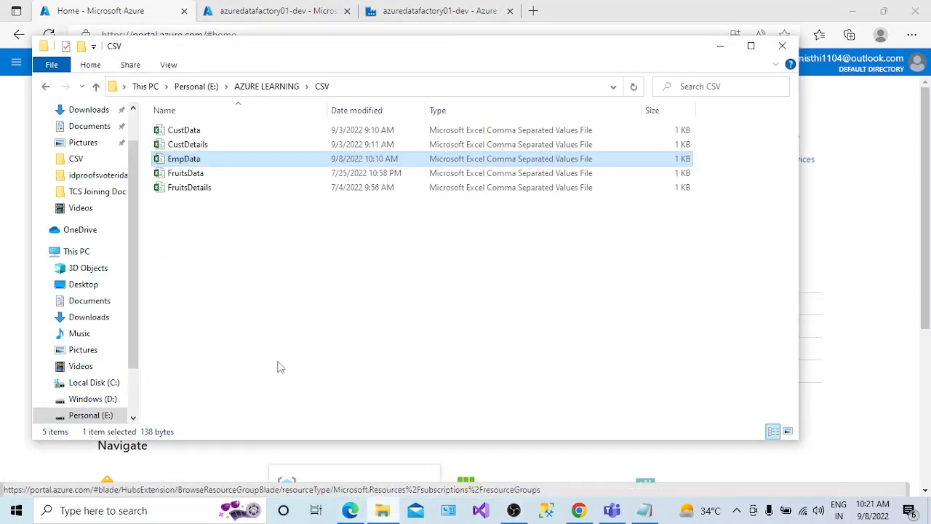
double_click(182, 163)
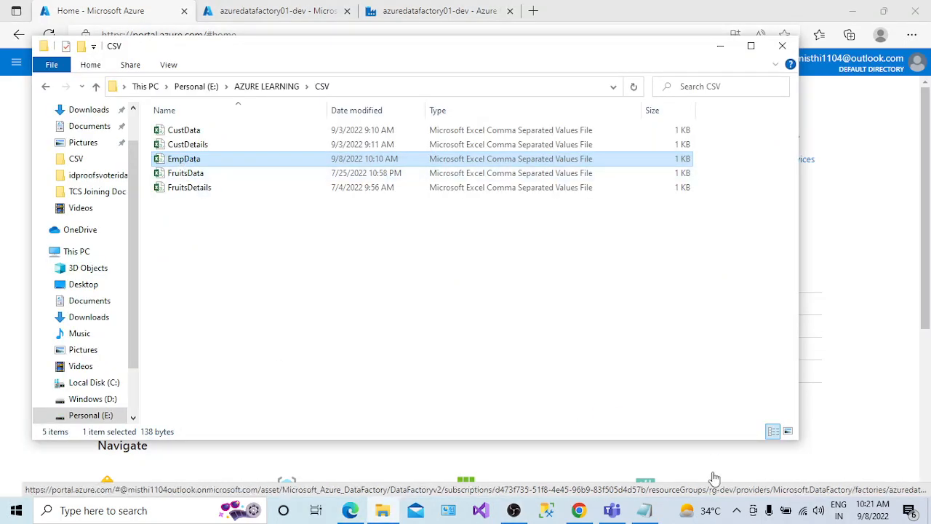
click(737, 511)
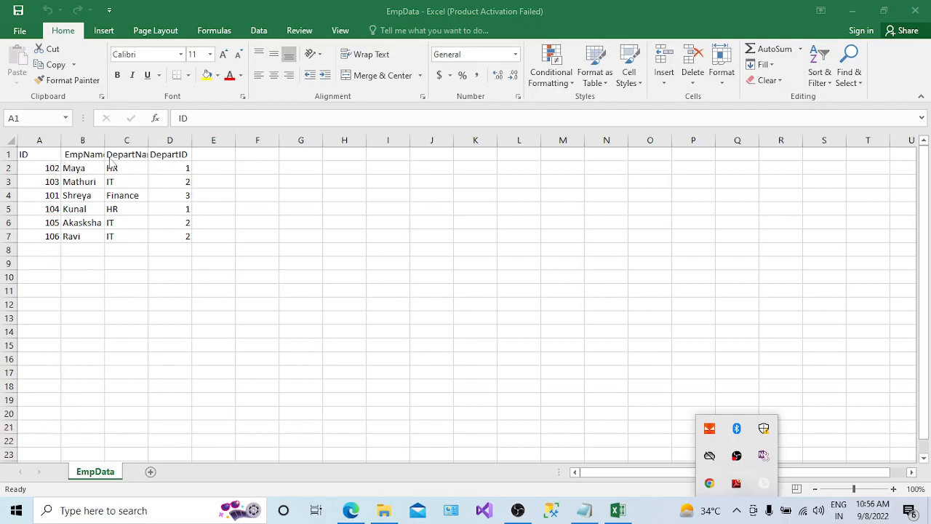
Examine which department each employee belongs to in EmpData, widening the DepartName column so its header is readable.
click(88, 168)
click(121, 168)
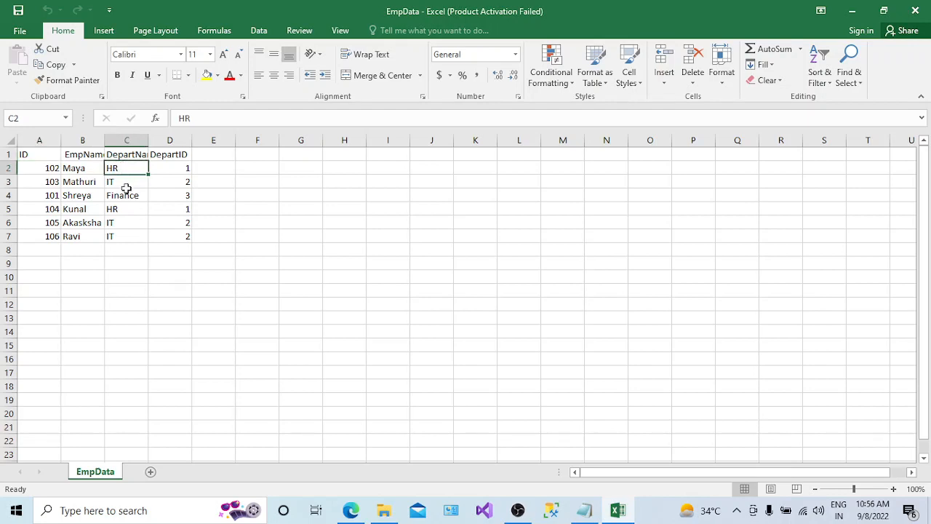
click(129, 210)
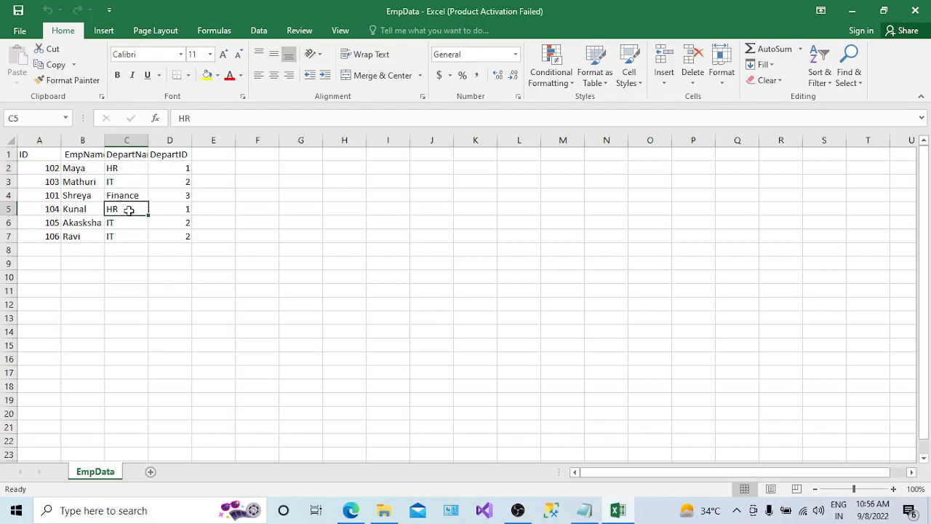
click(93, 183)
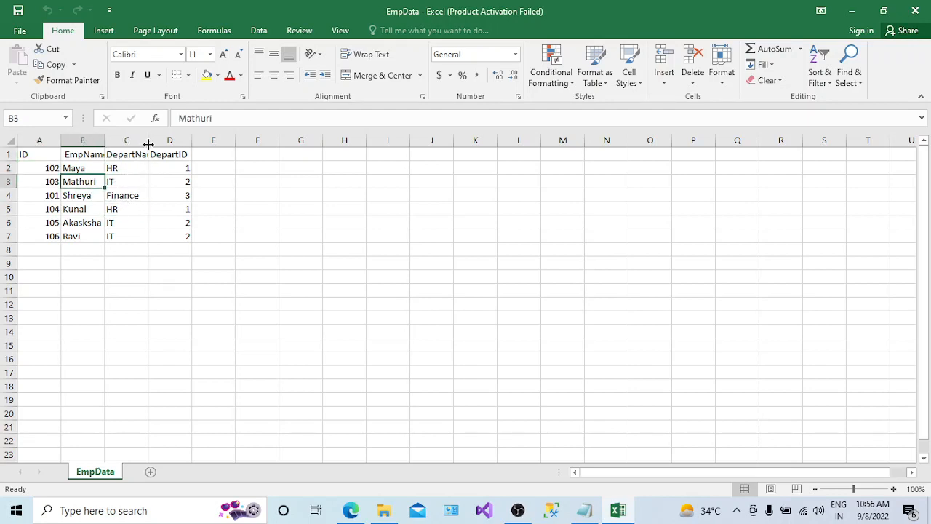
drag(149, 141, 181, 142)
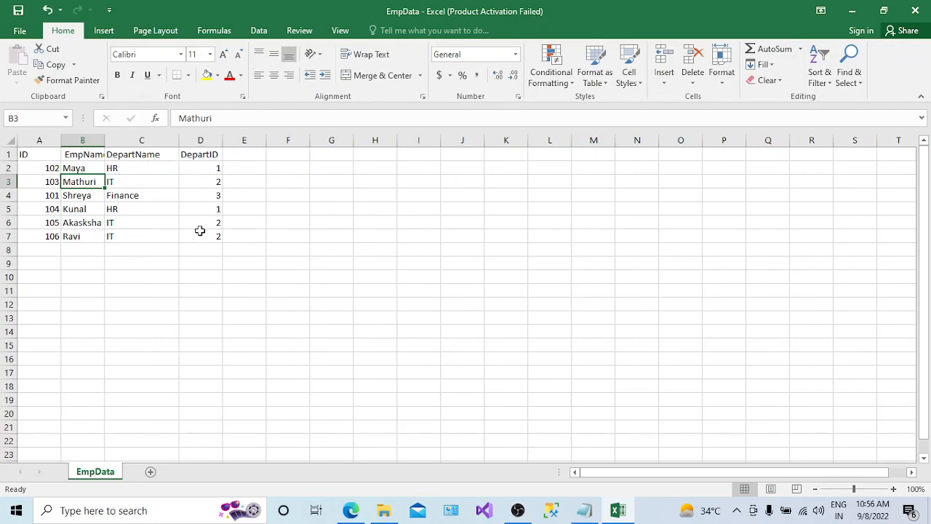
click(155, 169)
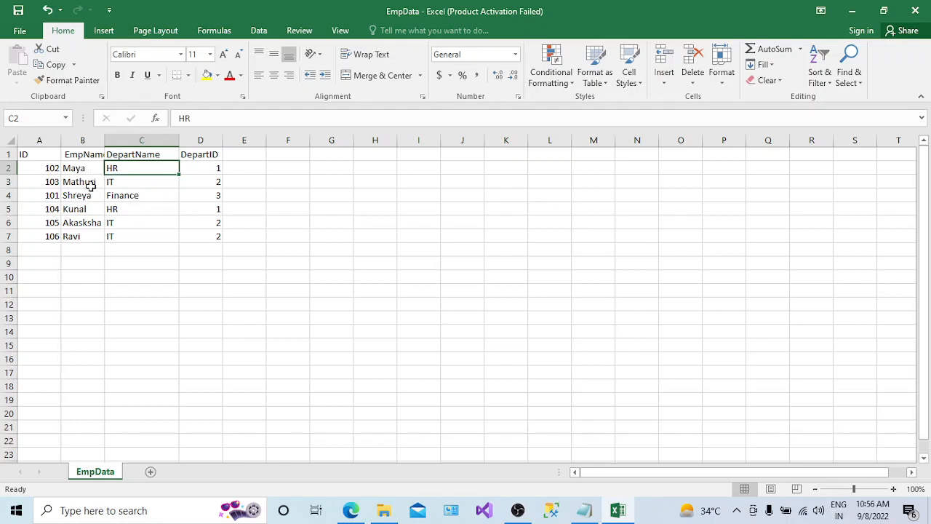
click(121, 186)
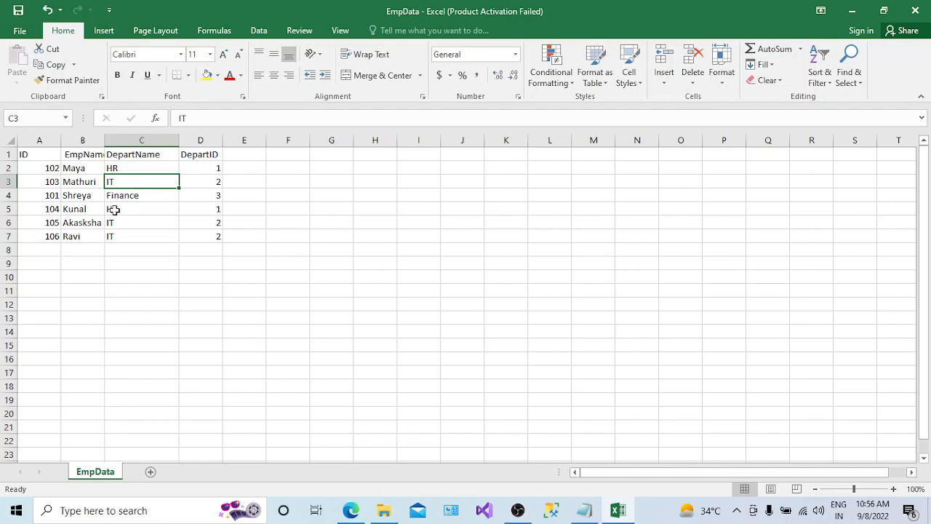
click(92, 198)
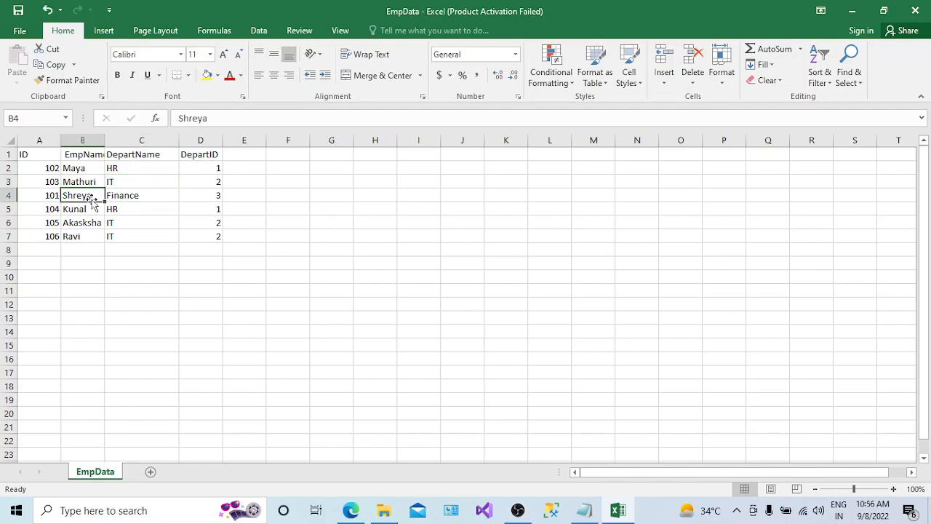
click(132, 194)
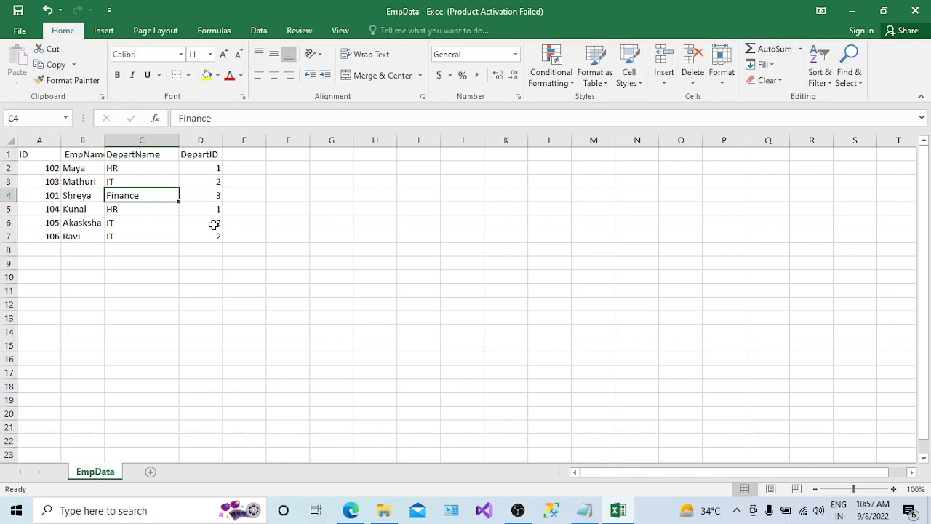
Close the EmpData workbook without saving the changes.
click(854, 11)
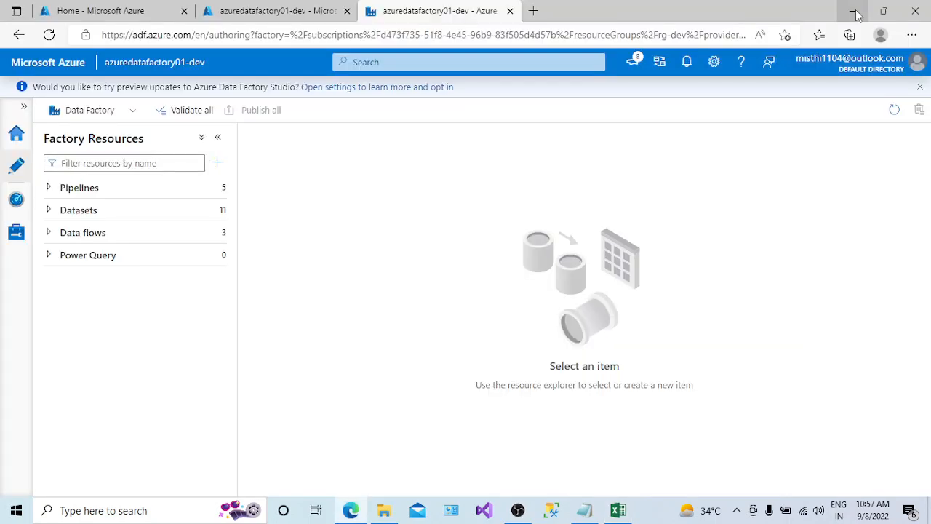
click(857, 14)
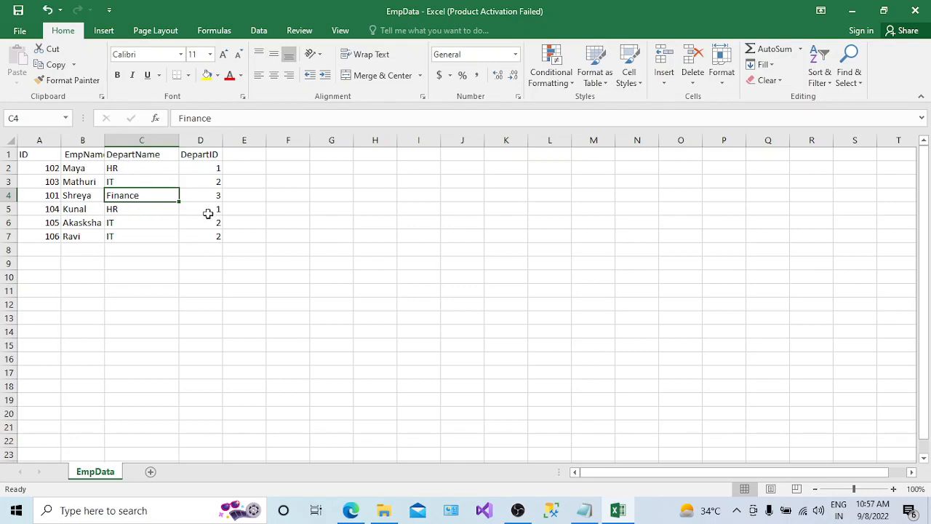
click(917, 10)
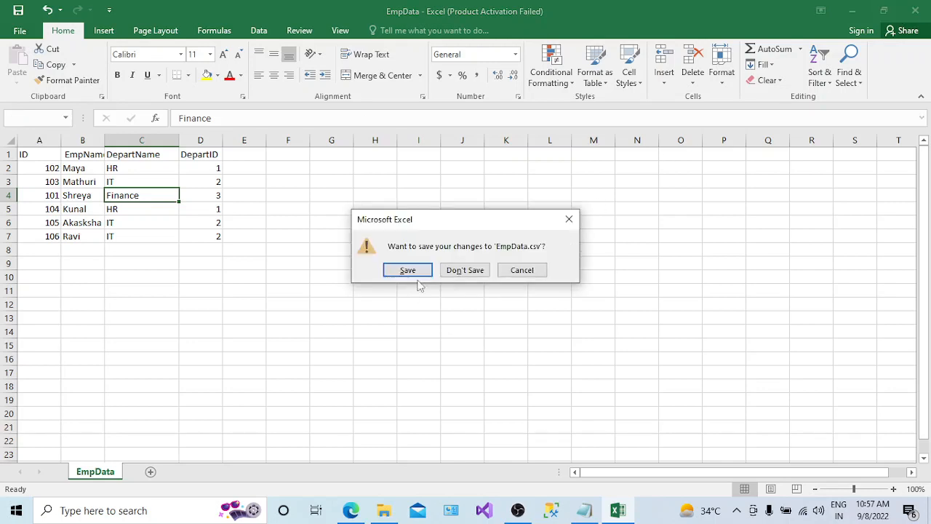
click(452, 270)
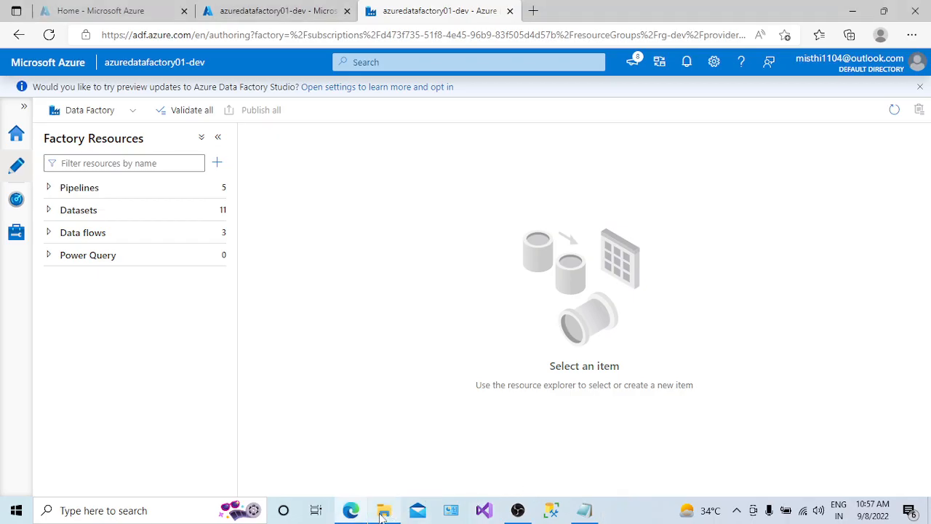
Open the azurestorageaccount01dev storage account from the Azure portal home page in a new browser tab, continuing with the first signed-in account.
click(119, 10)
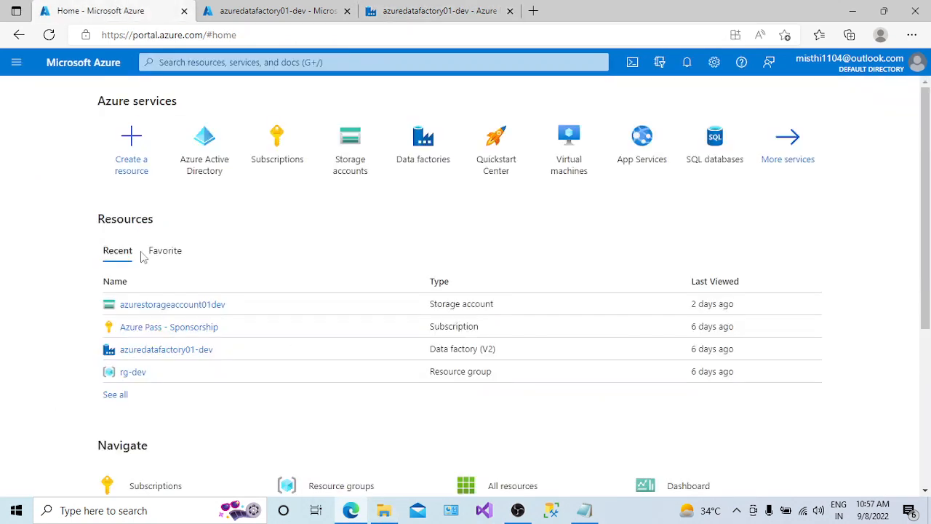
right_click(185, 311)
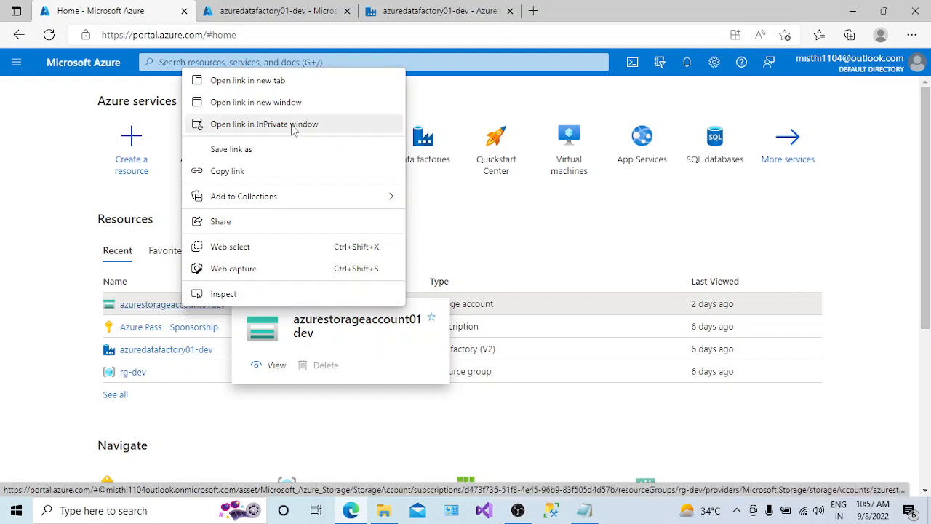
click(262, 83)
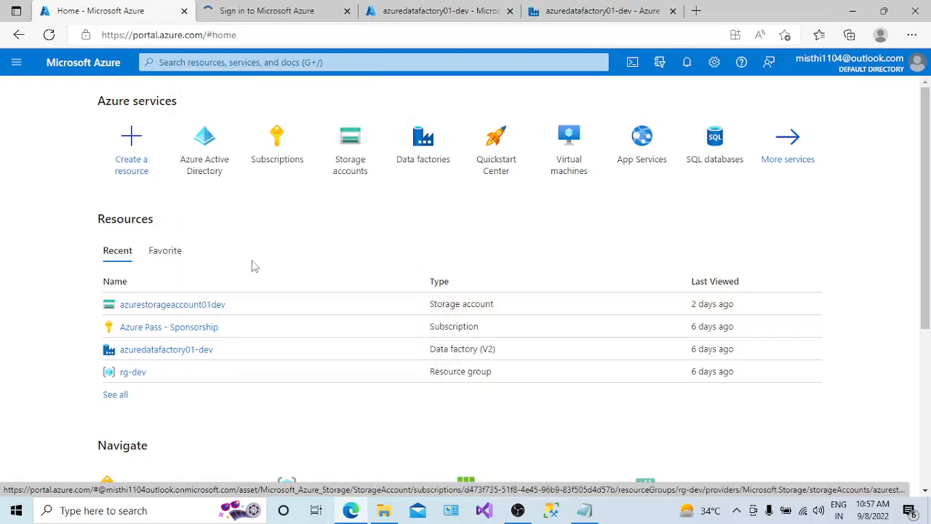
click(278, 10)
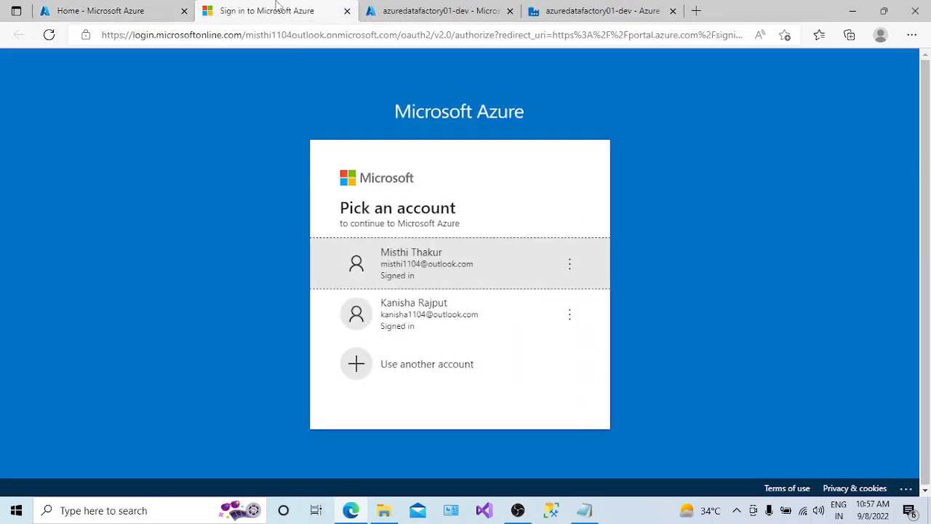
click(432, 283)
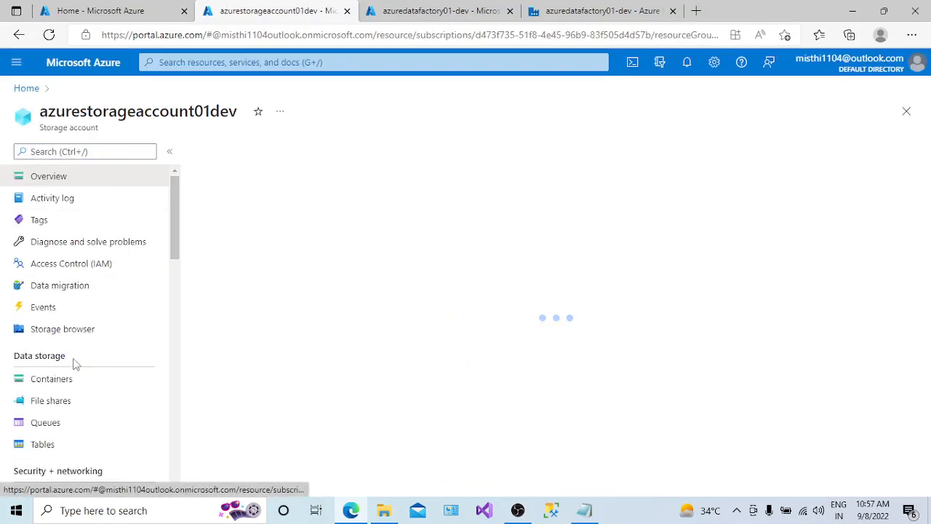
Delete the CustData.csv and CustDetails.csv blobs from the storage account's input container.
click(65, 380)
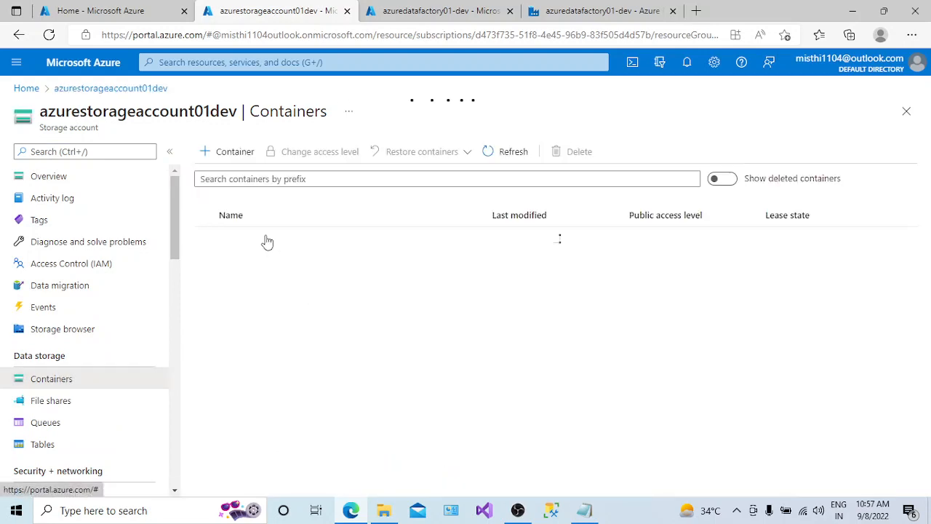
click(246, 264)
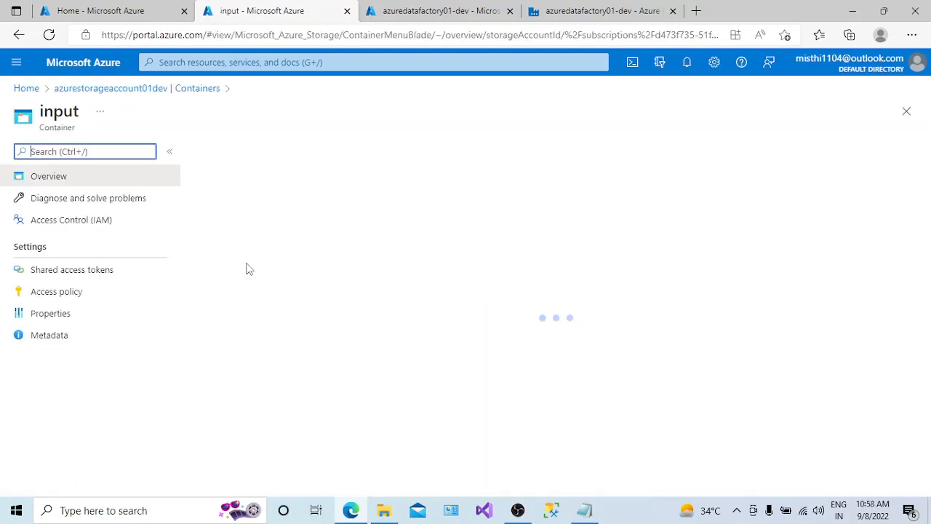
click(204, 303)
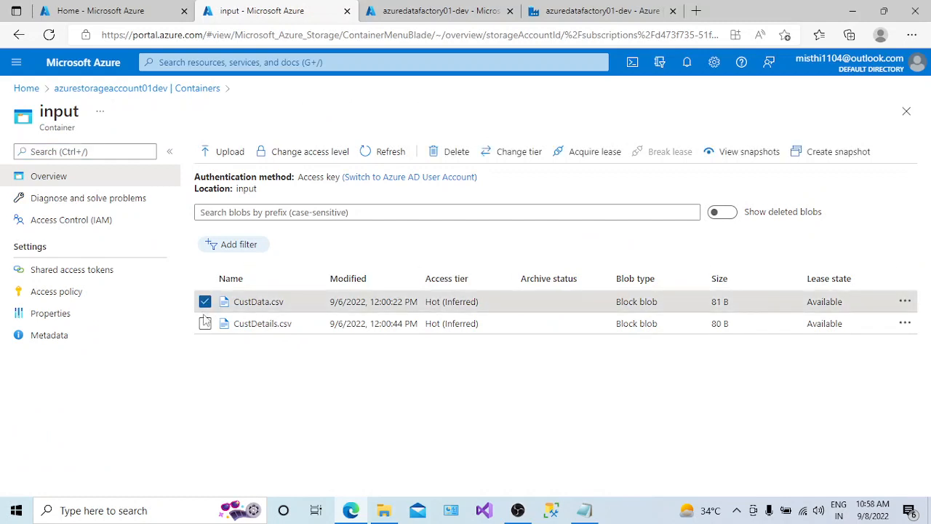
click(204, 324)
click(454, 151)
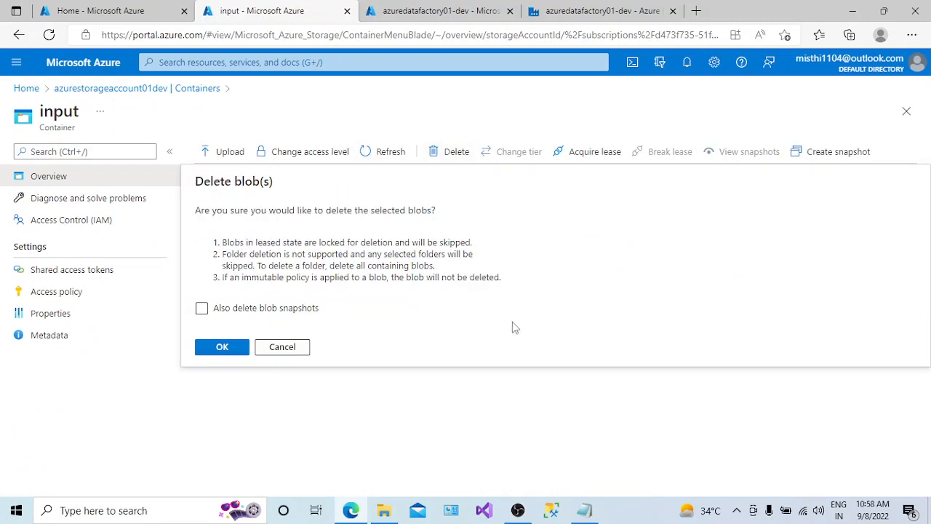
click(223, 347)
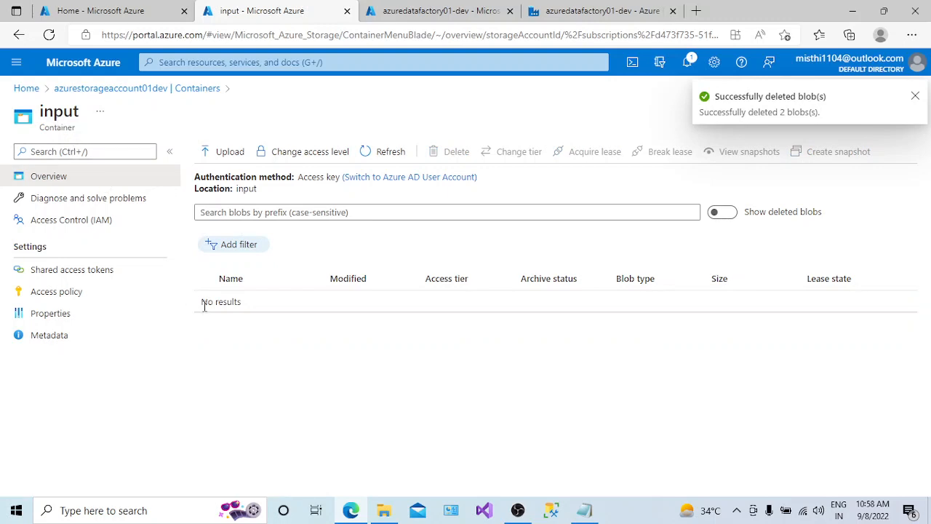
Upload EmpData.csv from the CSV folder to the input container and close the upload pane.
click(224, 155)
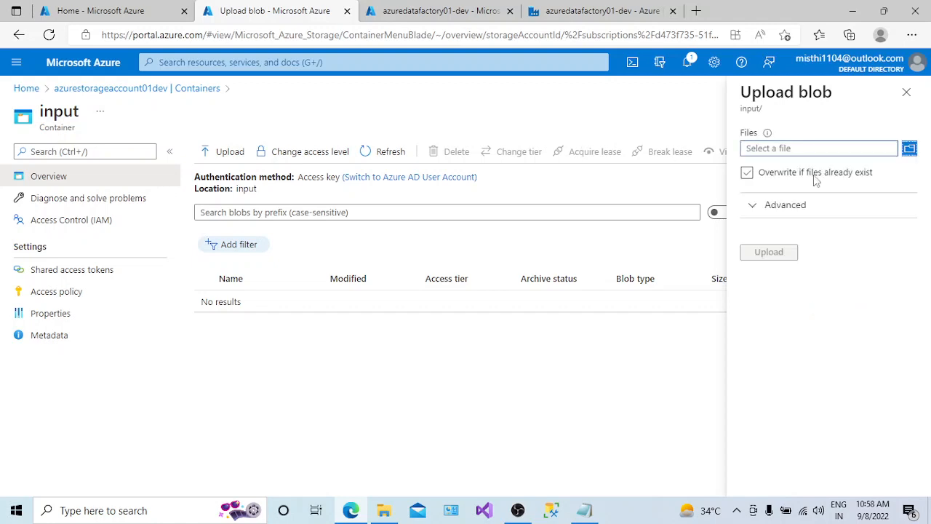
click(909, 149)
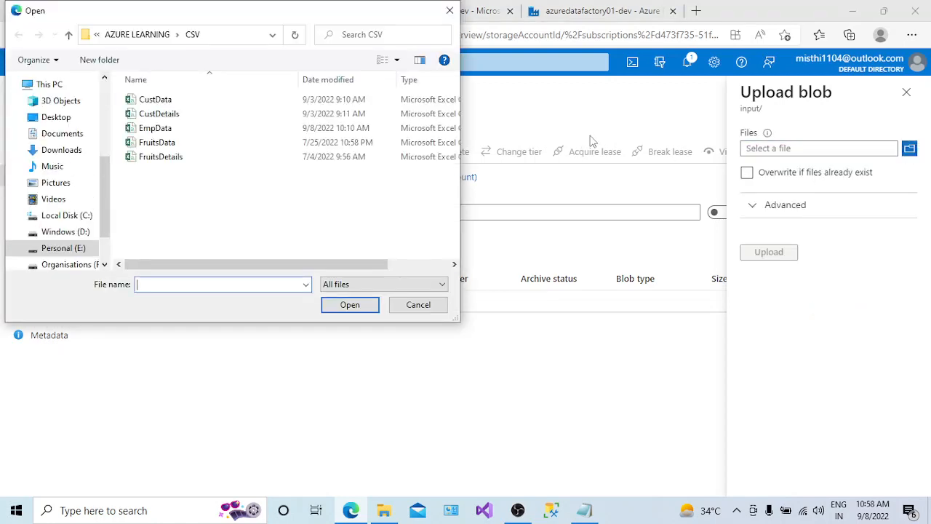
click(198, 131)
click(361, 309)
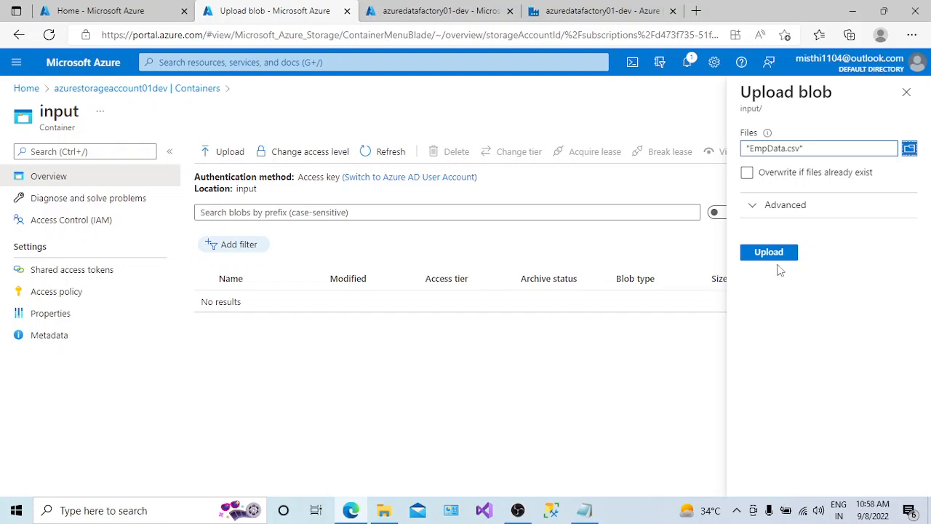
click(775, 260)
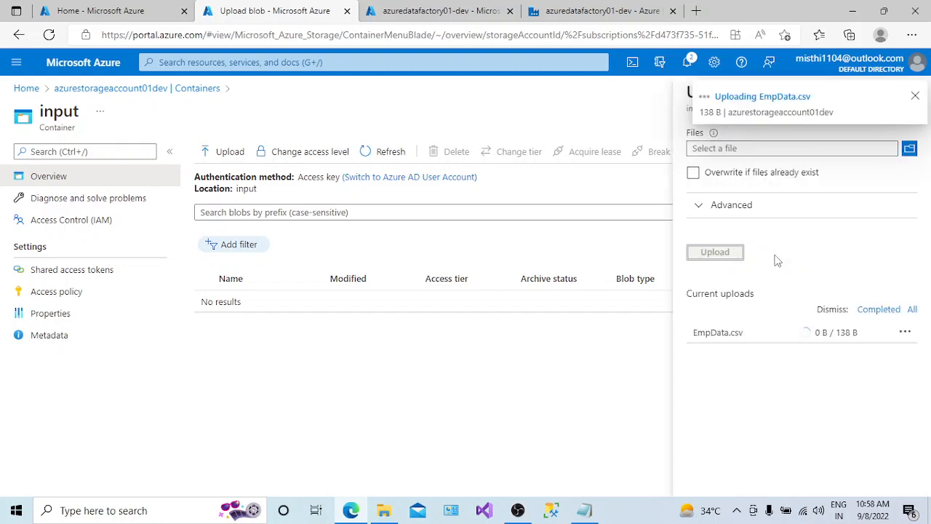
click(915, 97)
click(913, 95)
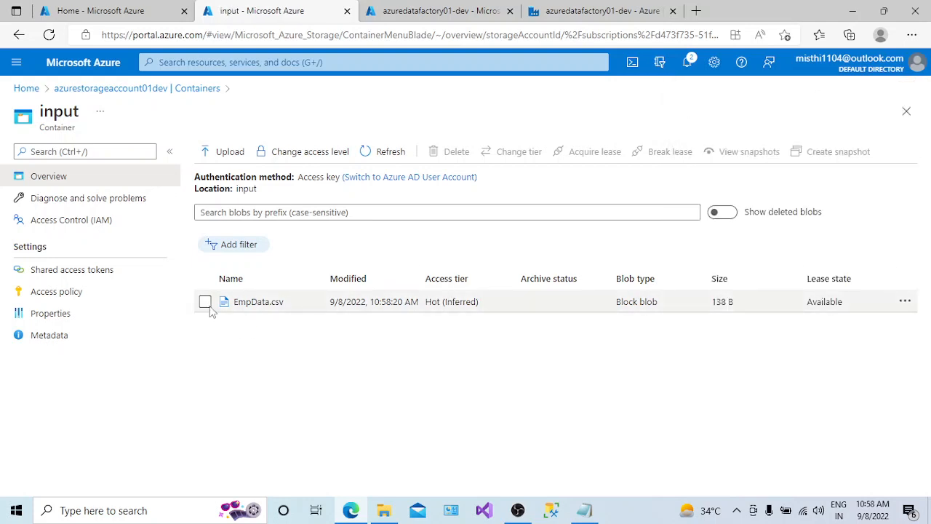
Preview the contents of the EmpData.csv blob in the input container as CSV, then close the blob.
click(258, 302)
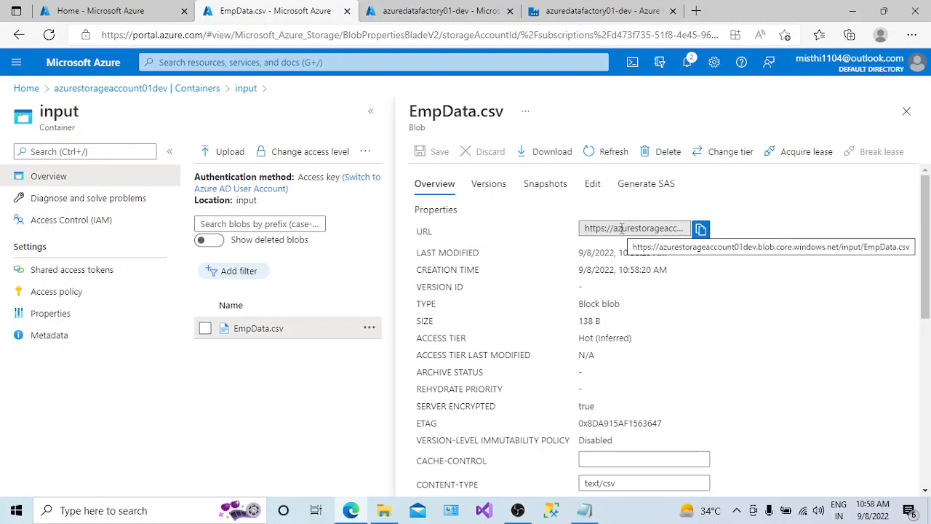
click(593, 185)
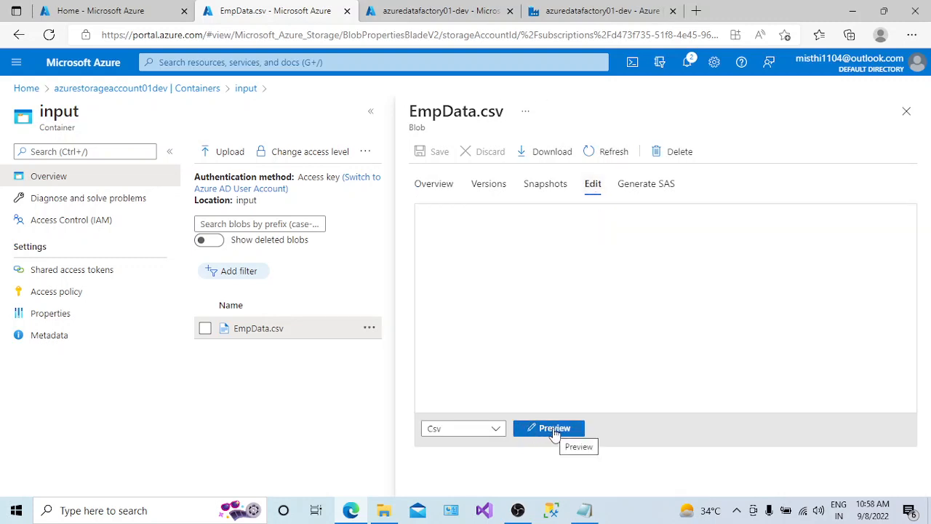
click(555, 431)
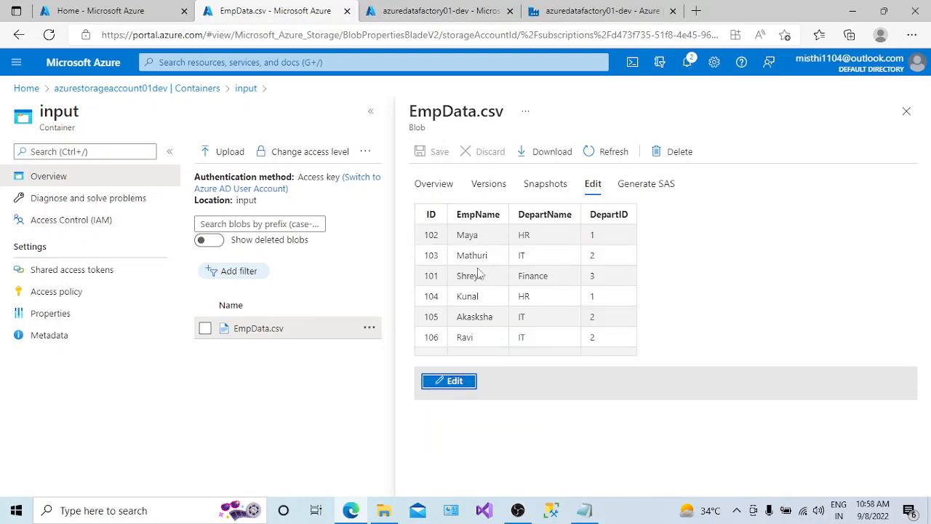
click(907, 111)
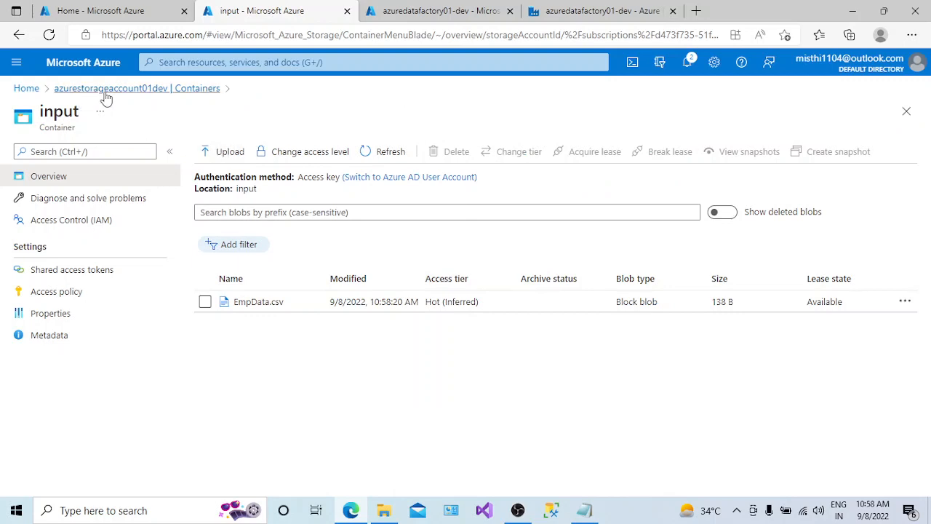
Delete the part-00000 blob from the output container of azurestorageaccount01dev.
click(32, 90)
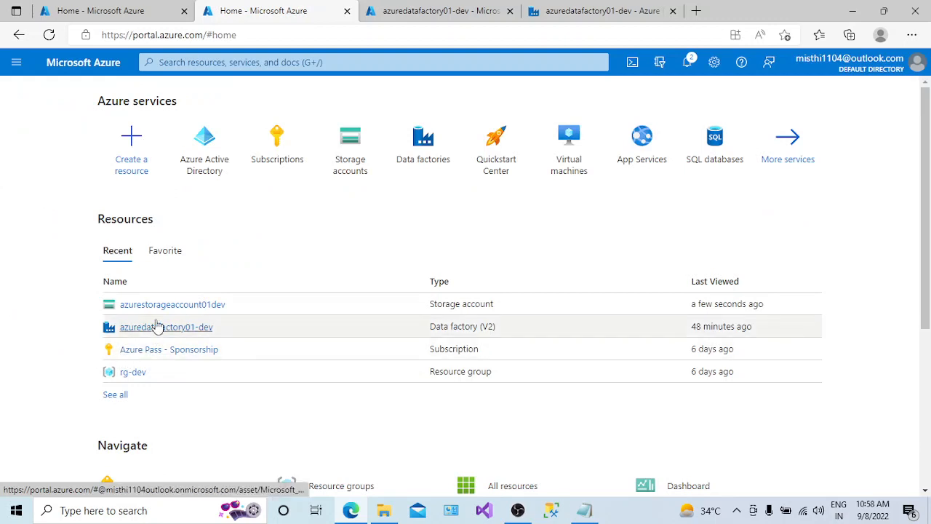
click(156, 312)
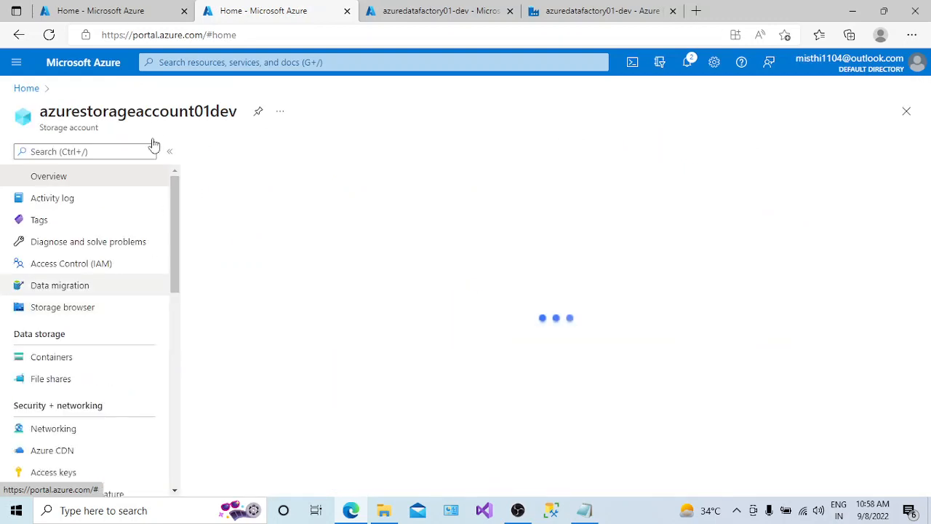
click(46, 380)
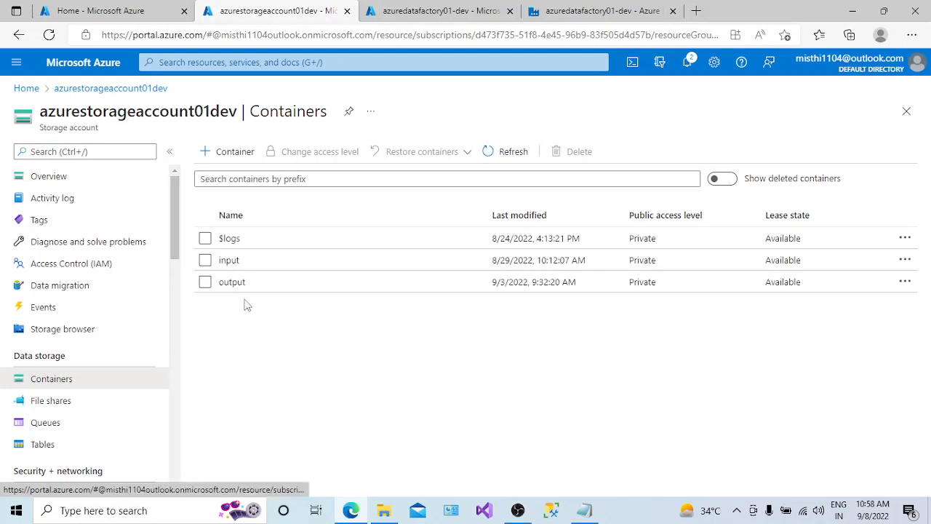
click(238, 289)
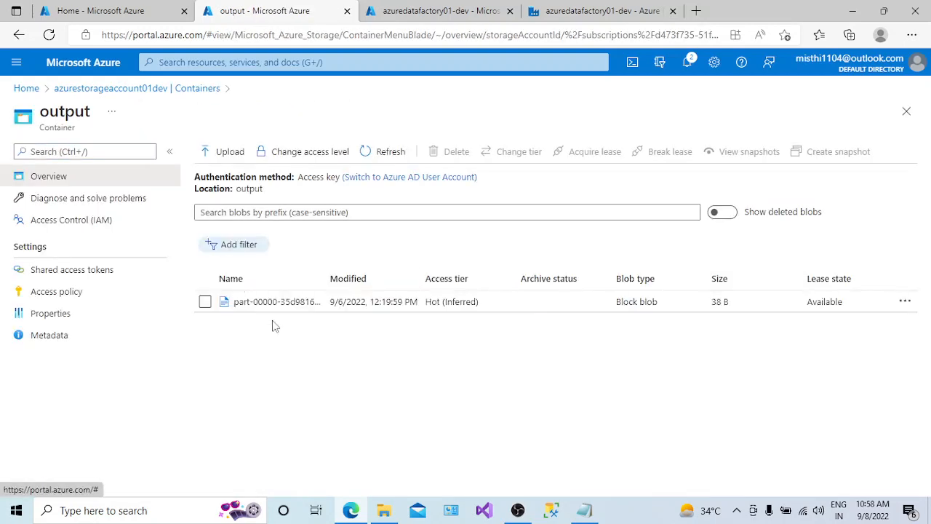
click(206, 302)
click(451, 152)
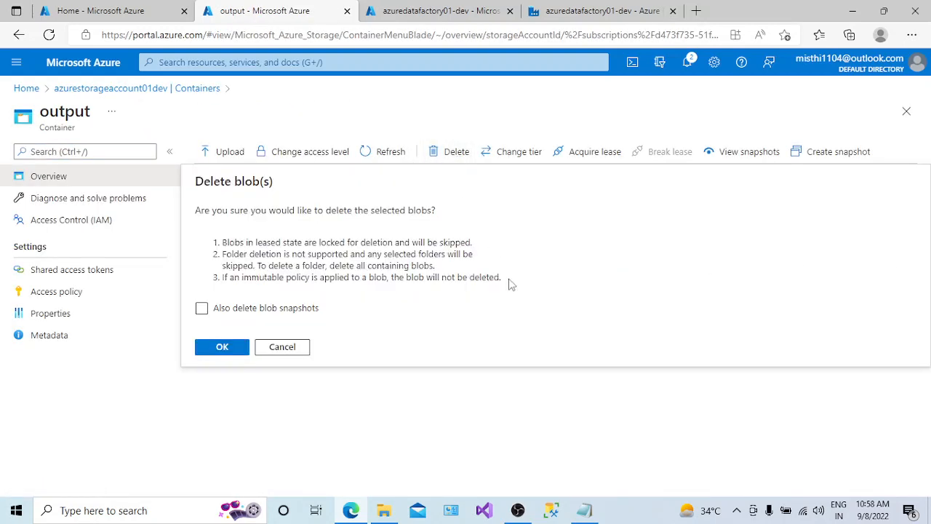
click(240, 347)
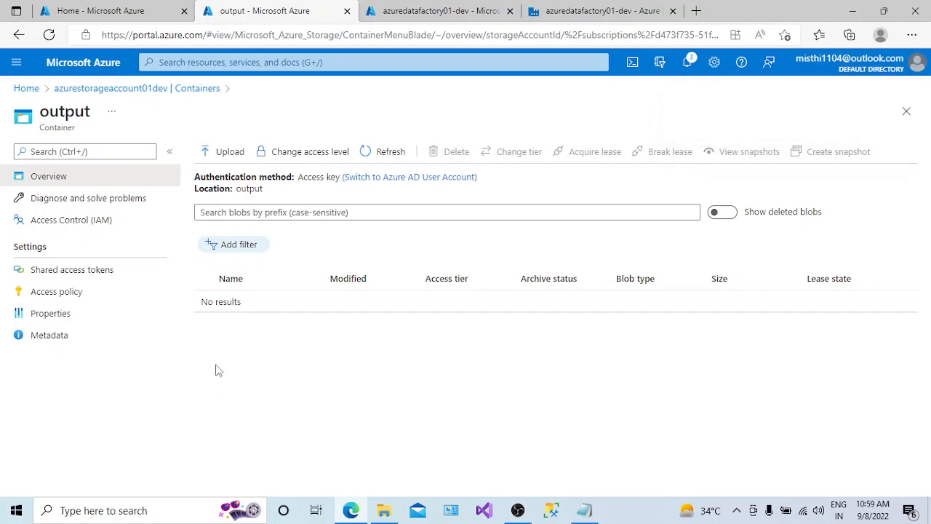
Switch to Azure Data Factory Studio and create a new pipeline named PL_DFConditionalSplit.
click(443, 12)
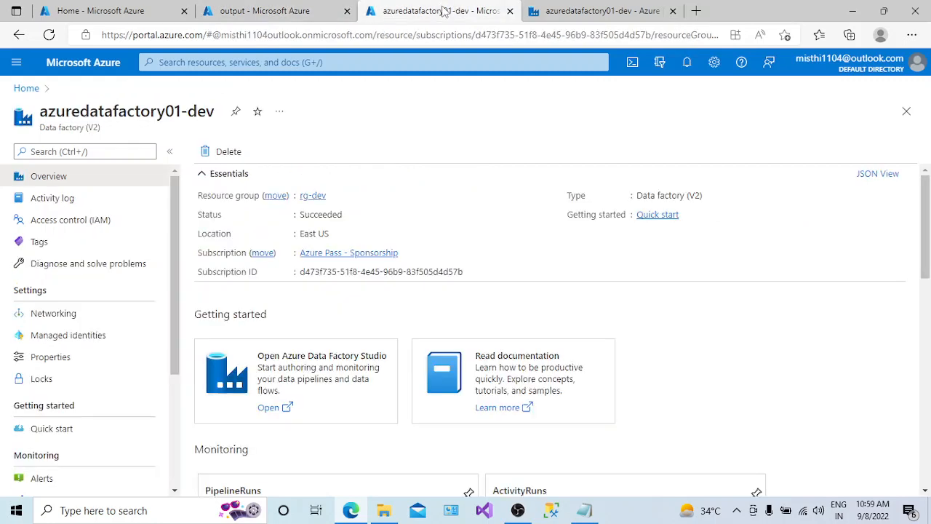
click(560, 15)
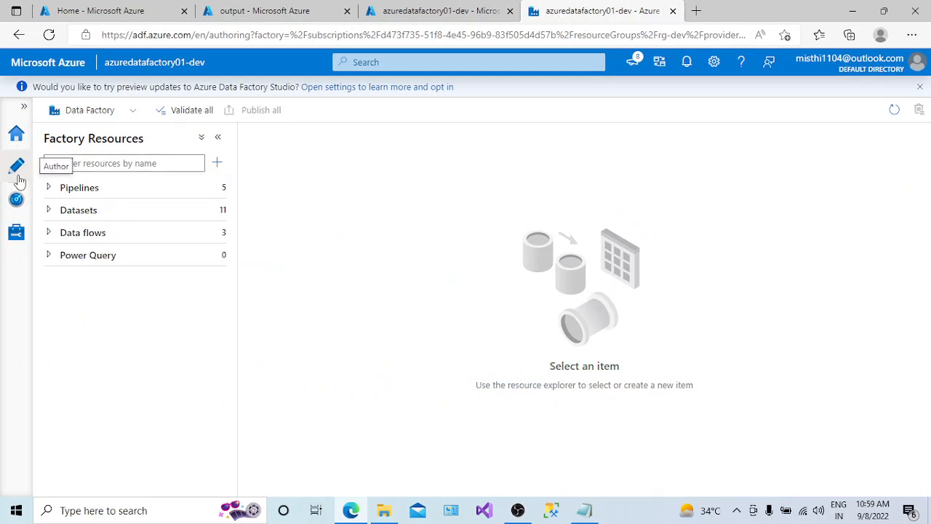
click(19, 181)
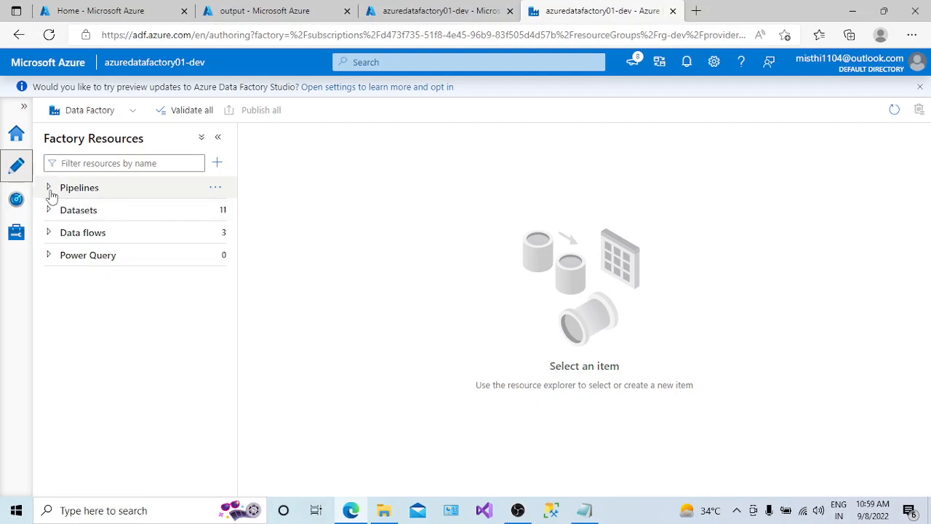
click(218, 163)
mouse_move(291, 182)
click(375, 182)
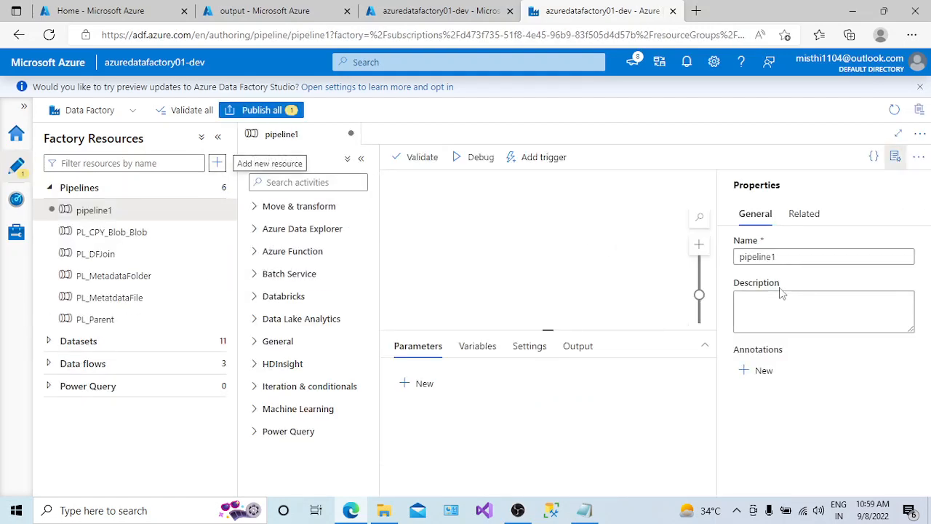
drag(790, 256, 734, 258)
text(PL)
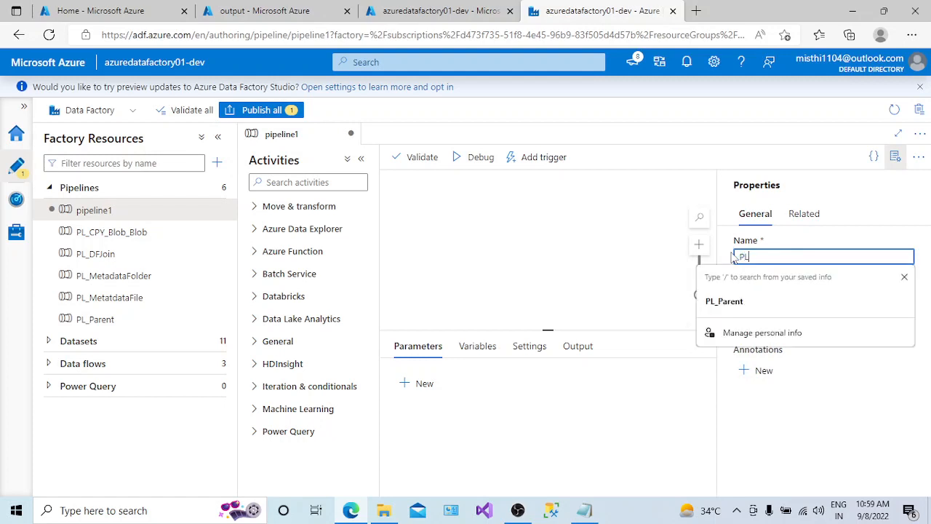
text(_DFConditionalSplit)
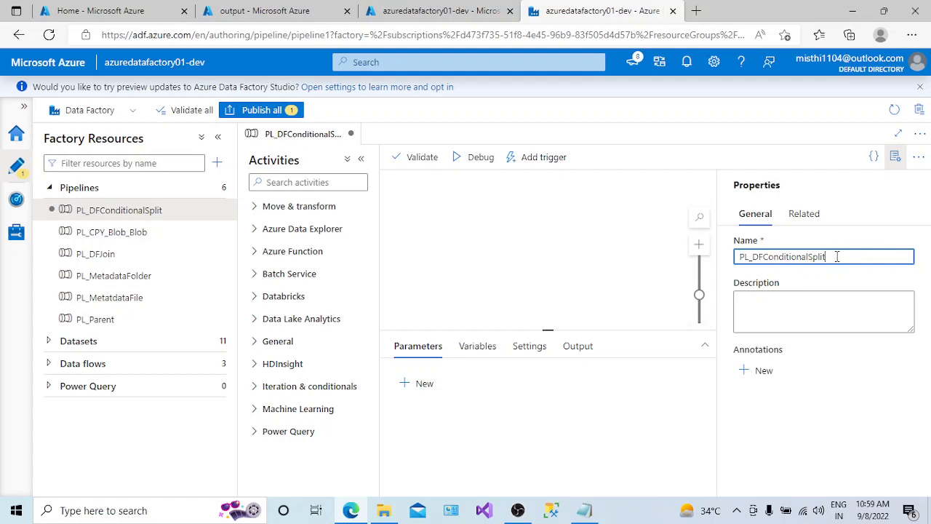
click(895, 156)
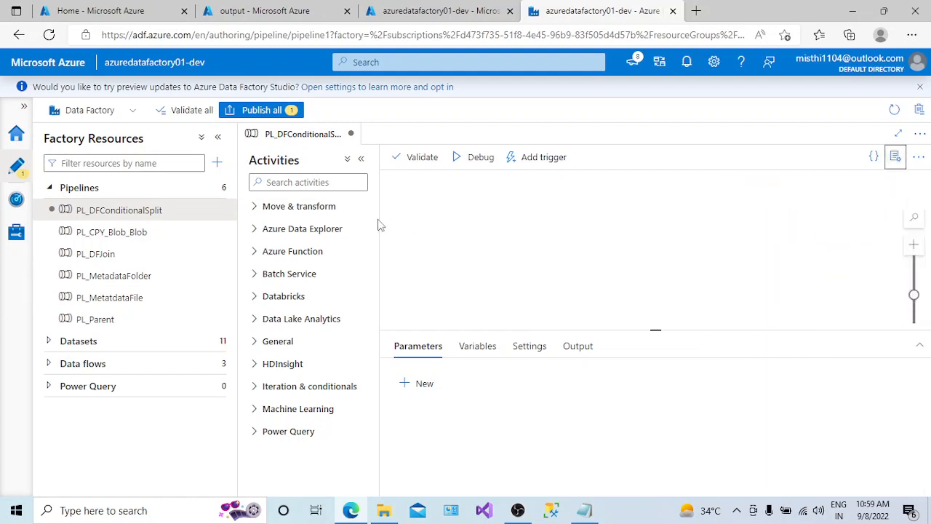
Add a Data flow activity to the PL_DFConditionalSplit canvas and collapse the activities and factory resources lists.
click(254, 209)
drag(290, 258, 518, 235)
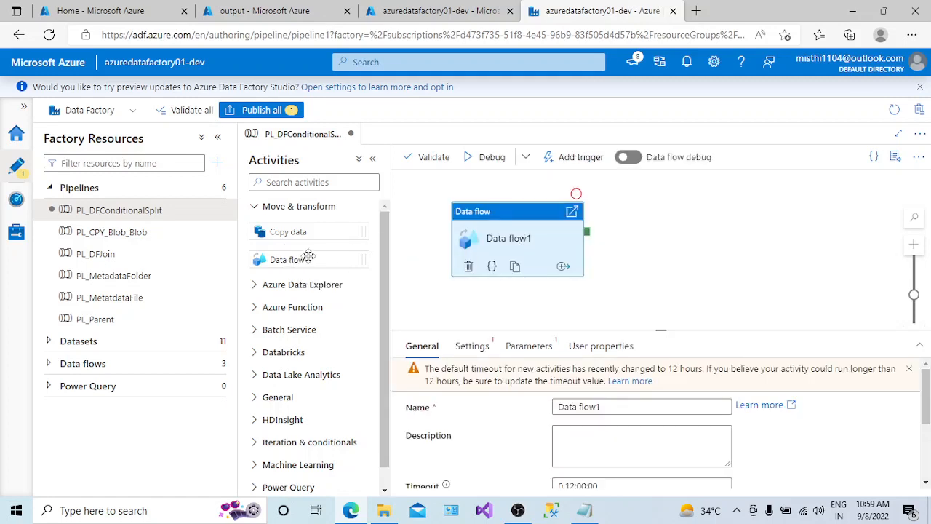
click(372, 159)
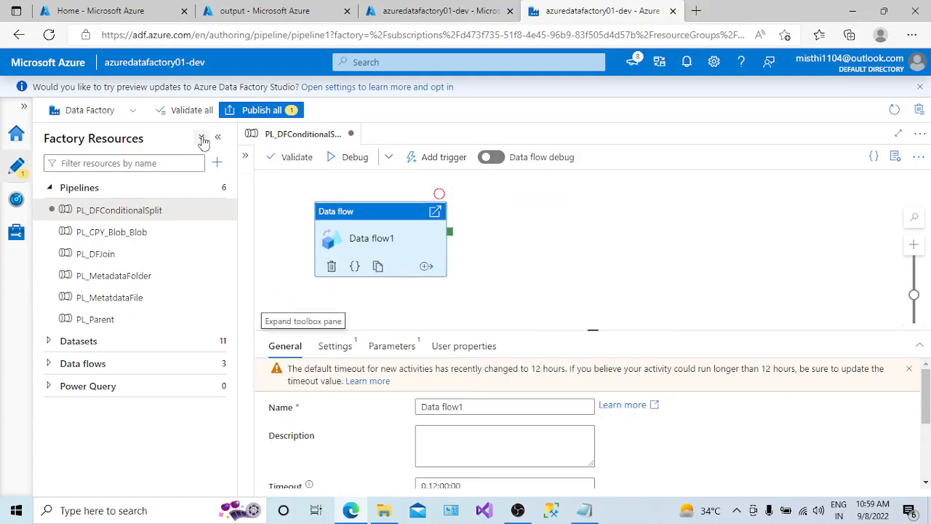
click(218, 137)
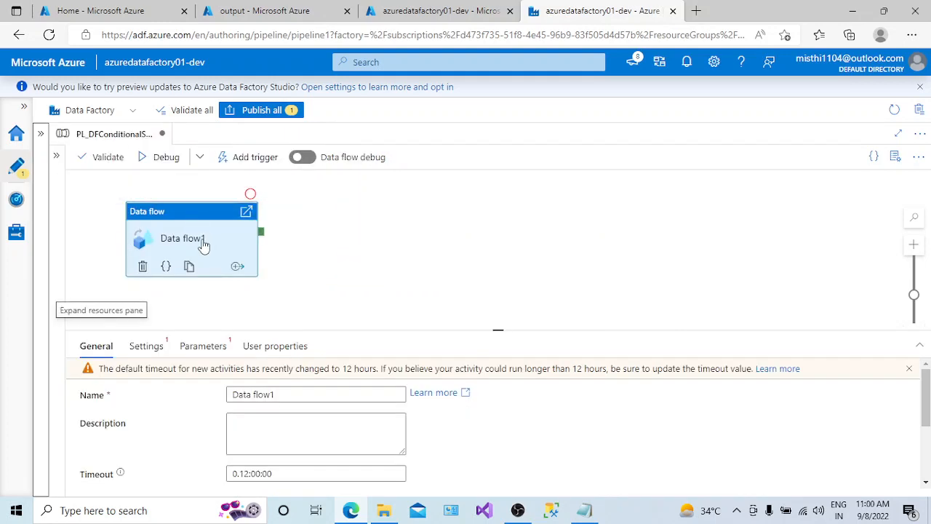
Rename the Data flow activity as DFEmpbyDepartSplit.
click(284, 394)
drag(284, 394, 229, 394)
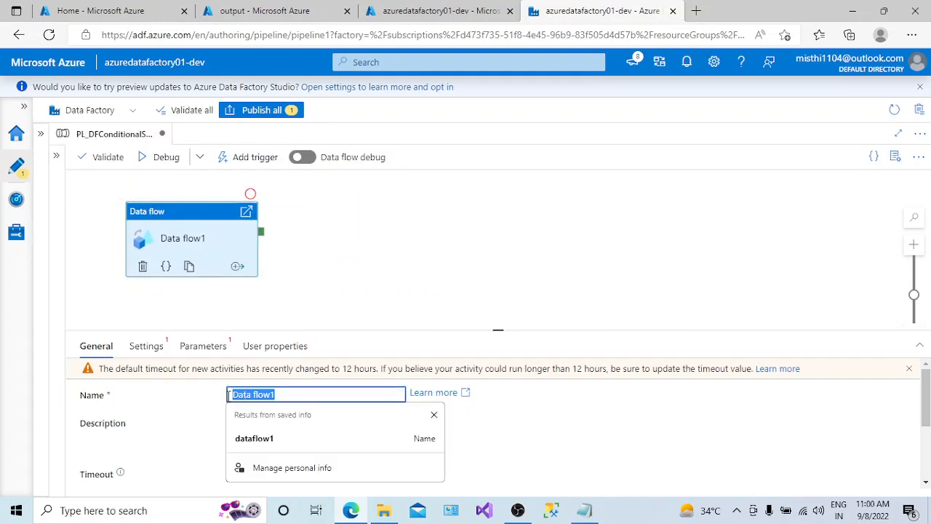
text(DF_C)
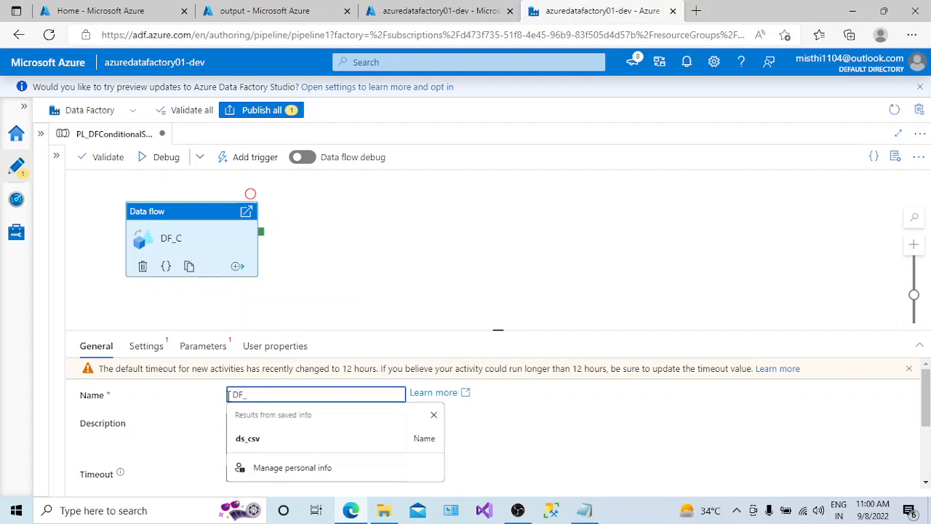
key(BackSpace)
key(BackSpace)
text(F)
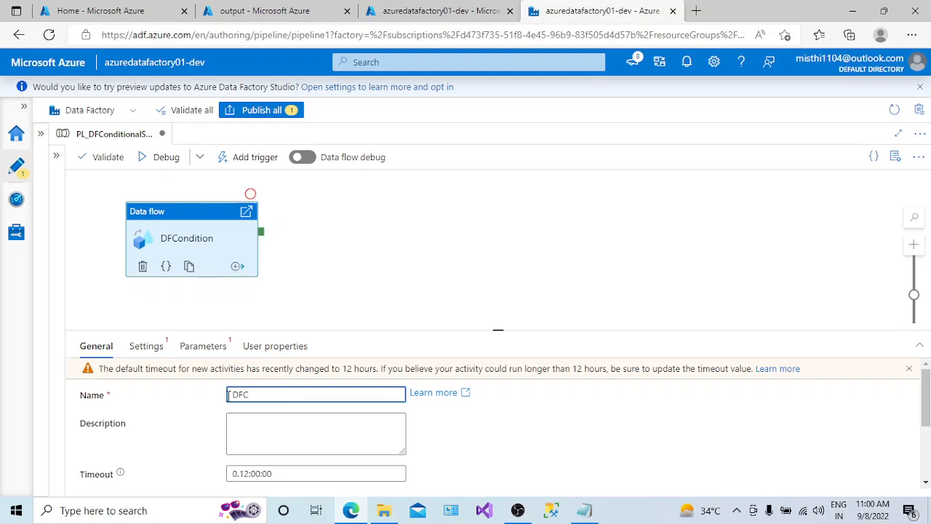
text(C)
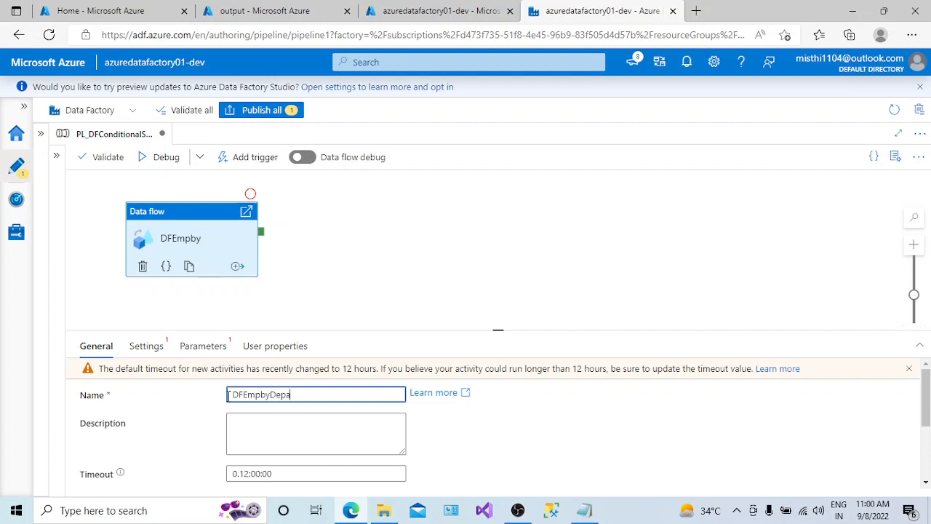
text(mpbyDepartD)
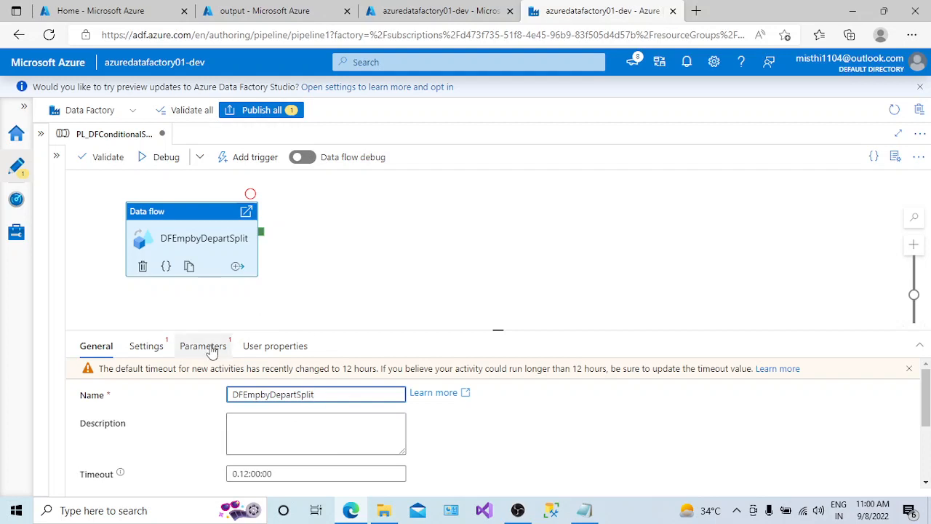
Create a new data flow for the DFEmpbyDepartSplit activity, enlarge its canvas area and name it DF_EmpbyDepart.
click(156, 352)
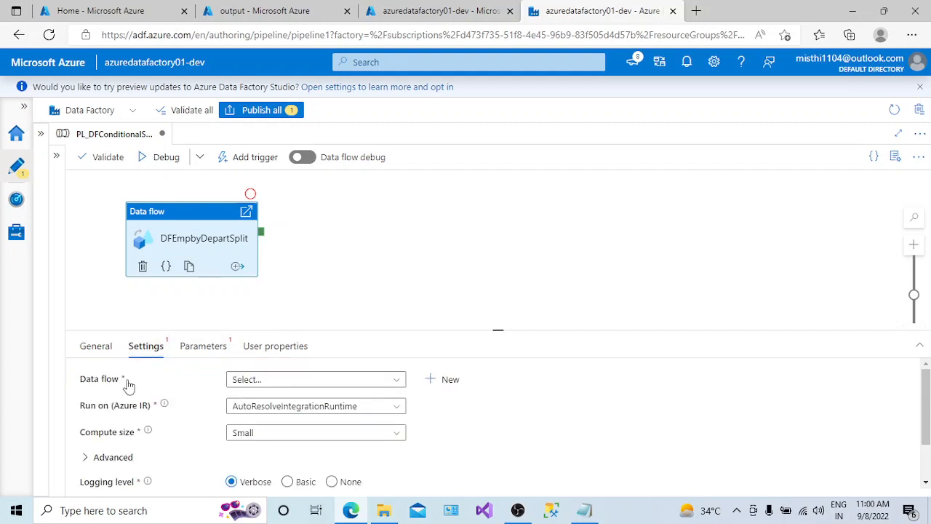
click(449, 380)
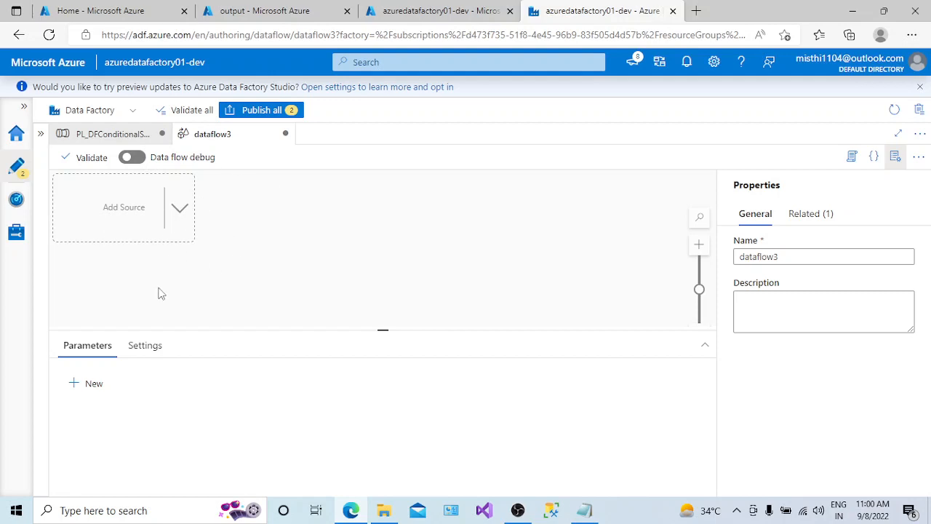
drag(383, 331, 348, 355)
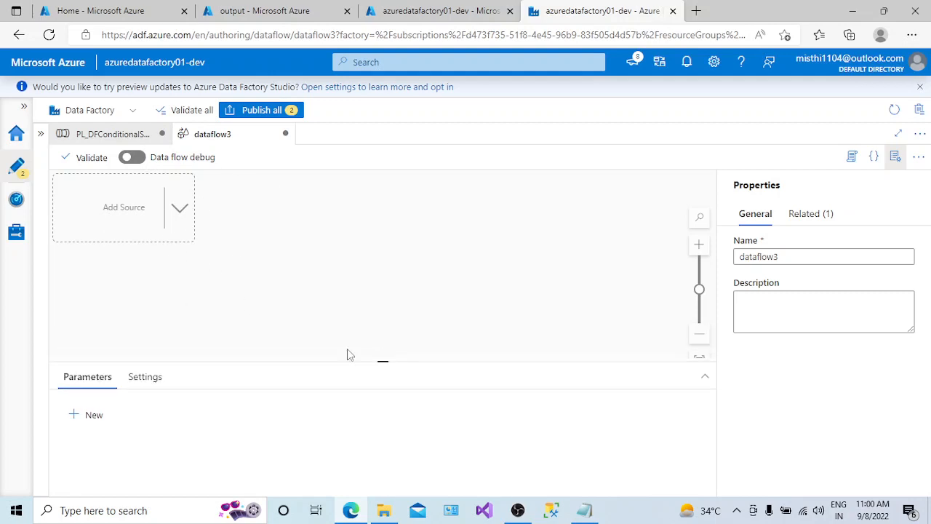
double_click(758, 258)
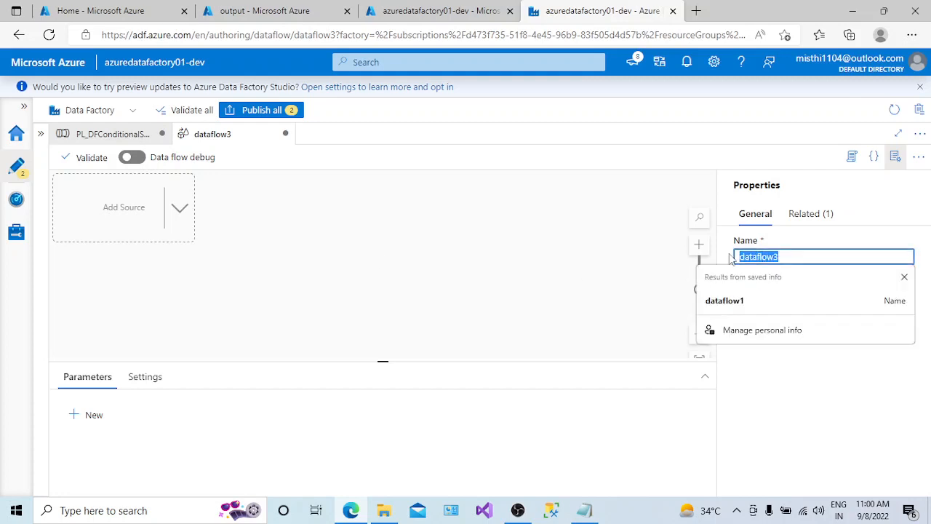
text(DF_EmpbyDepart)
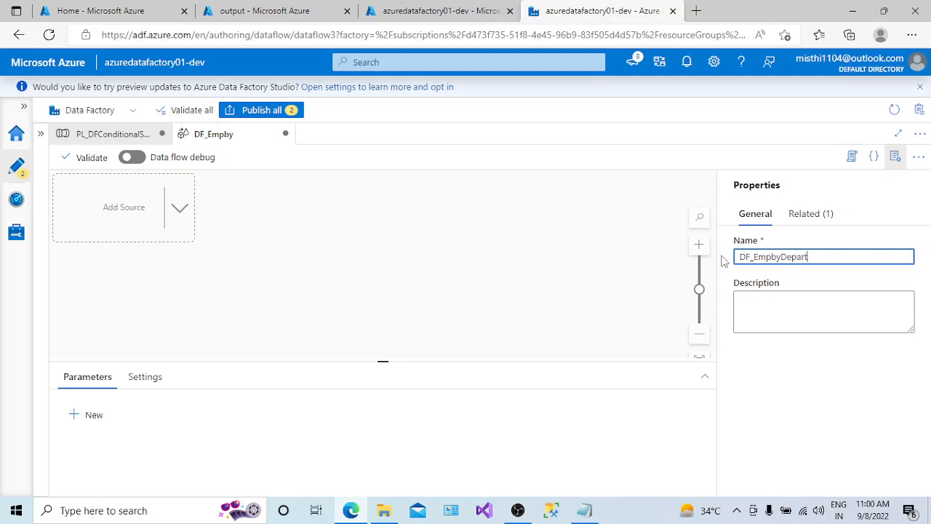
Add a source to the DF_EmpbyDepart data flow with output stream name SrcAllEmployee and source type Dataset.
click(777, 304)
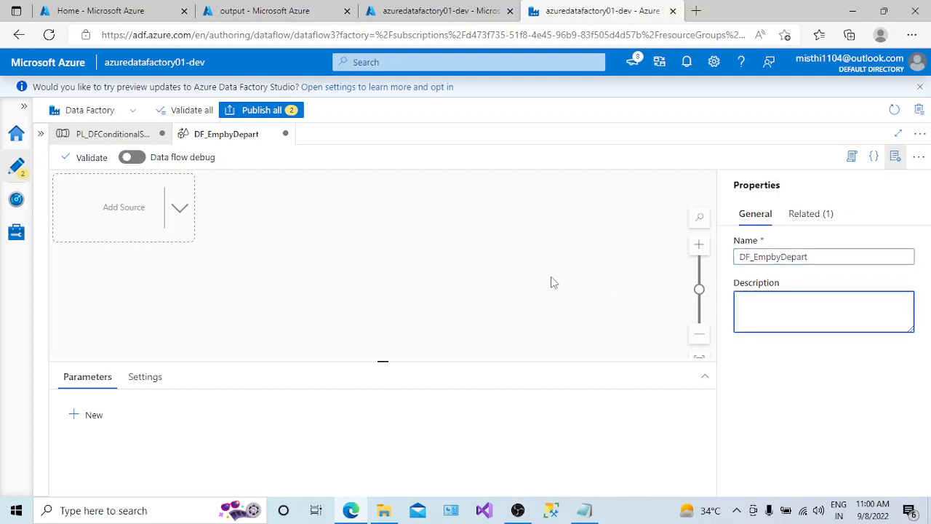
click(134, 232)
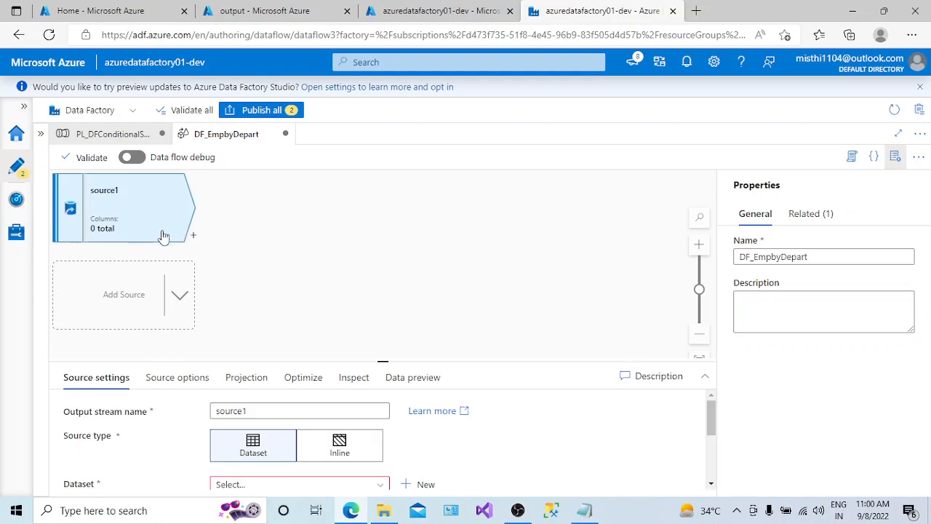
click(247, 411)
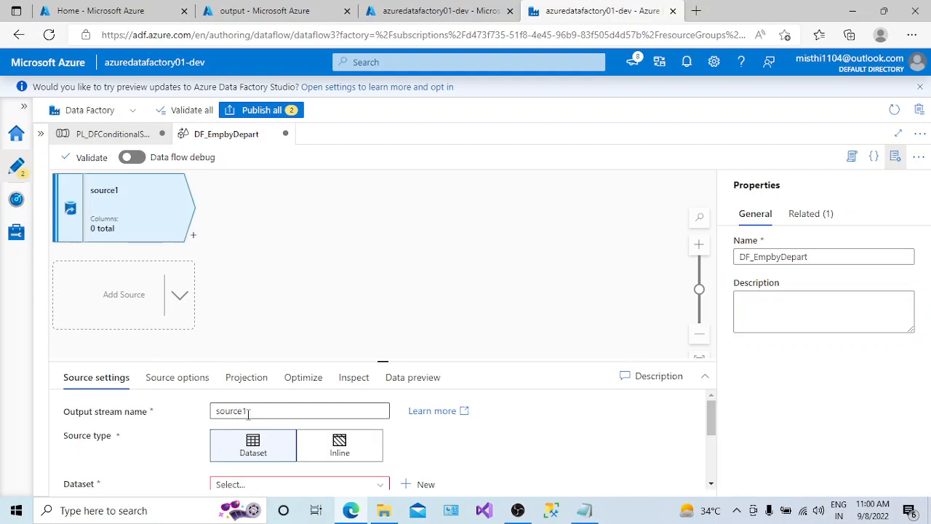
drag(247, 411, 210, 413)
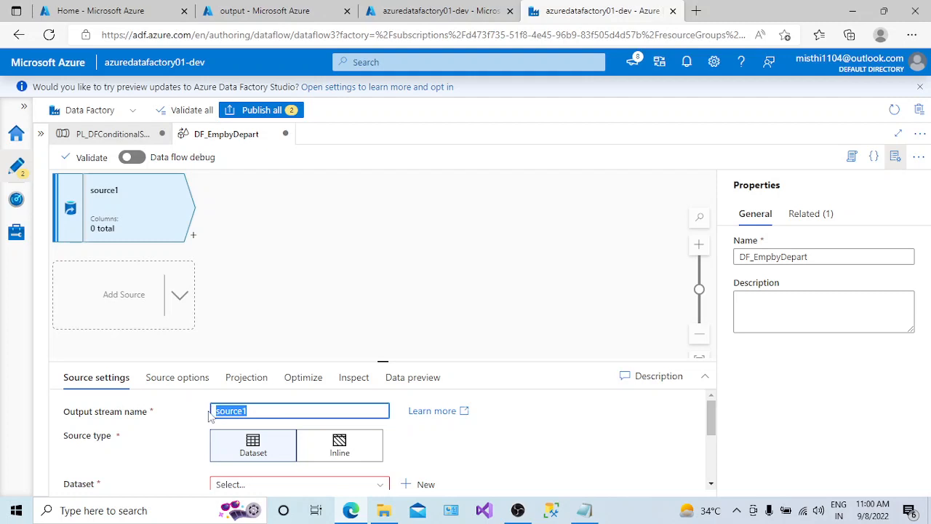
text(SrcAllEmployee)
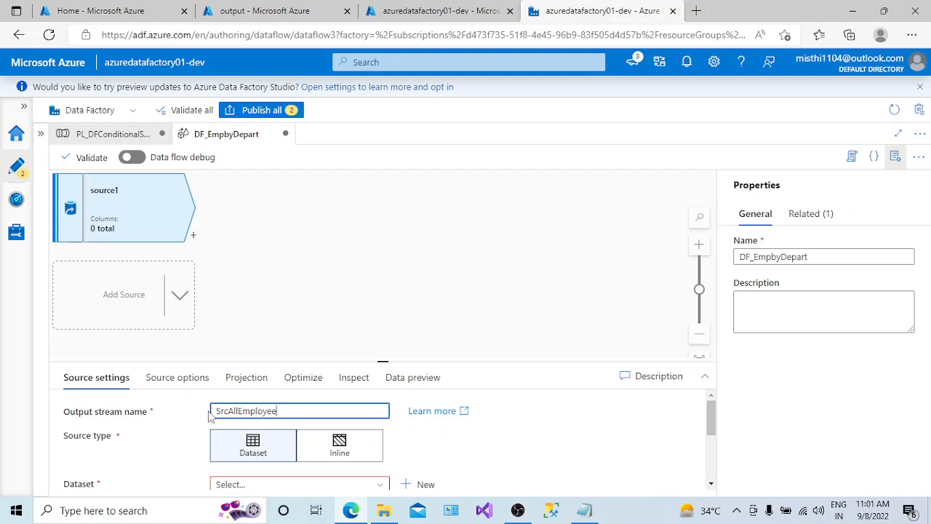
drag(386, 360, 388, 325)
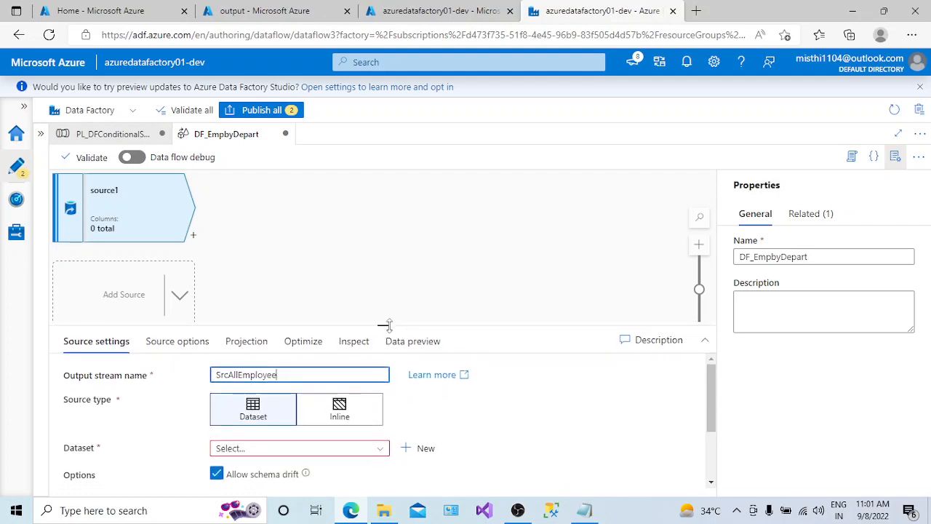
click(257, 412)
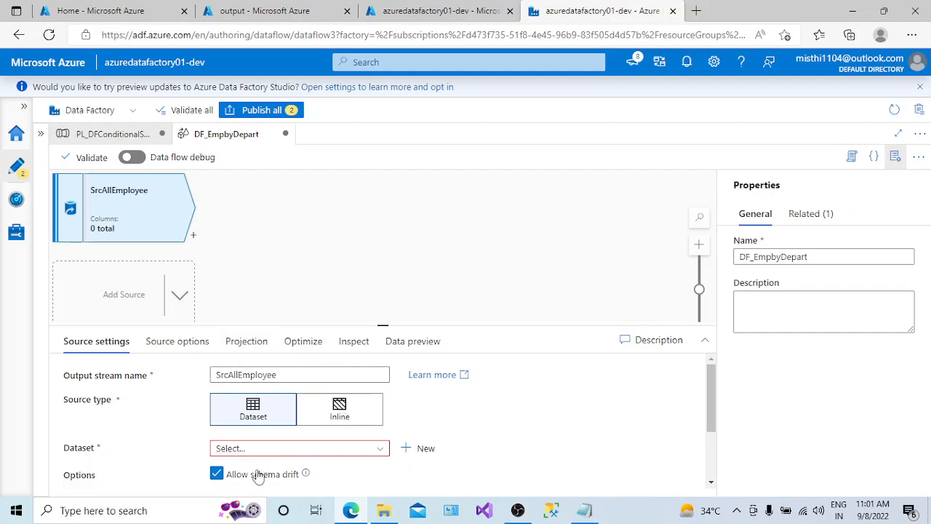
Start a new Azure Blob Storage dataset in DelimitedText format for the SrcAllEmployee source.
click(422, 450)
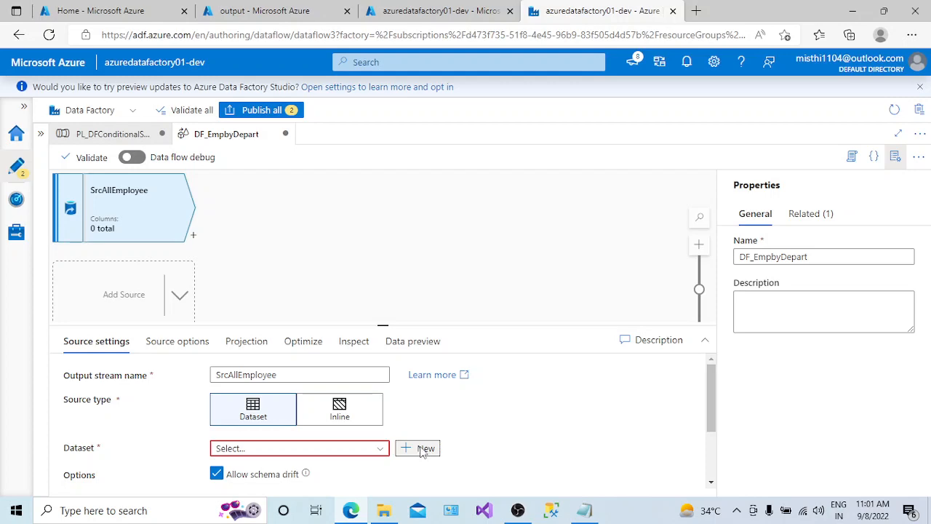
click(569, 311)
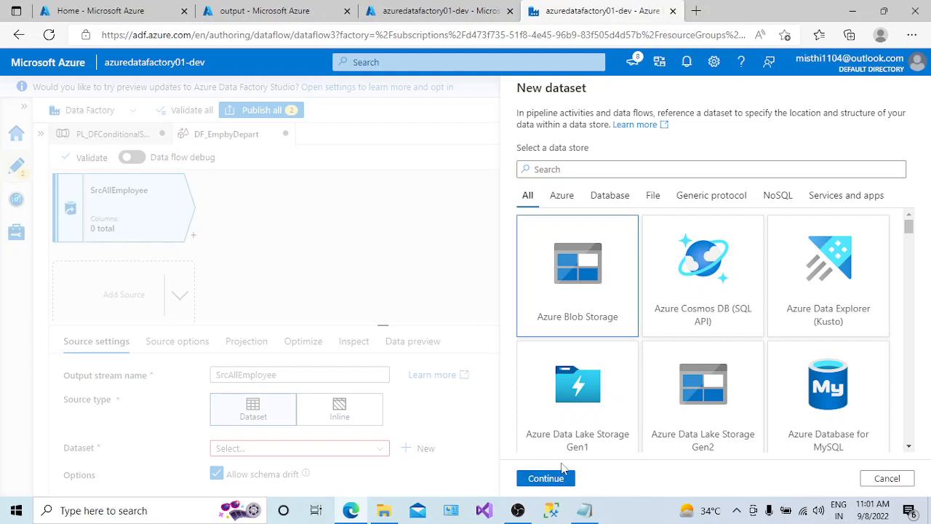
click(556, 485)
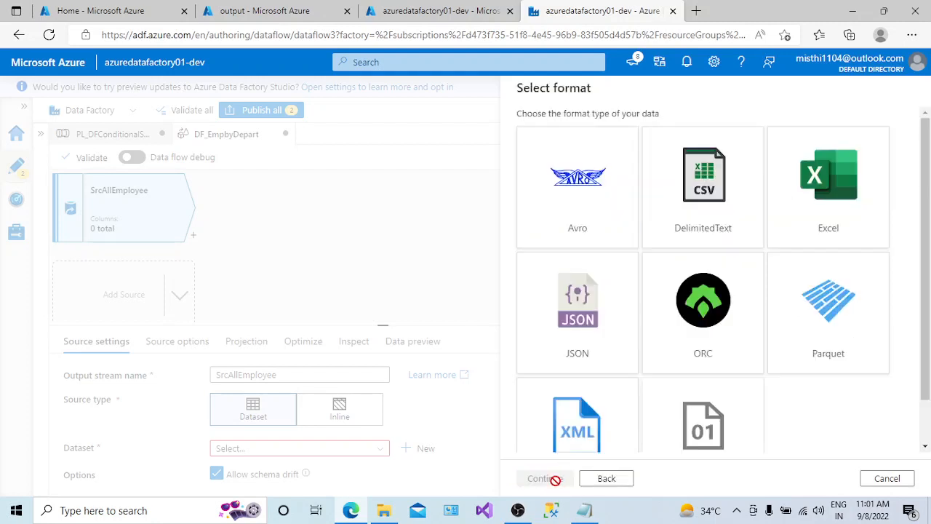
click(682, 224)
click(546, 478)
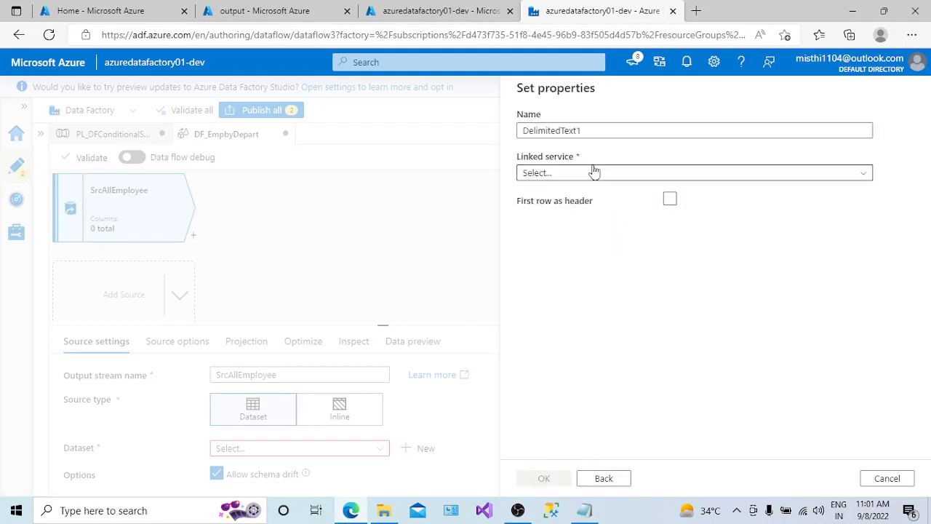
Name the new dataset dsallemployee and choose ln_blob as its linked service.
double_click(582, 132)
text(ds)
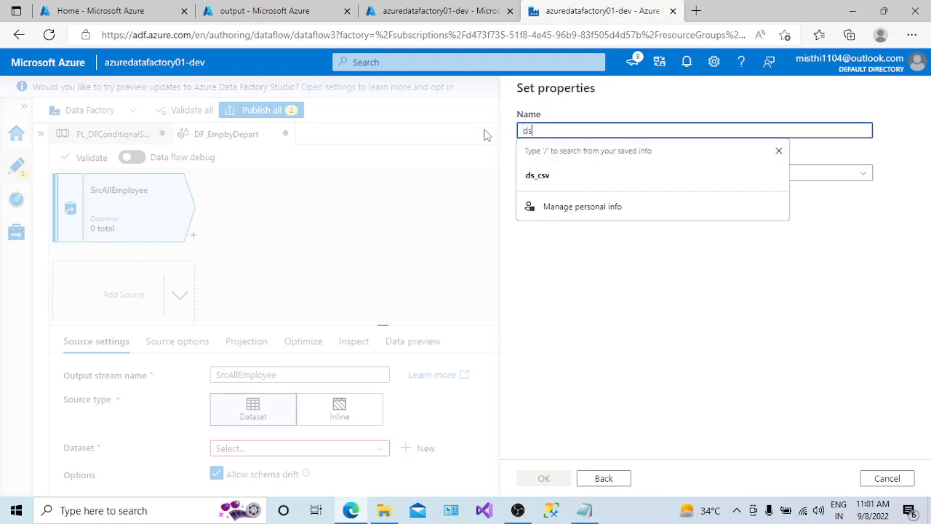
text(allemployee)
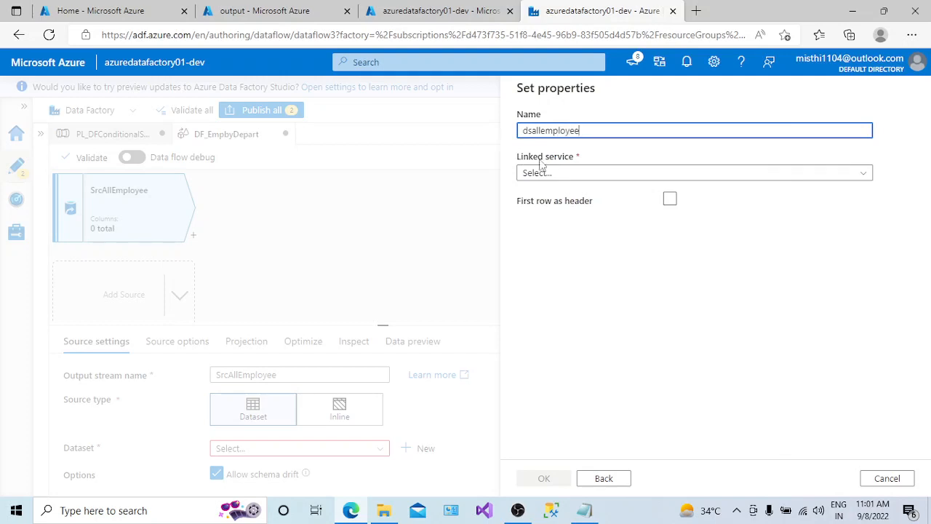
click(587, 175)
click(544, 258)
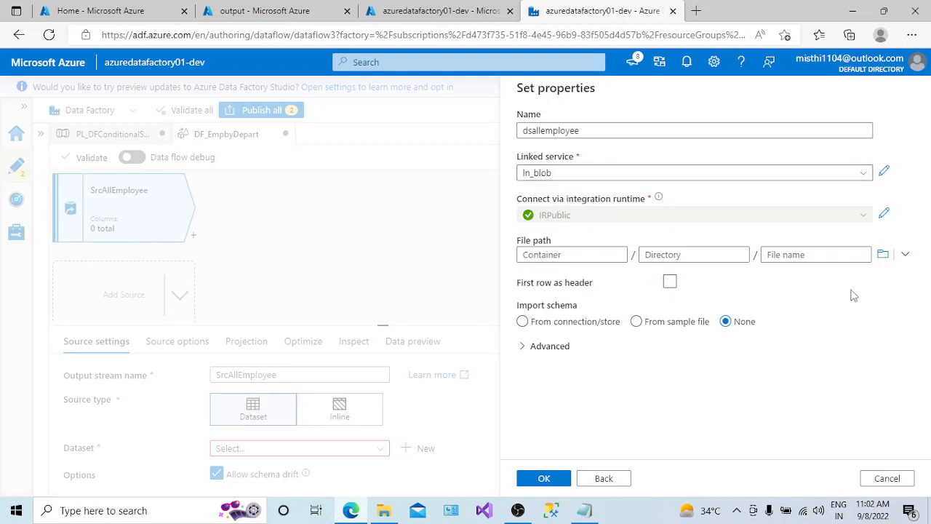
Set the dataset's file path to EmpData.csv in the input container, enable first row as header and create the dataset.
click(882, 254)
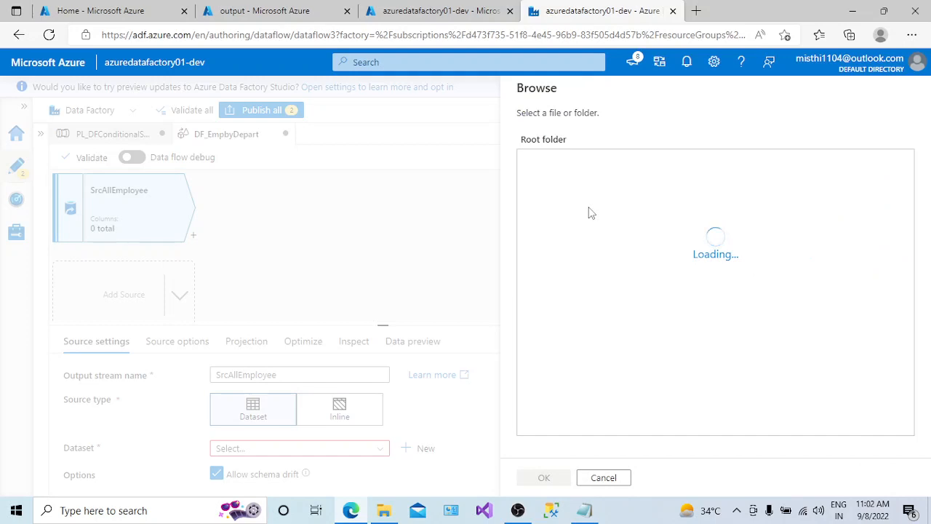
click(545, 166)
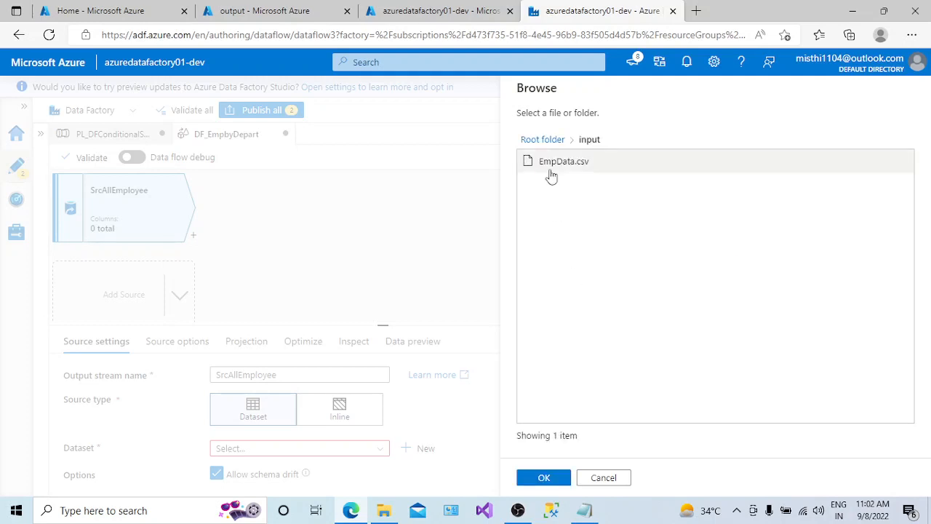
click(553, 167)
click(544, 477)
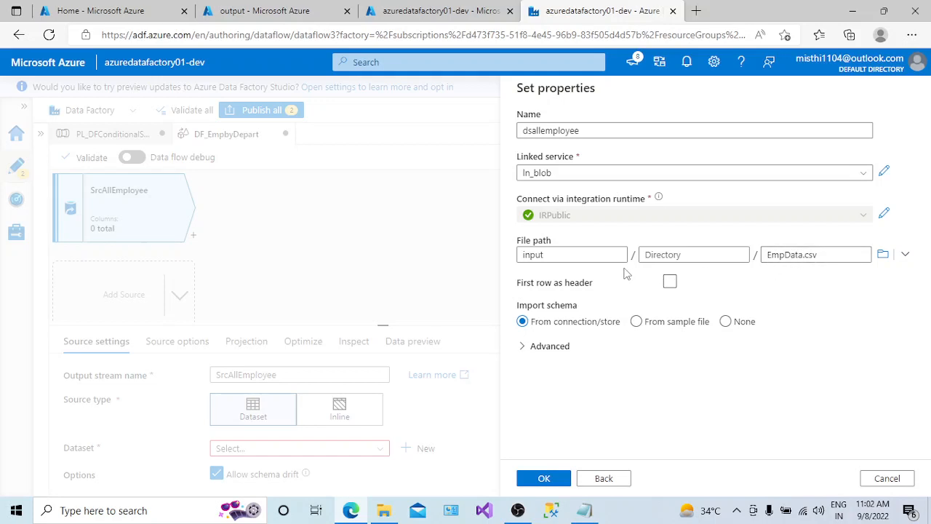
click(670, 284)
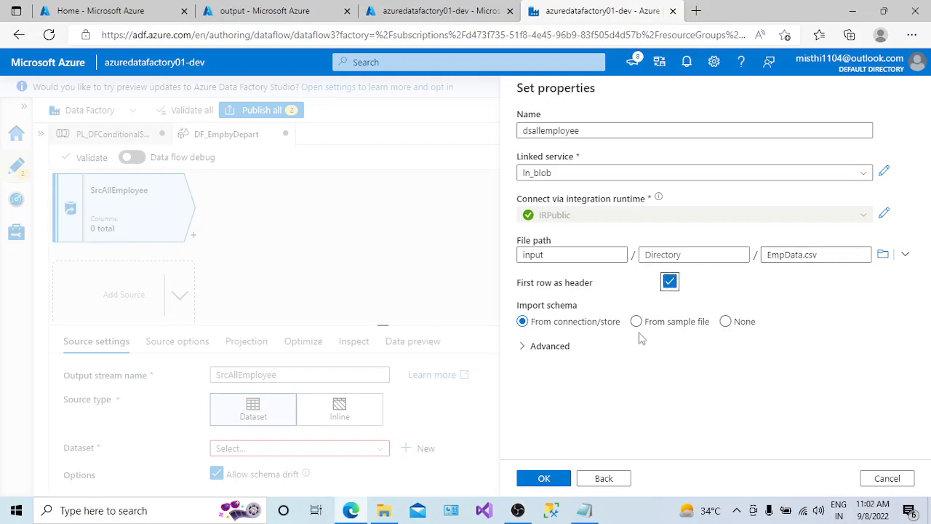
click(560, 477)
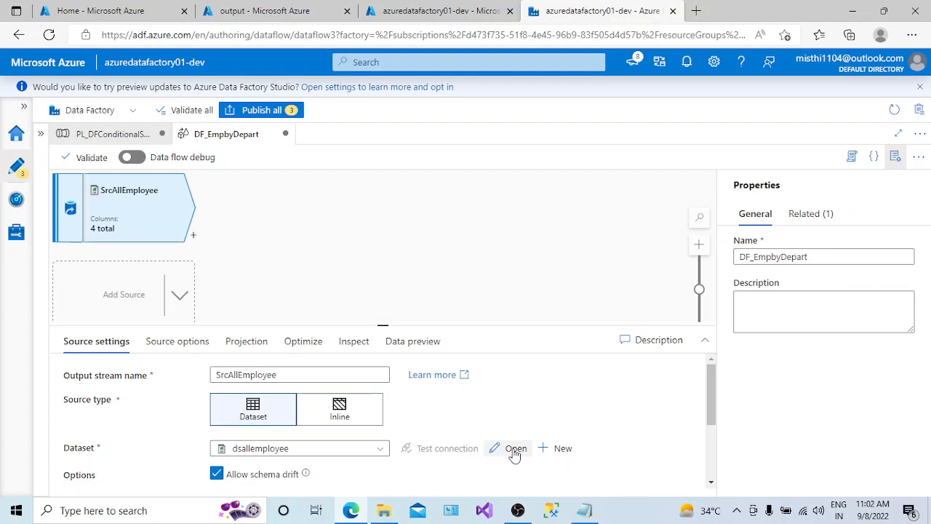
Open the dsallemployee dataset and preview the data of its EmpData.csv file.
click(516, 451)
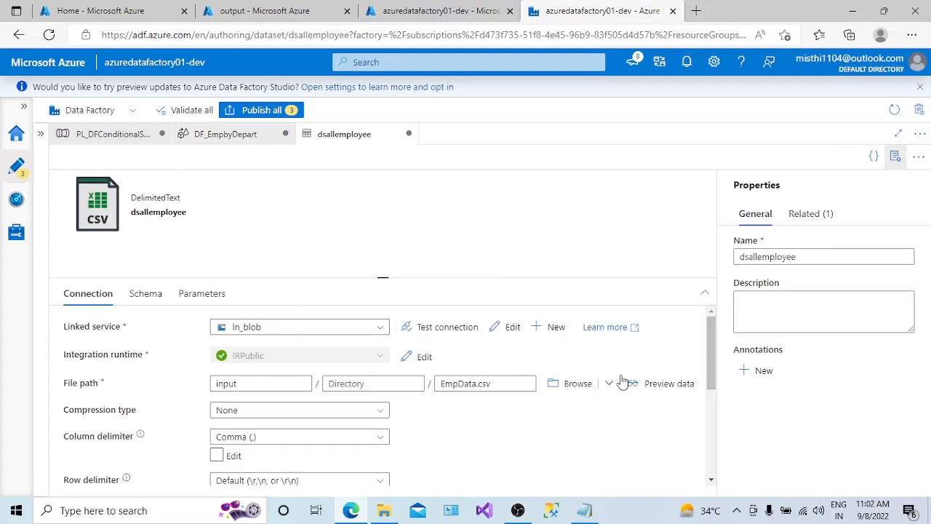
click(655, 391)
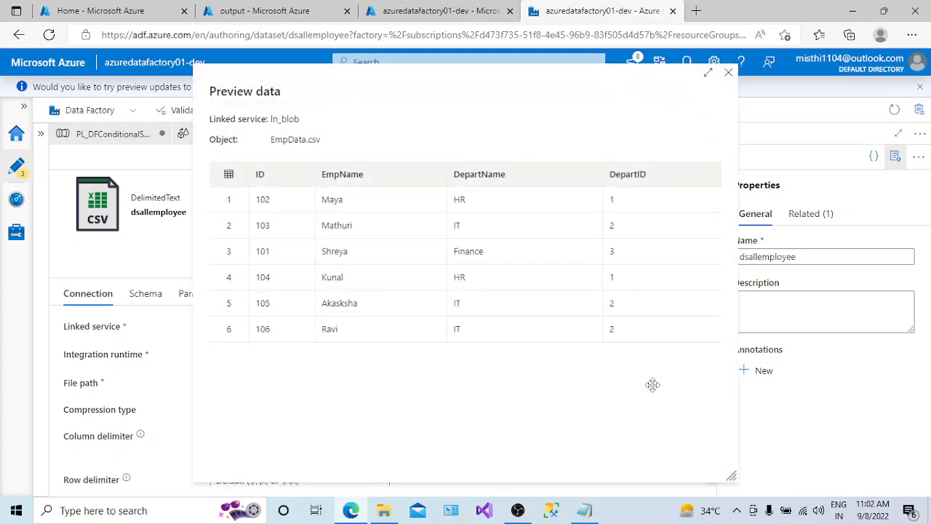
click(728, 72)
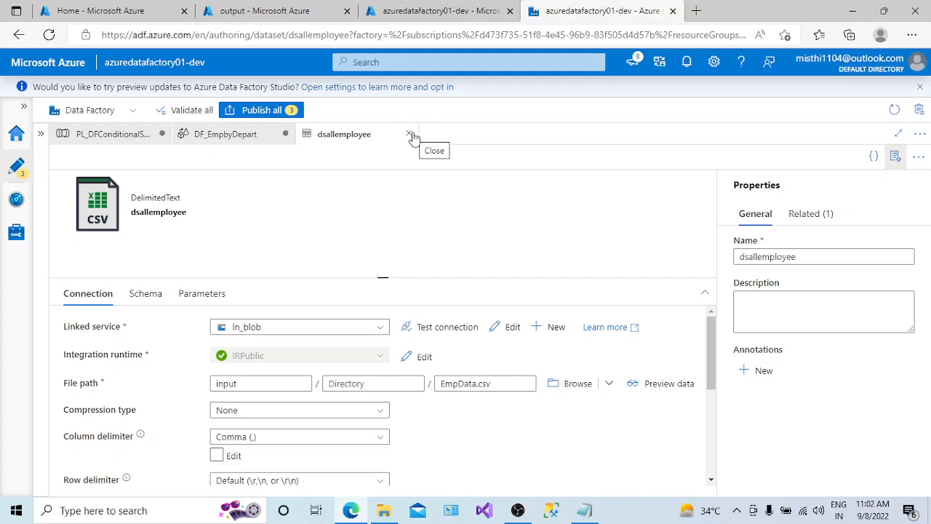
Close the dsallemployee dataset and discard its unsaved changes.
click(410, 135)
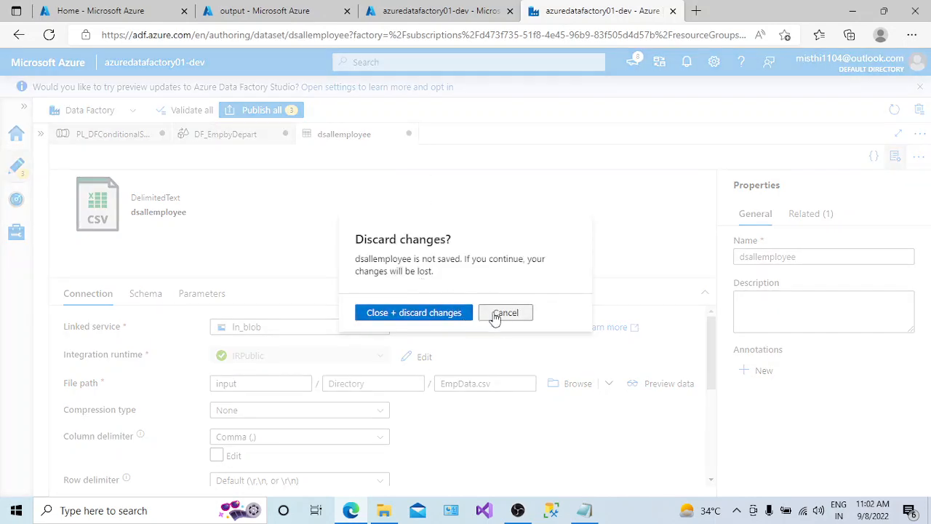
click(497, 316)
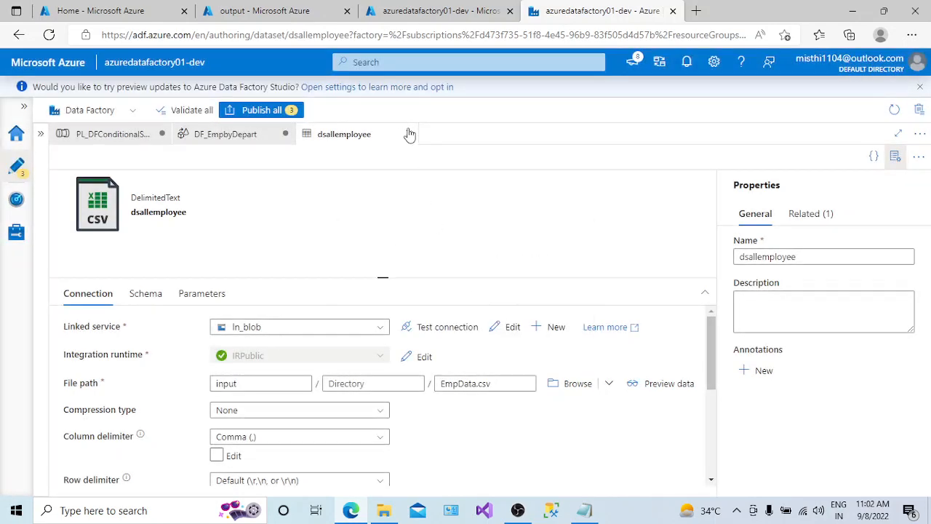
click(411, 135)
click(415, 314)
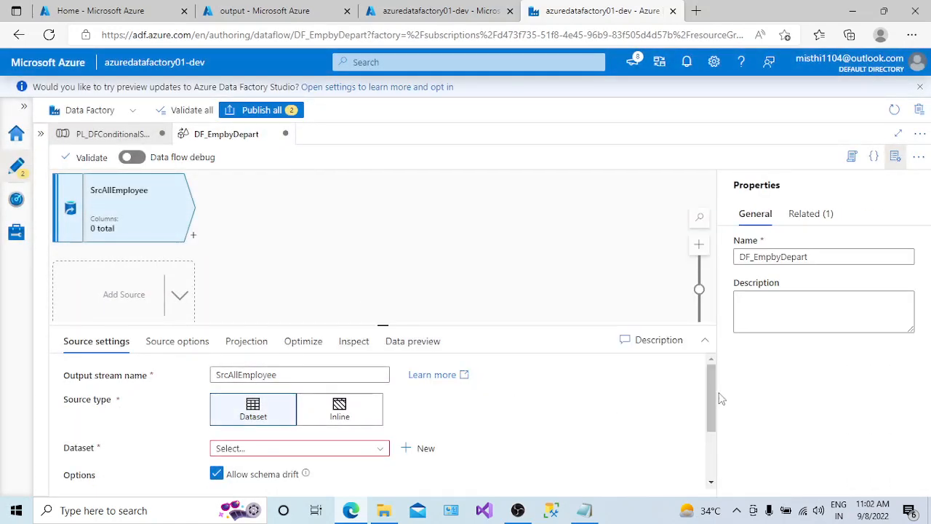
Start another new dataset for the SrcAllEmployee source with Azure Blob Storage as data store and DelimitedText format.
scroll(717, 399, down, 3)
scroll(716, 399, up, 3)
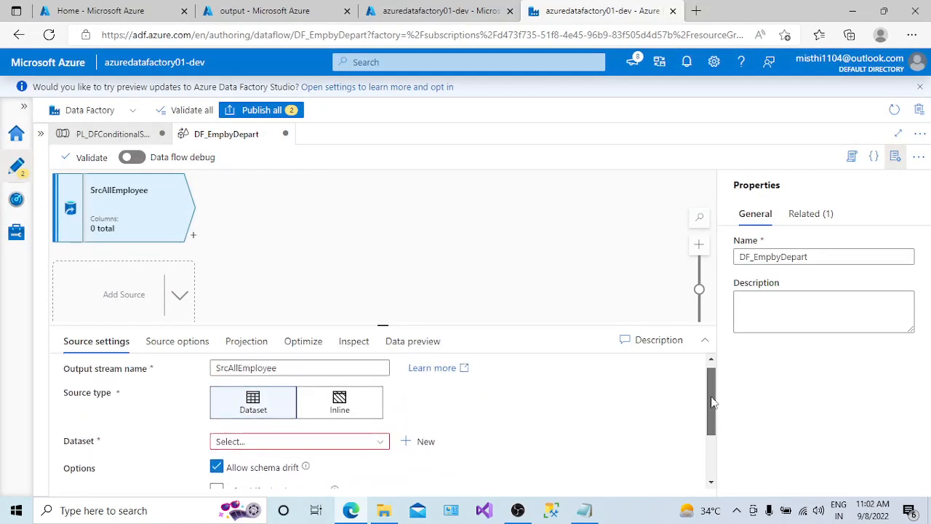
click(417, 441)
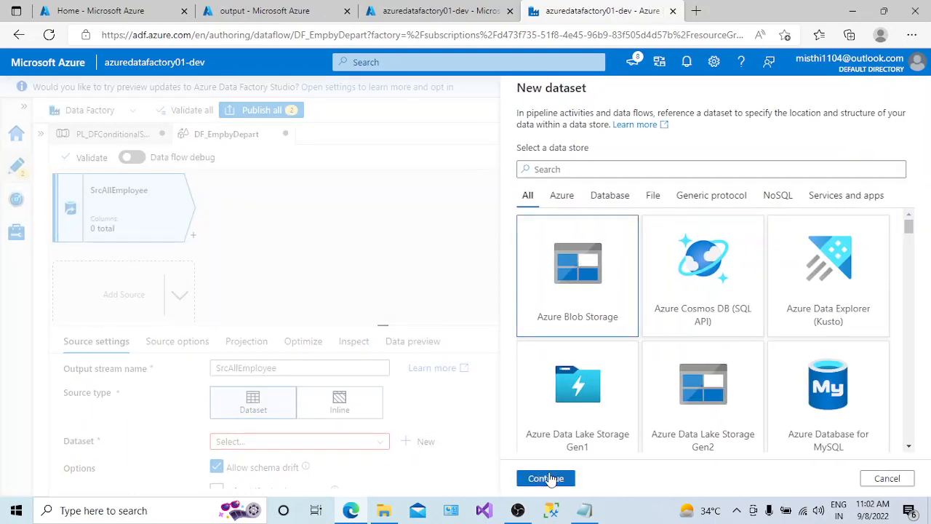
click(546, 478)
click(704, 220)
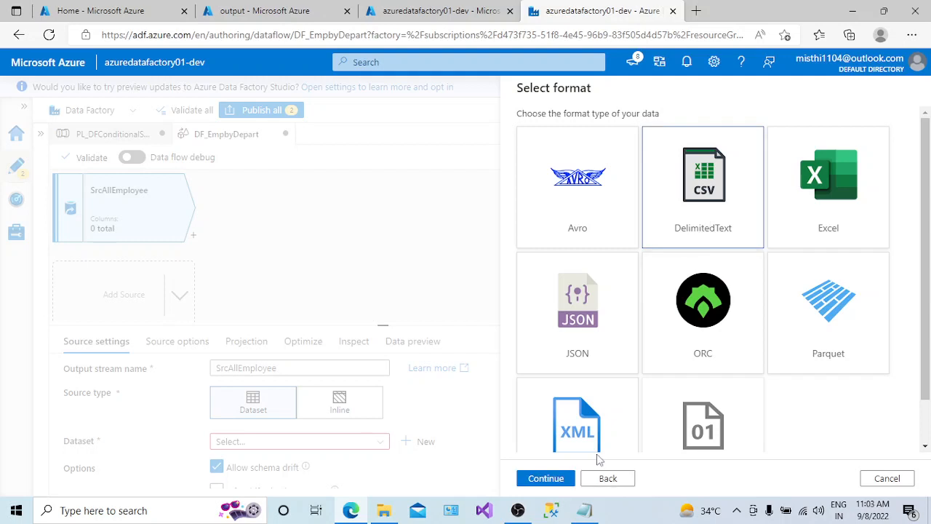
click(553, 479)
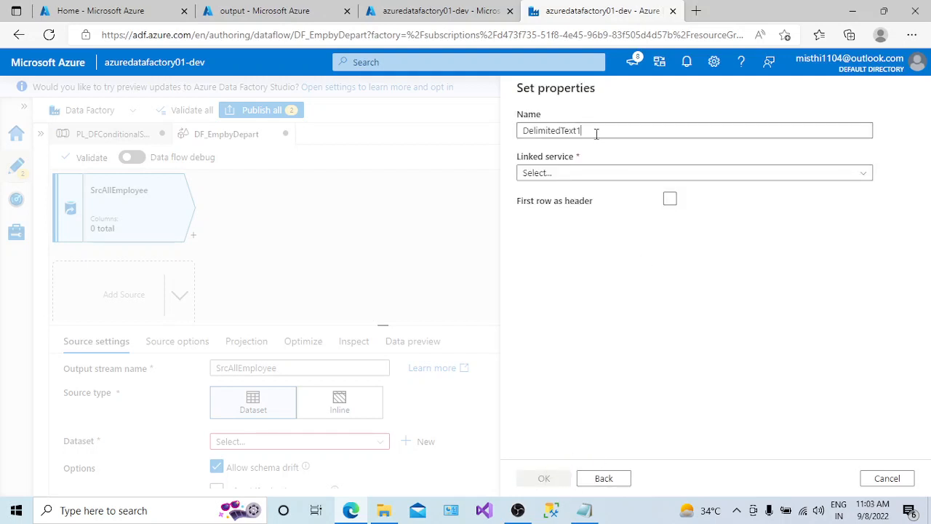
Name the new dataset dsAllEmployee and select ln_blob as its linked service.
drag(598, 131, 504, 145)
text(ds)
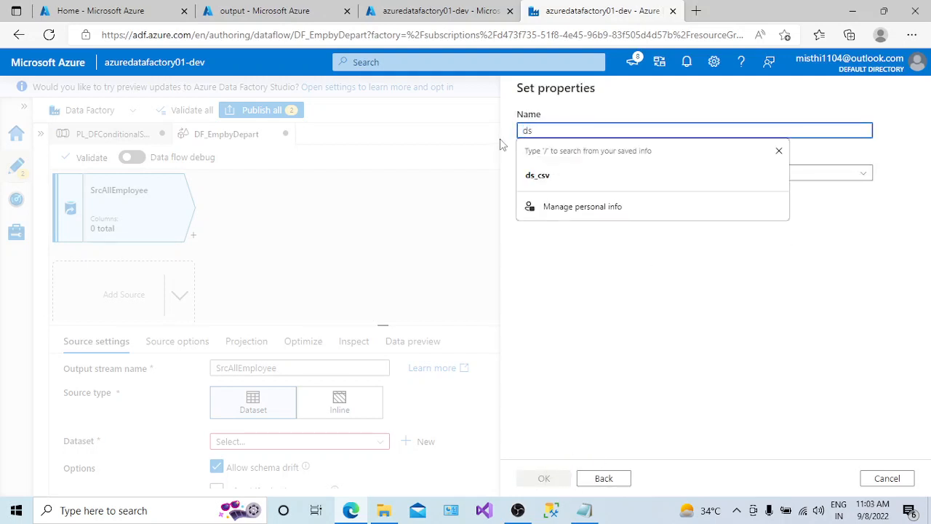
text(AllE)
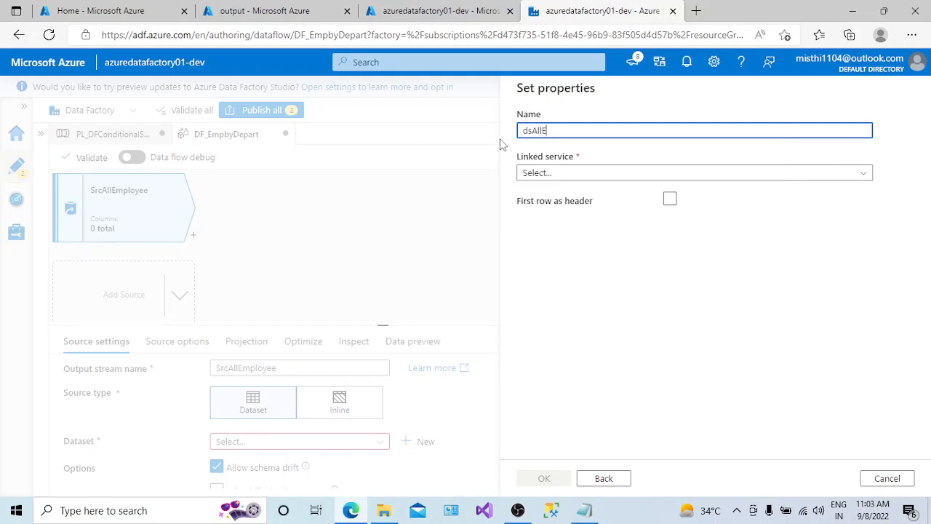
text(mployee)
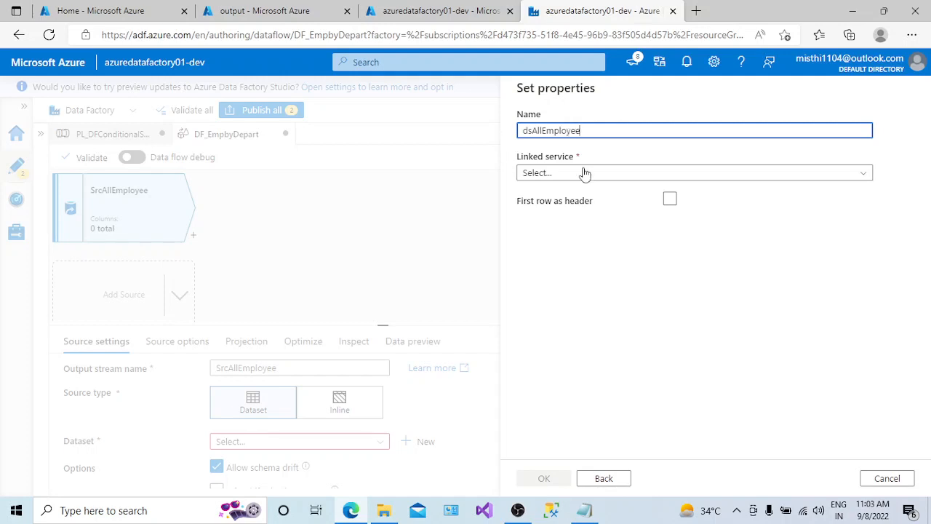
click(622, 176)
click(553, 264)
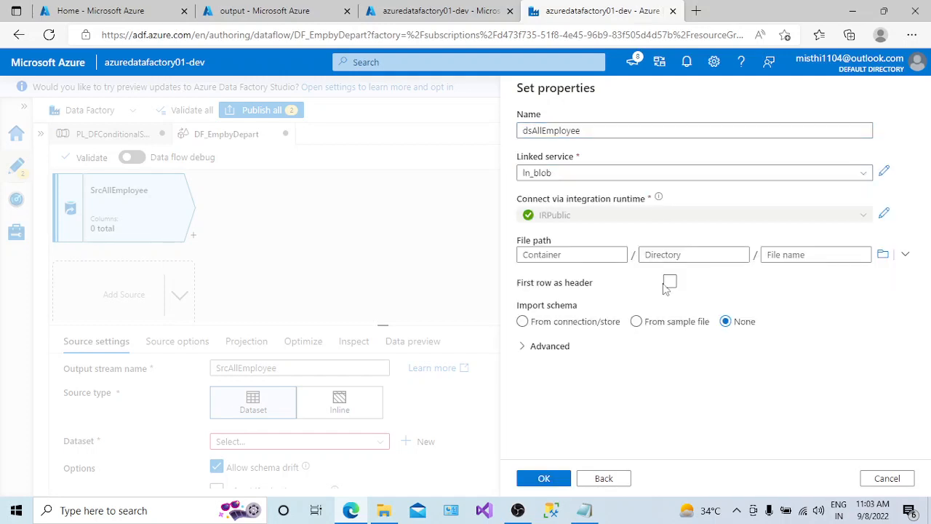
Treat the first row as header, choose EmpData.csv from the input container as file path, and create the dsAllEmployee dataset.
click(669, 282)
click(883, 254)
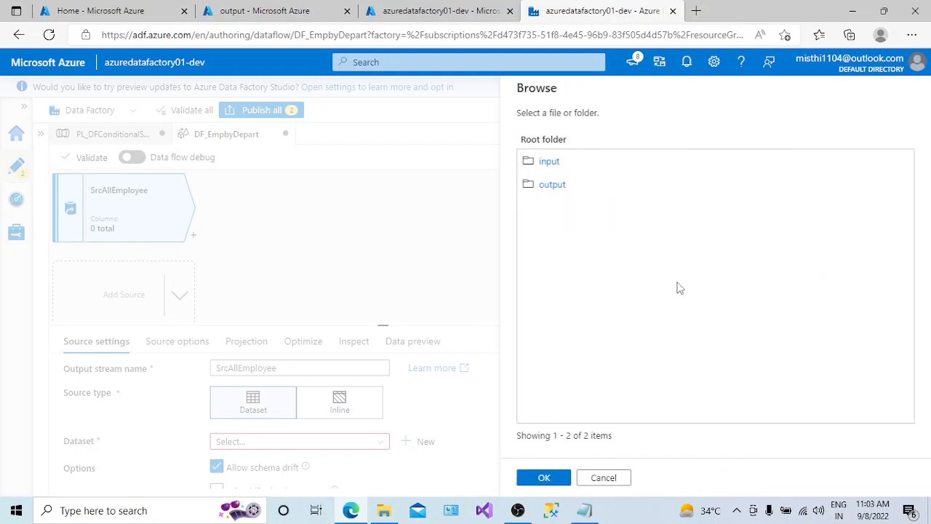
click(550, 161)
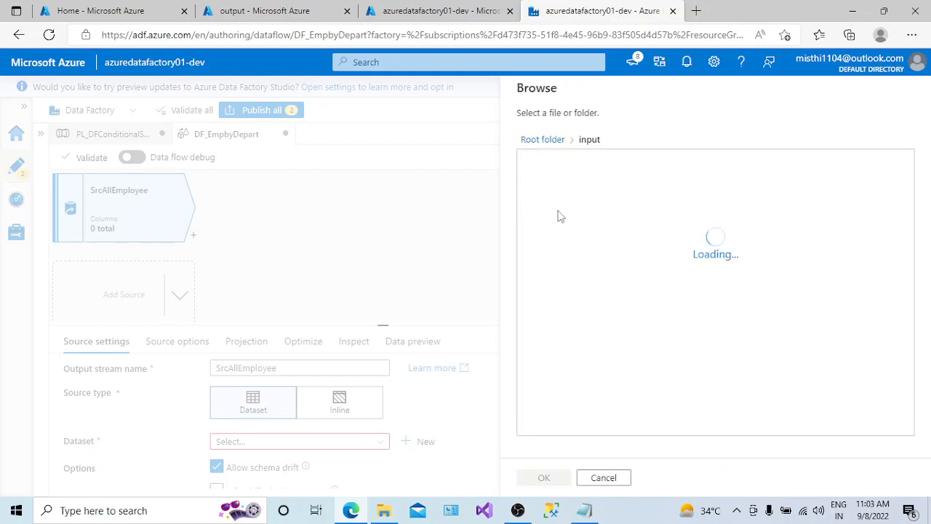
click(559, 163)
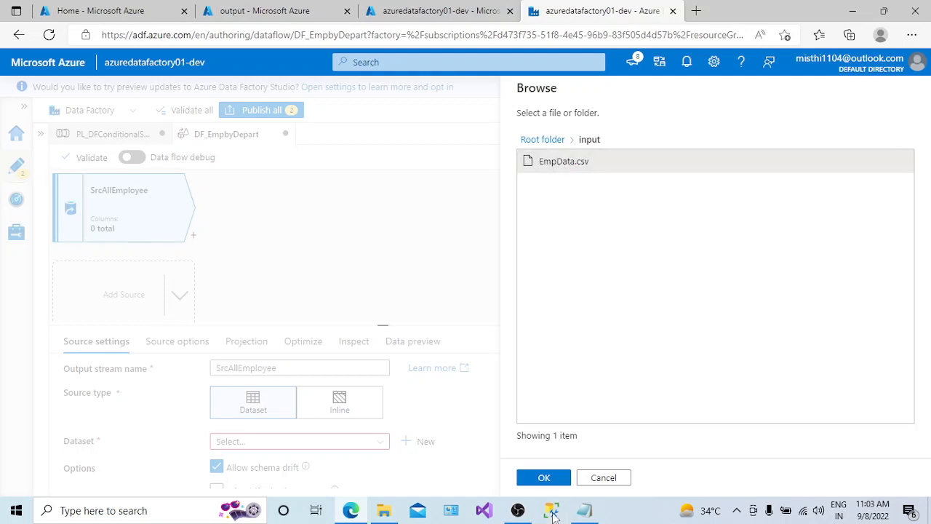
click(562, 478)
click(553, 479)
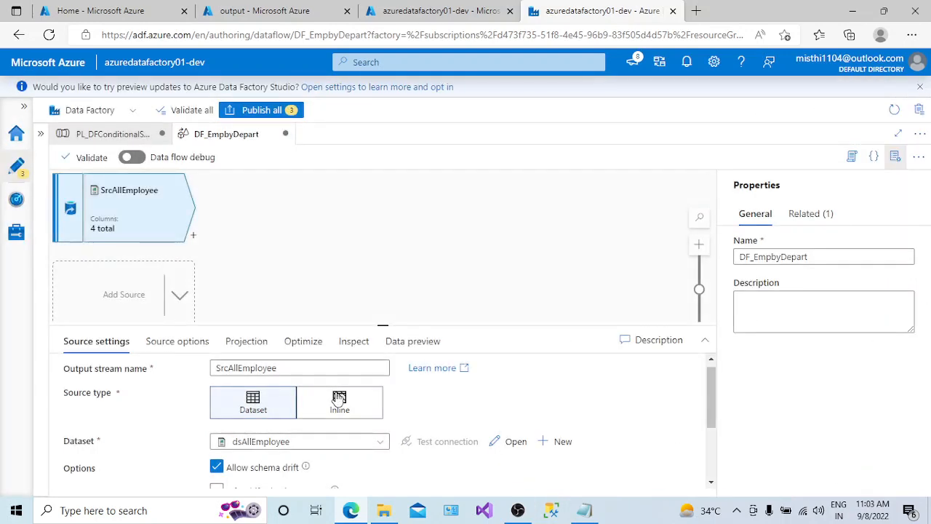
Check the contents of the input container in azurestorageaccount01dev, and return to the DF_EmpbyDepart data flow.
drag(711, 410, 711, 436)
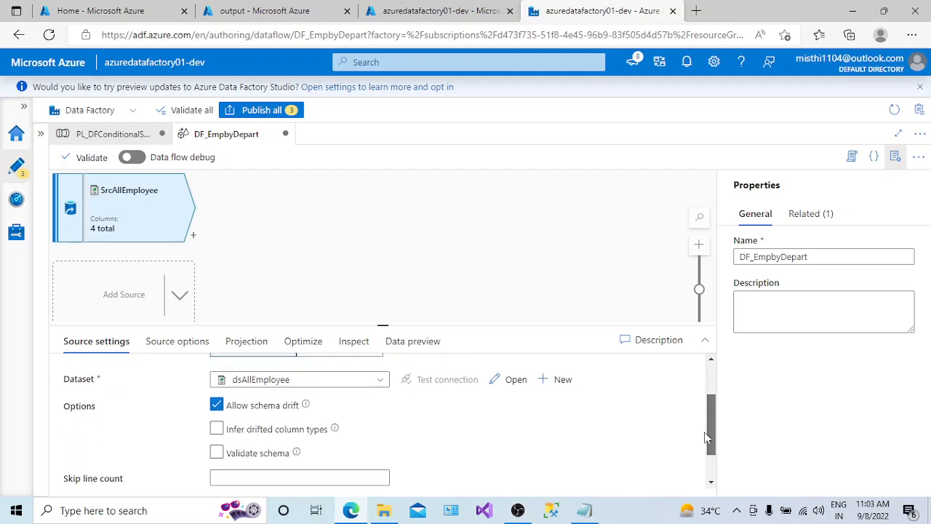
click(244, 13)
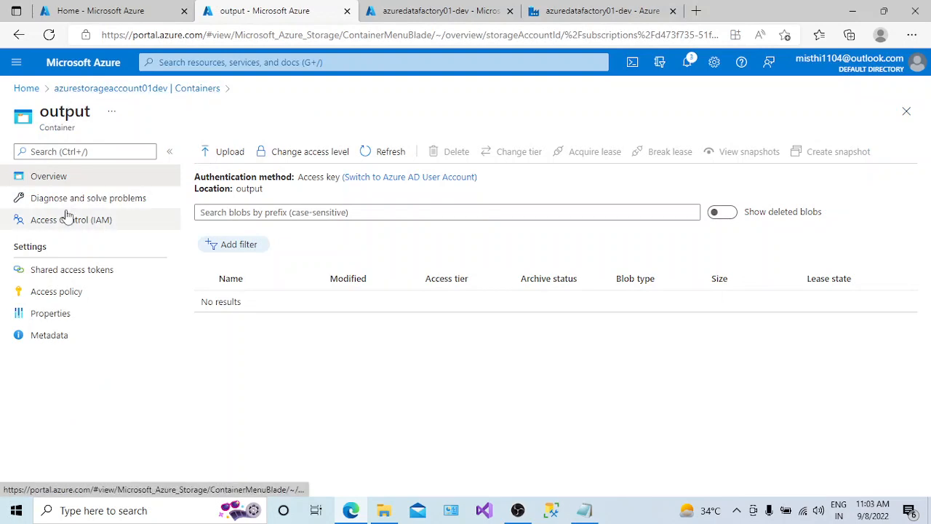
click(76, 91)
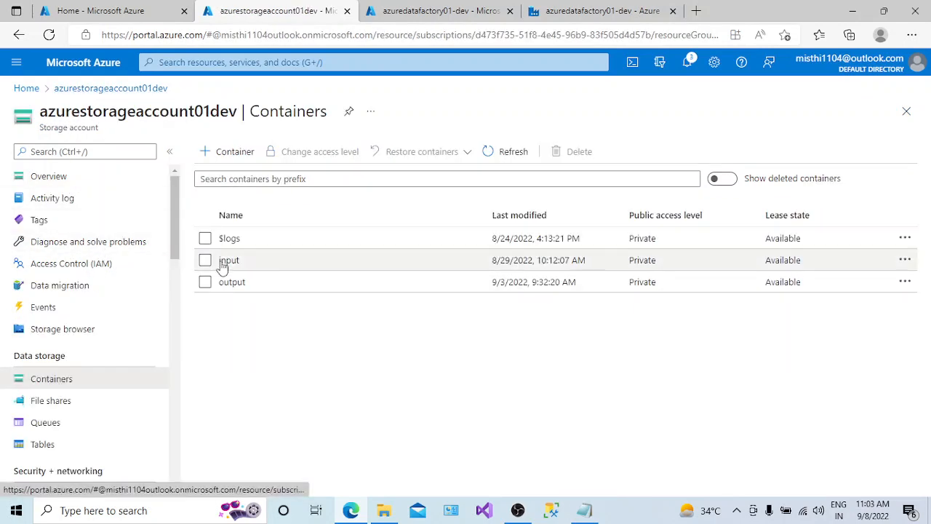
click(227, 262)
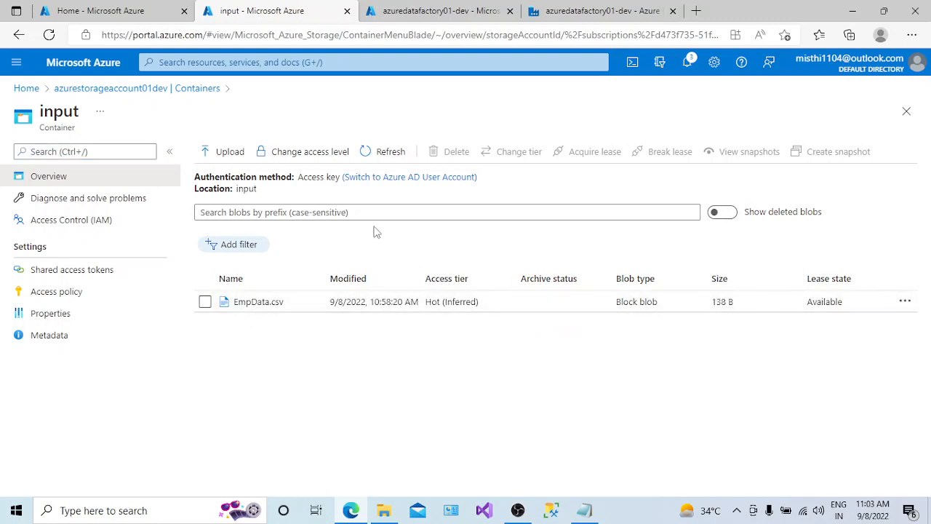
click(575, 9)
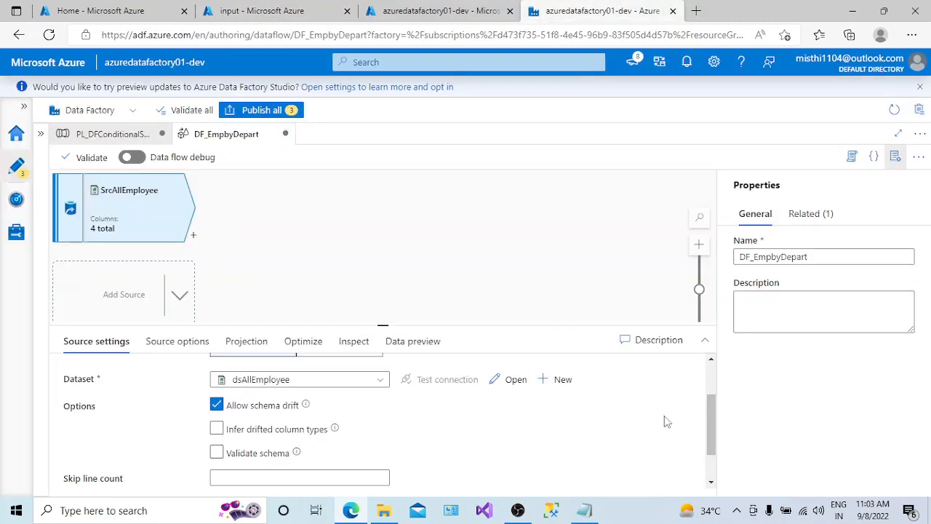
Set the type of the ID column to integer in the SrcAllEmployee projection.
drag(713, 437, 712, 459)
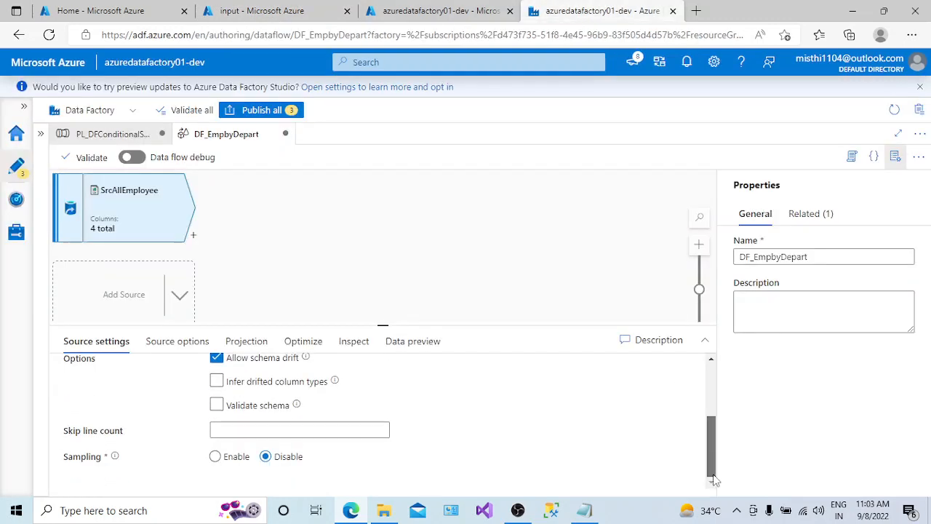
click(181, 344)
click(246, 341)
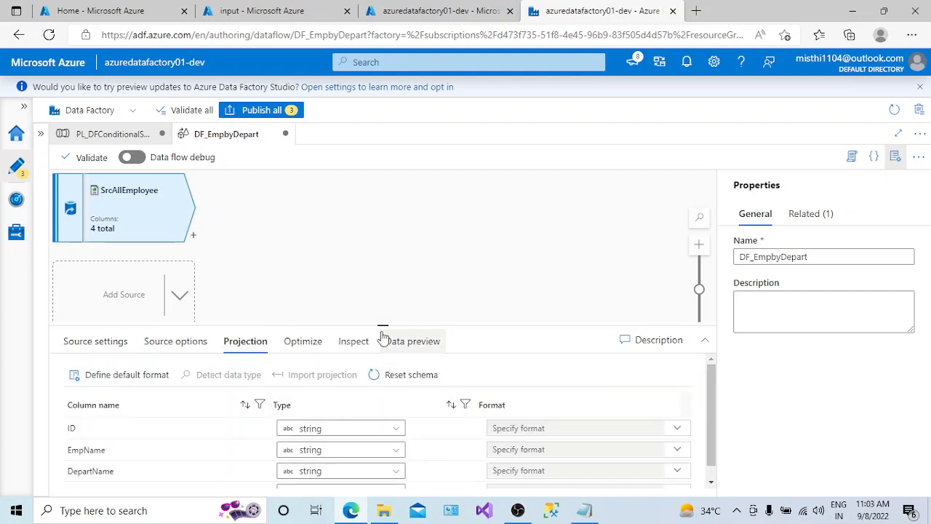
drag(382, 327, 383, 263)
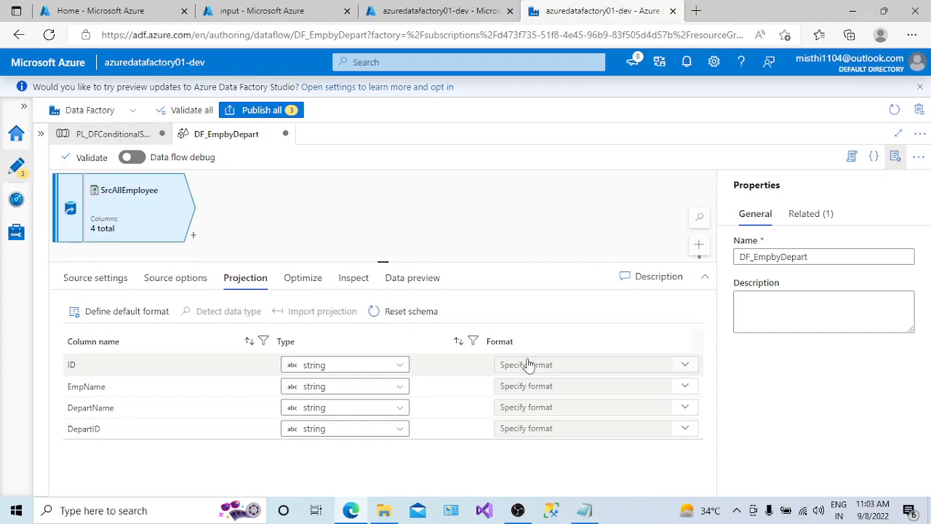
click(399, 365)
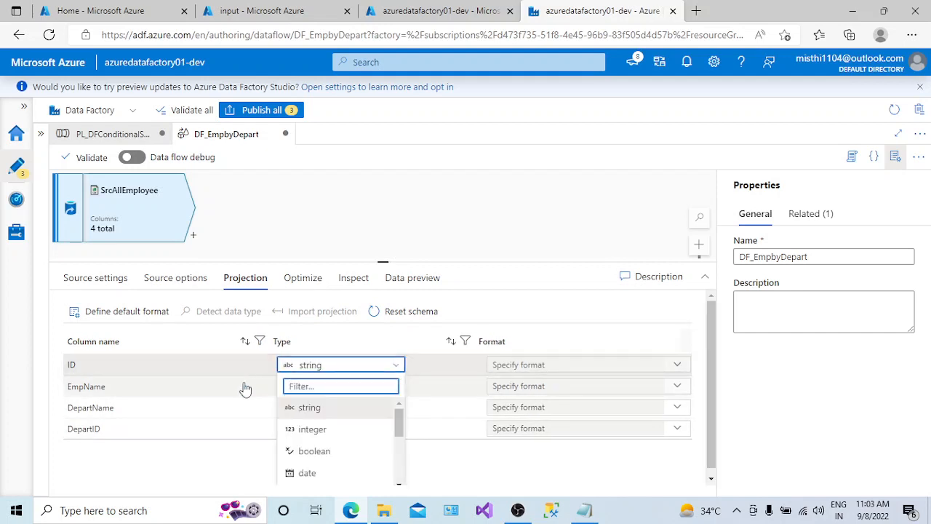
click(334, 430)
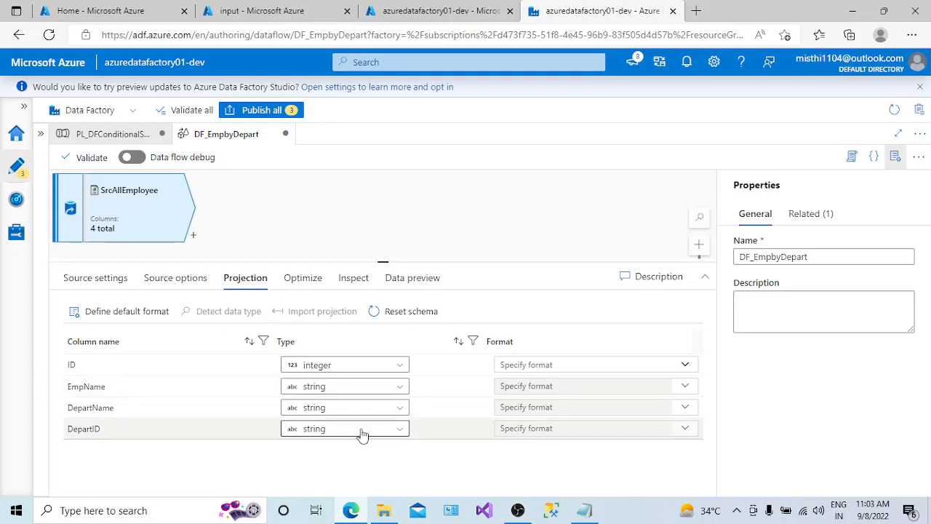
Set the type of the DepartID column to integer in the source projection.
click(398, 430)
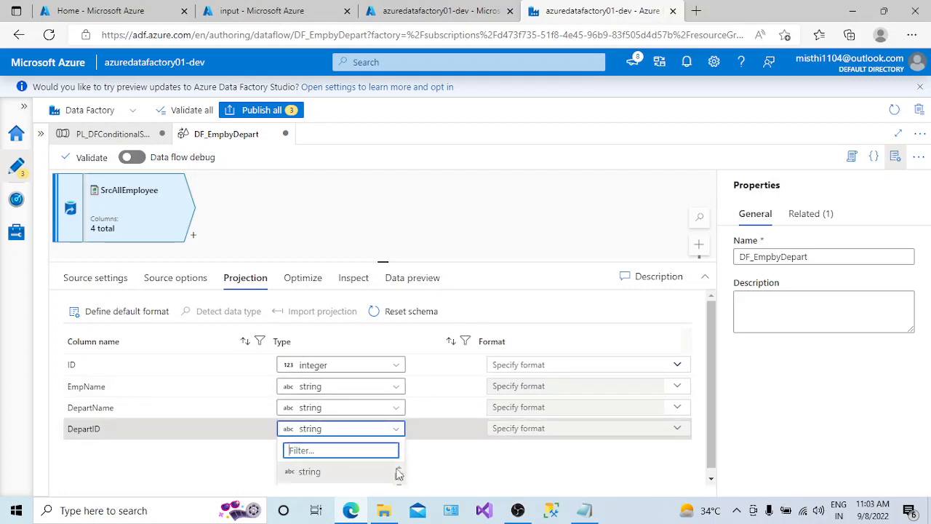
click(524, 461)
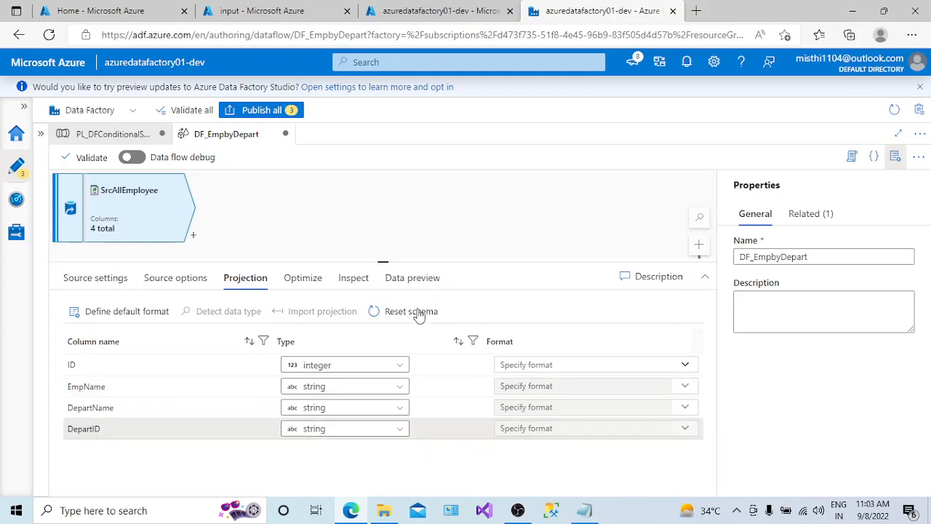
drag(383, 261, 383, 236)
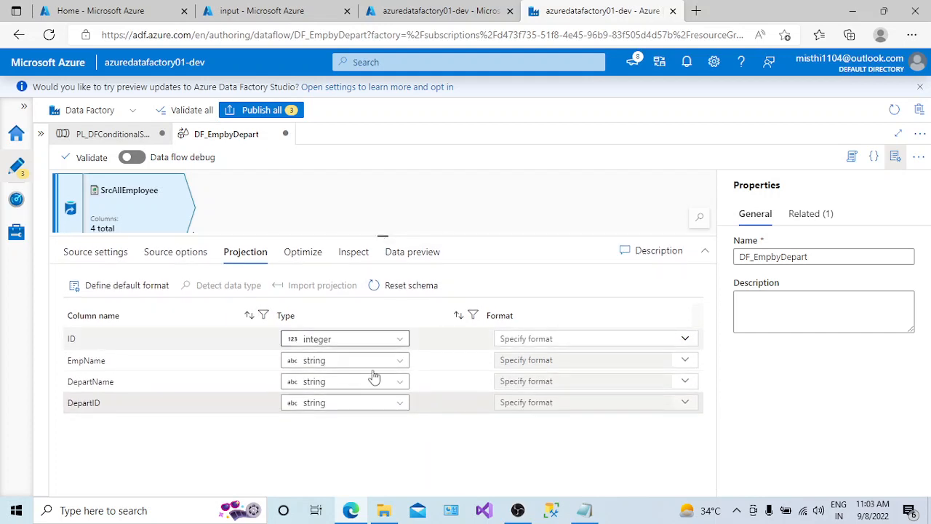
click(398, 402)
click(333, 470)
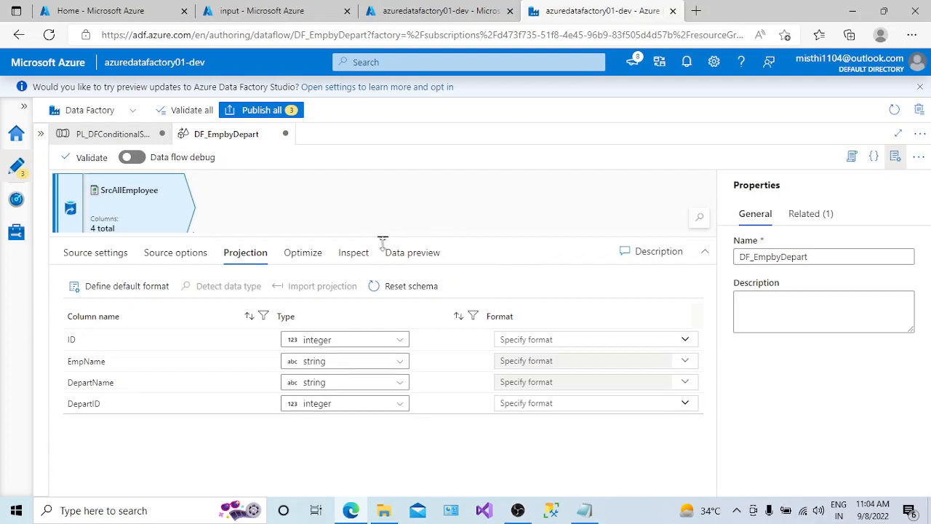
Set the partition option of the SrcAllEmployee source to Single partition.
drag(383, 238, 385, 271)
click(314, 292)
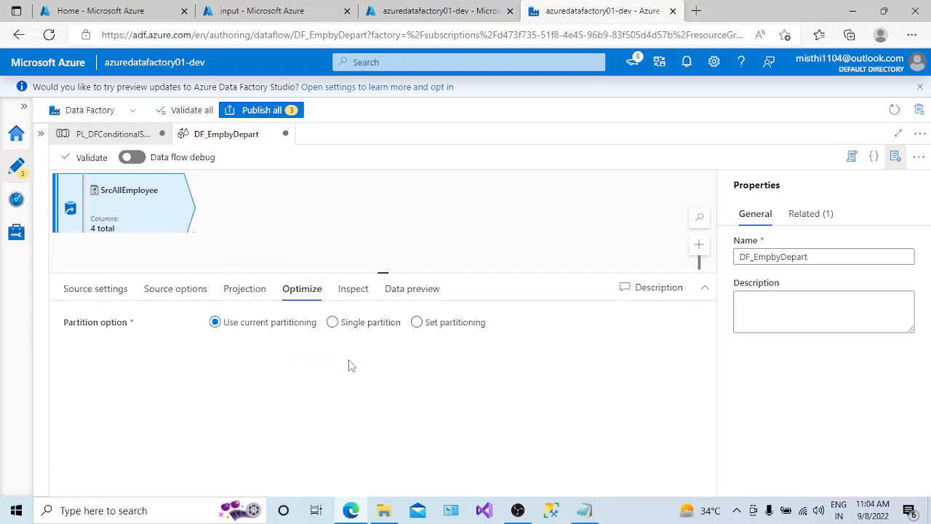
click(333, 323)
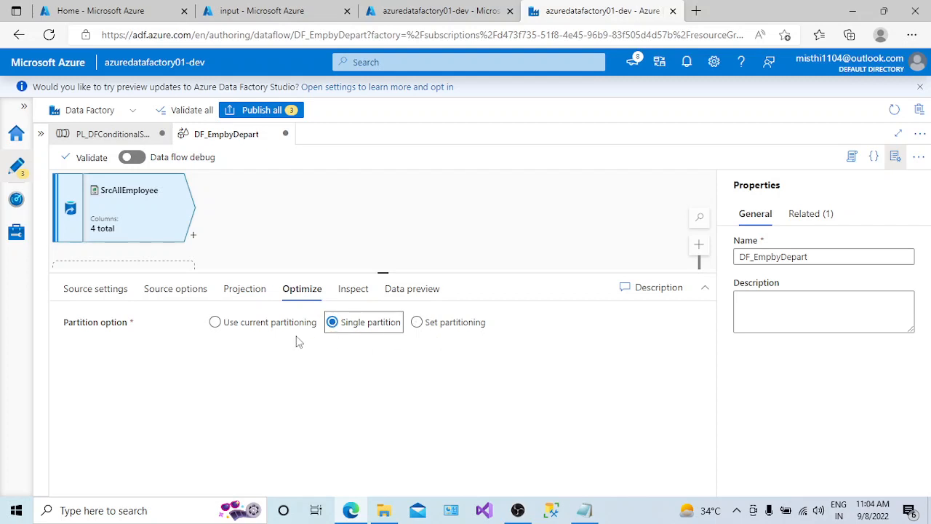
Inspect the source's column types and turn on data flow debug with AutoResolveIntegrationRuntime and a 1 hour time to live.
click(355, 298)
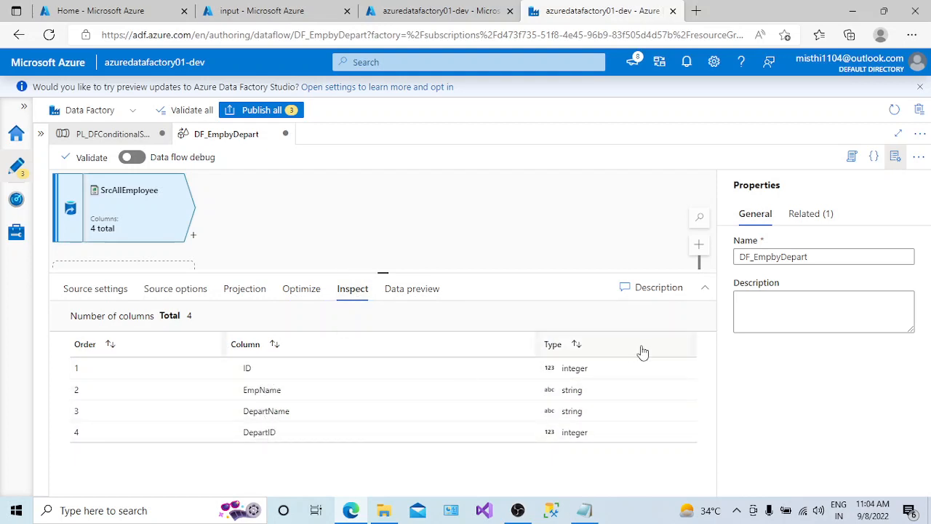
click(416, 292)
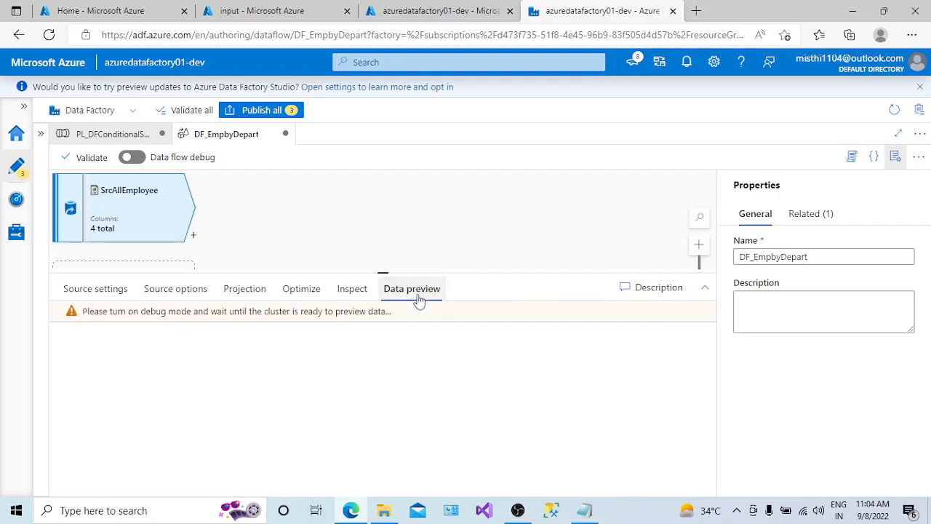
click(136, 163)
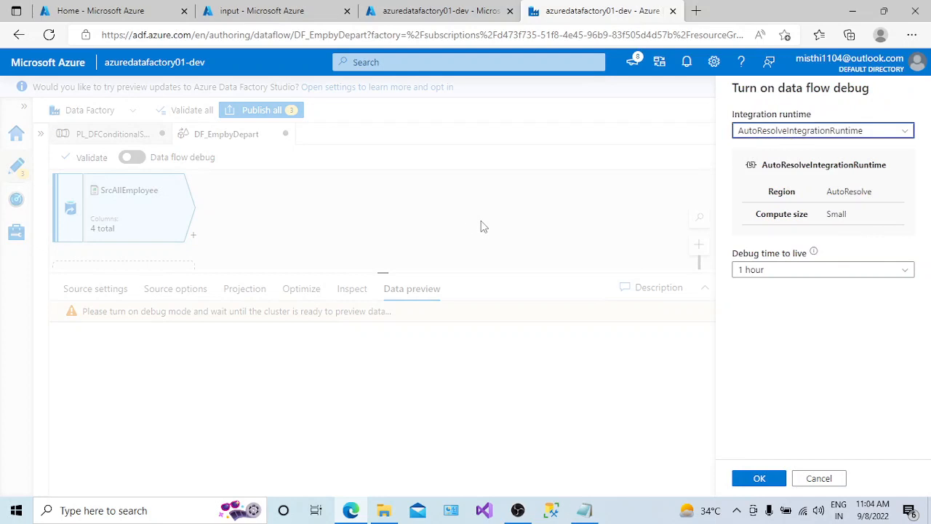
click(764, 477)
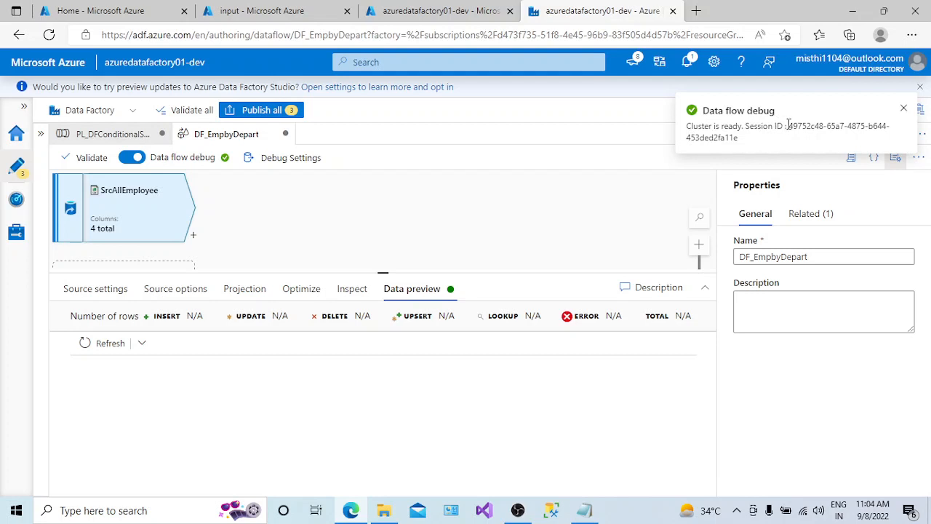
drag(788, 125, 804, 136)
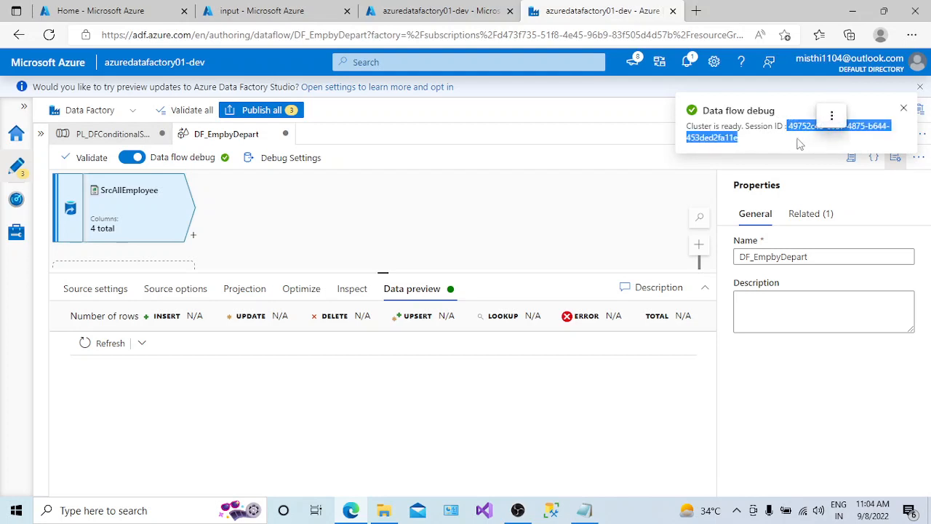
click(829, 114)
click(853, 119)
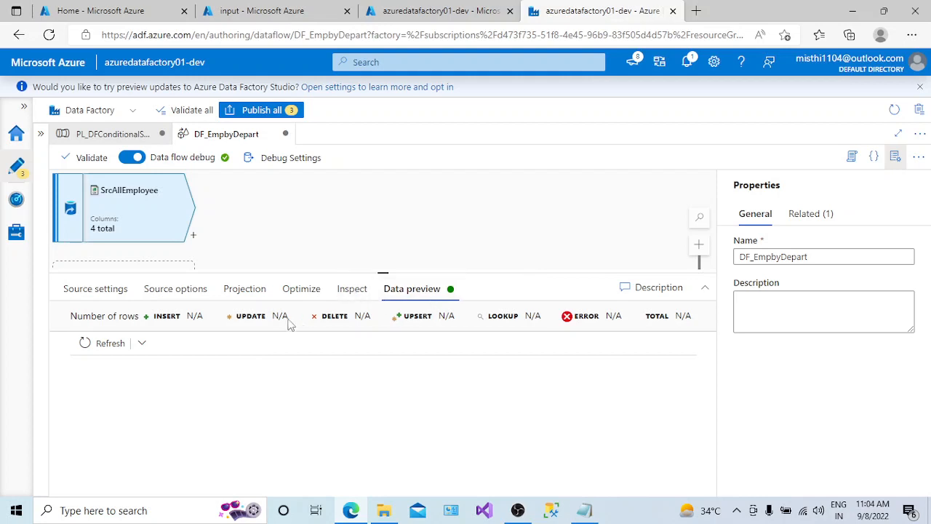
Refresh the data preview of the SrcAllEmployee source and hide the data flow's properties pane.
click(107, 343)
drag(384, 275, 397, 325)
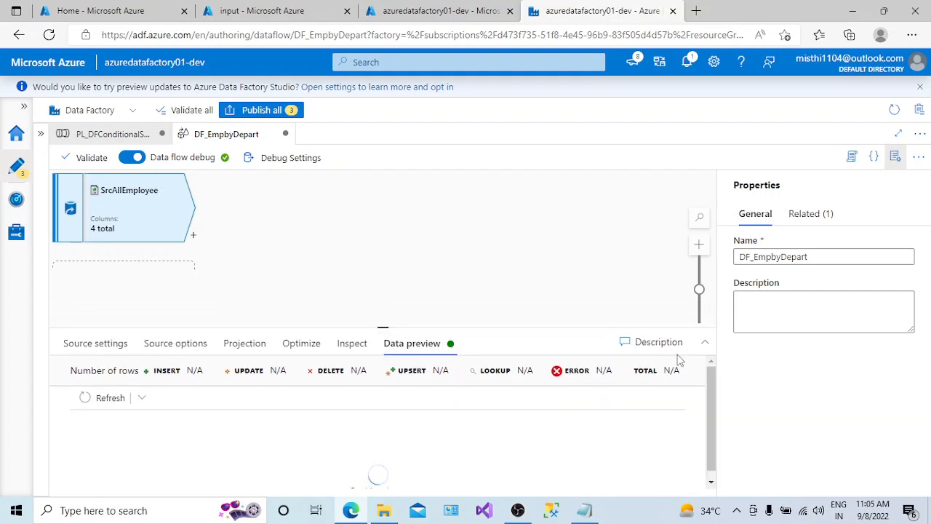
click(897, 157)
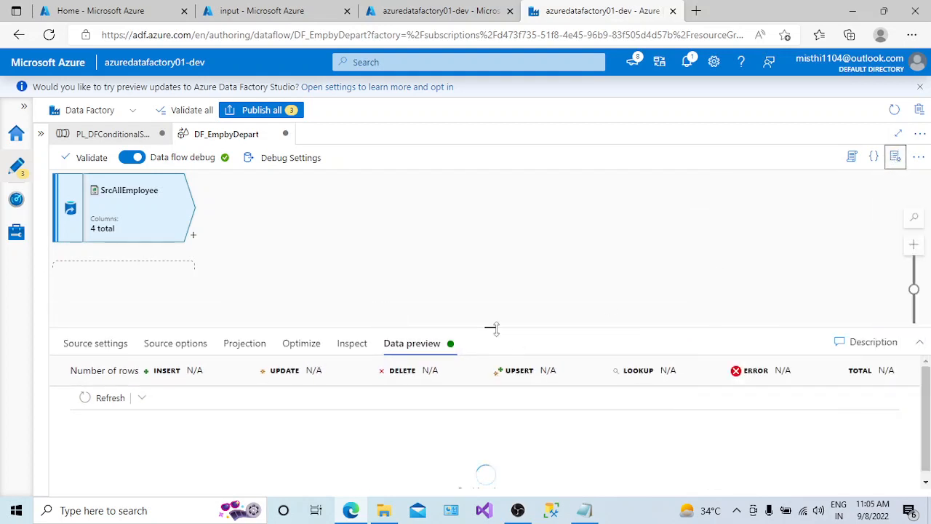
drag(490, 328, 485, 303)
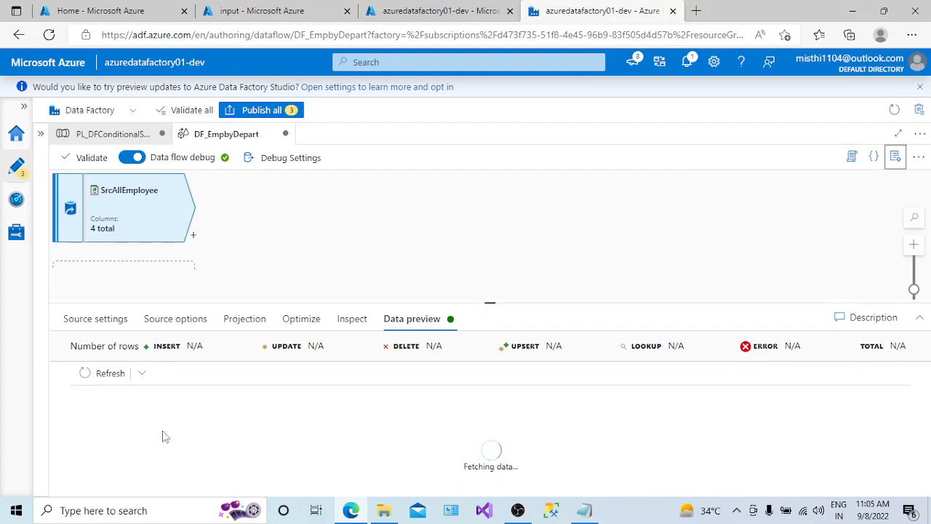
drag(490, 304, 492, 265)
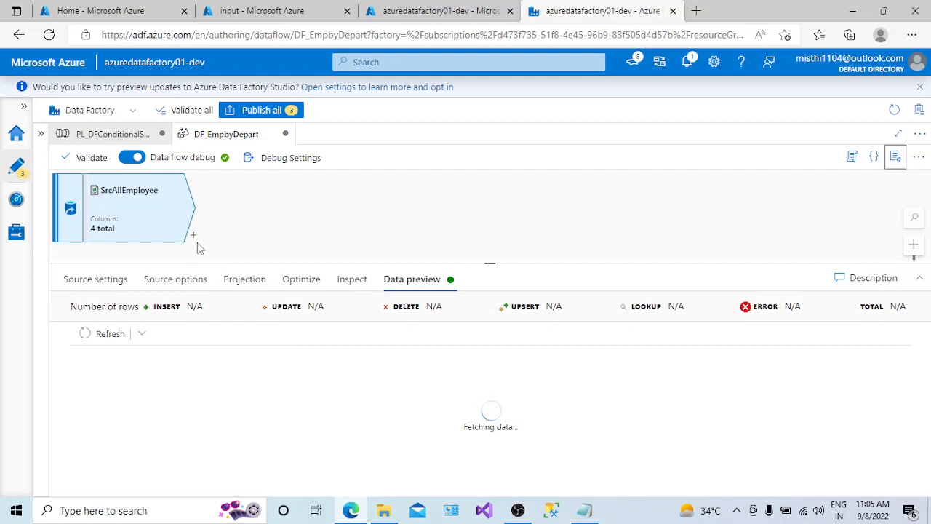
Review all employee rows and their departments in the SrcAllEmployee data preview.
click(738, 510)
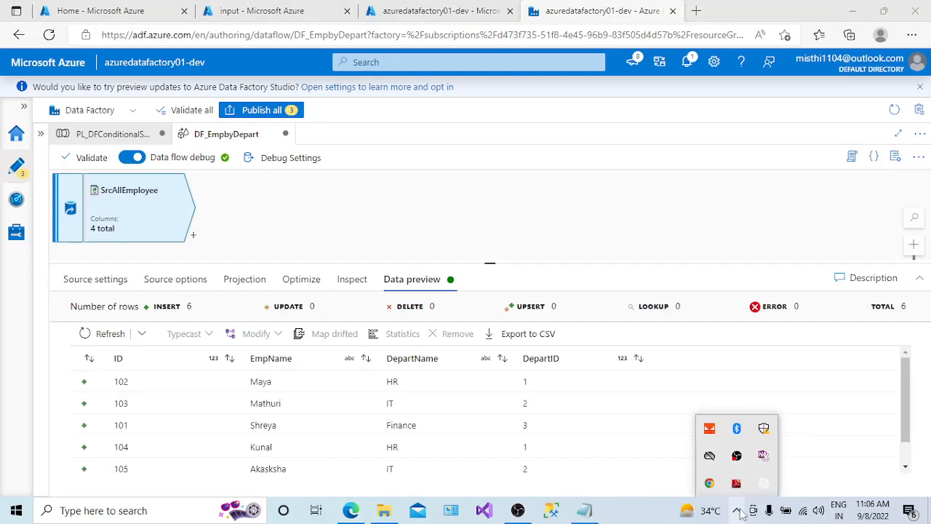
drag(905, 420, 914, 439)
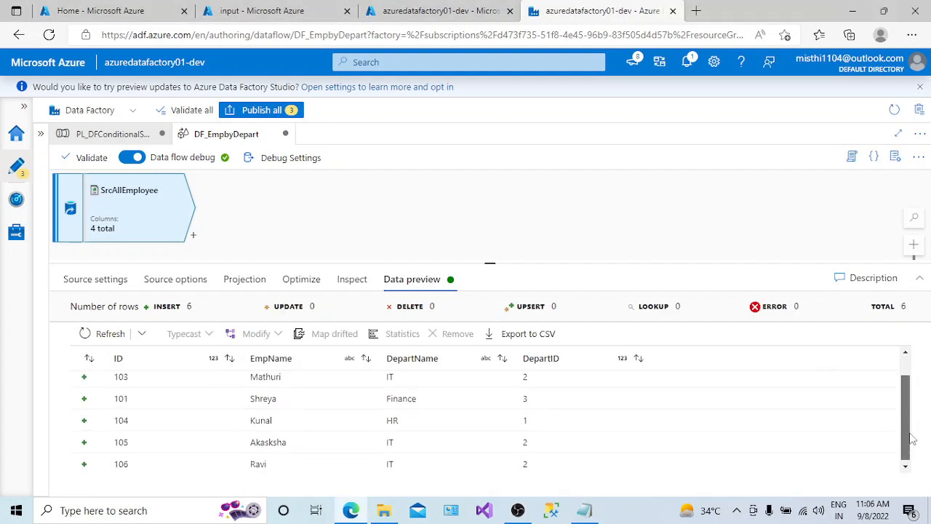
scroll(912, 437, up, 1)
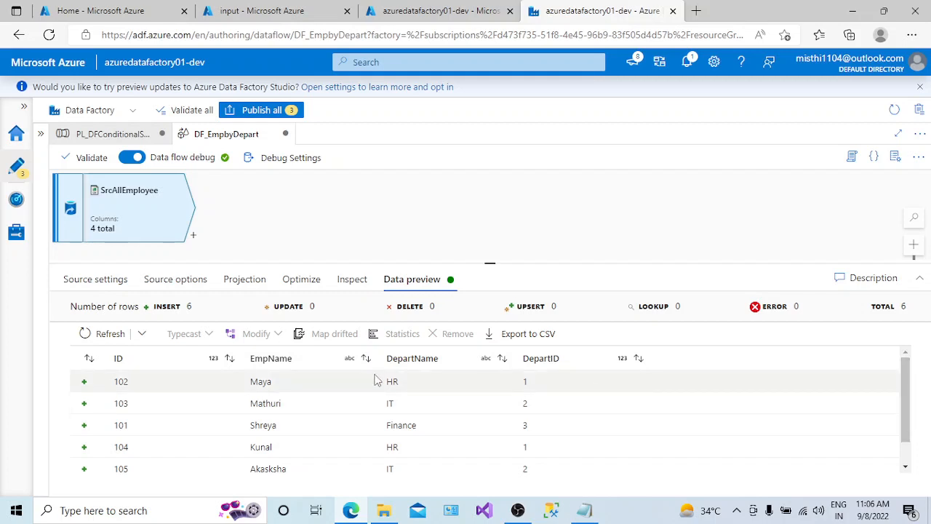
drag(909, 371, 911, 407)
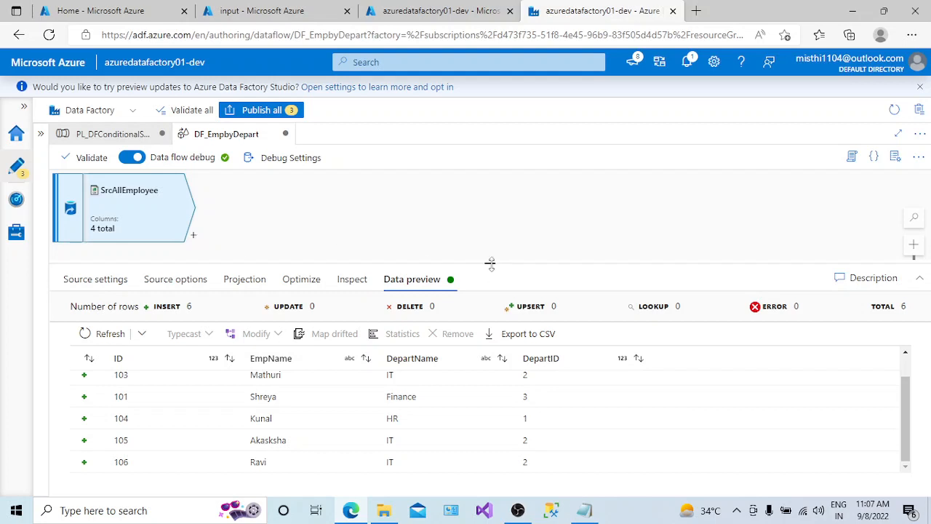
drag(491, 265, 493, 401)
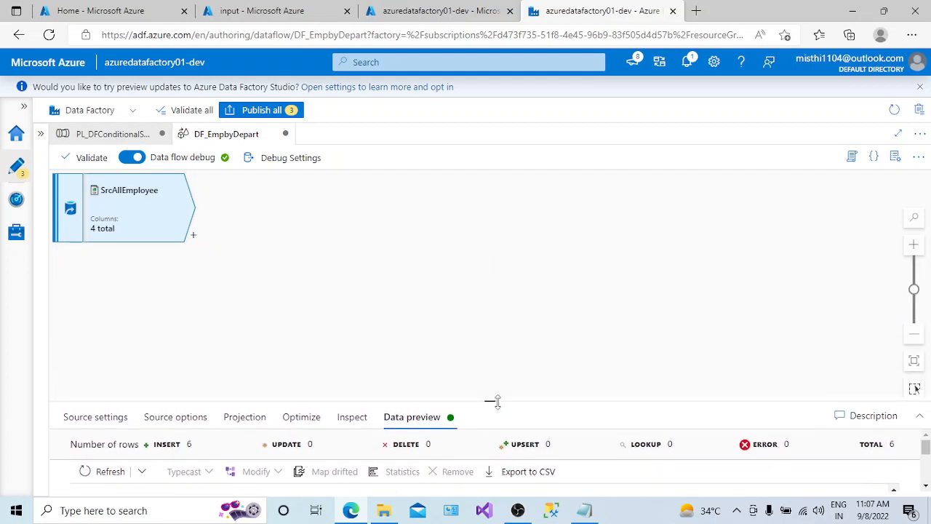
Add a Conditional Split transformation after the SrcAllEmployee source and enlarge its settings pane.
click(194, 239)
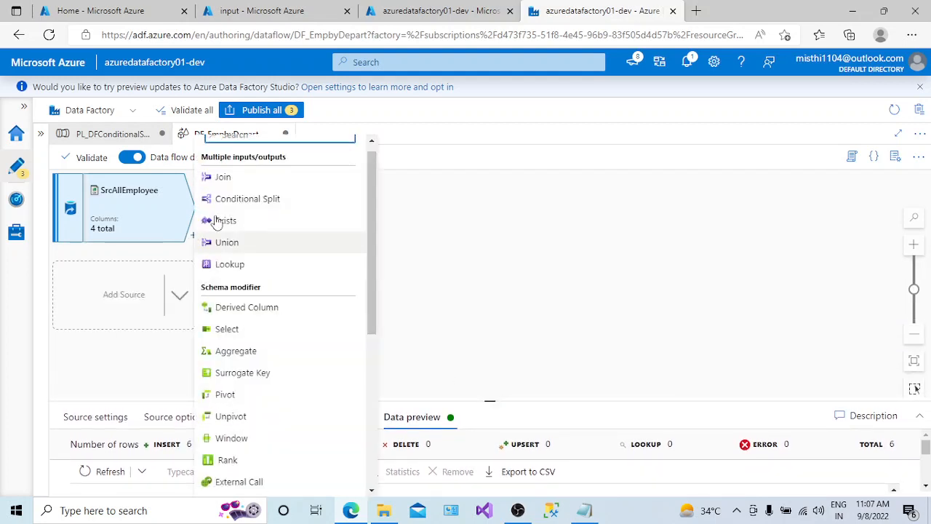
drag(366, 184, 370, 174)
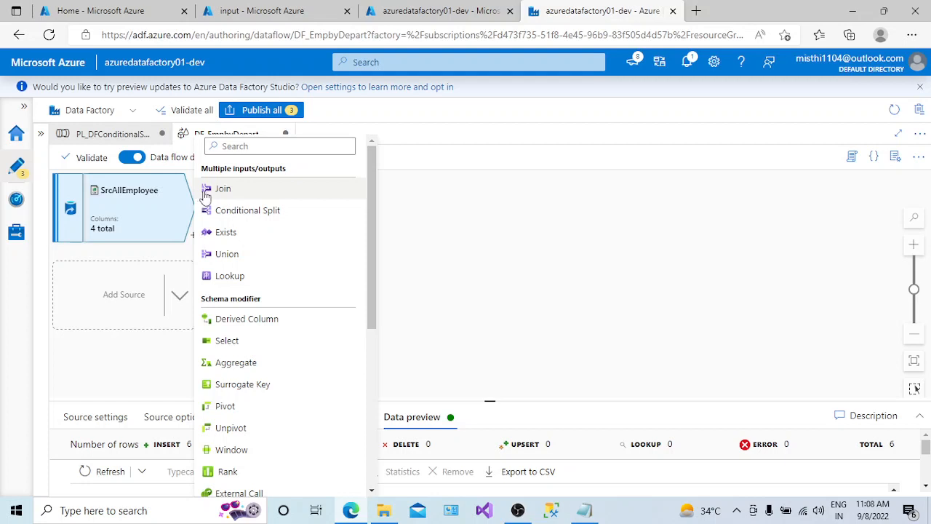
click(226, 216)
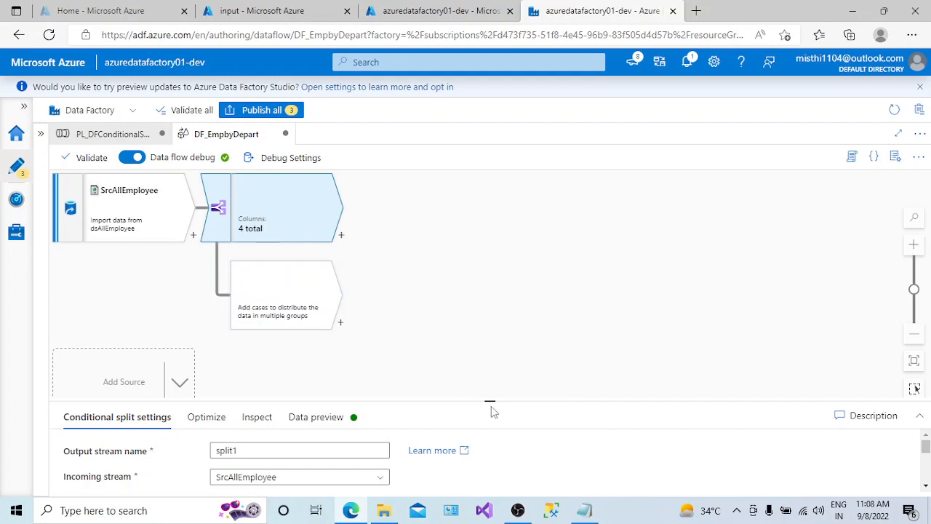
drag(491, 405, 490, 292)
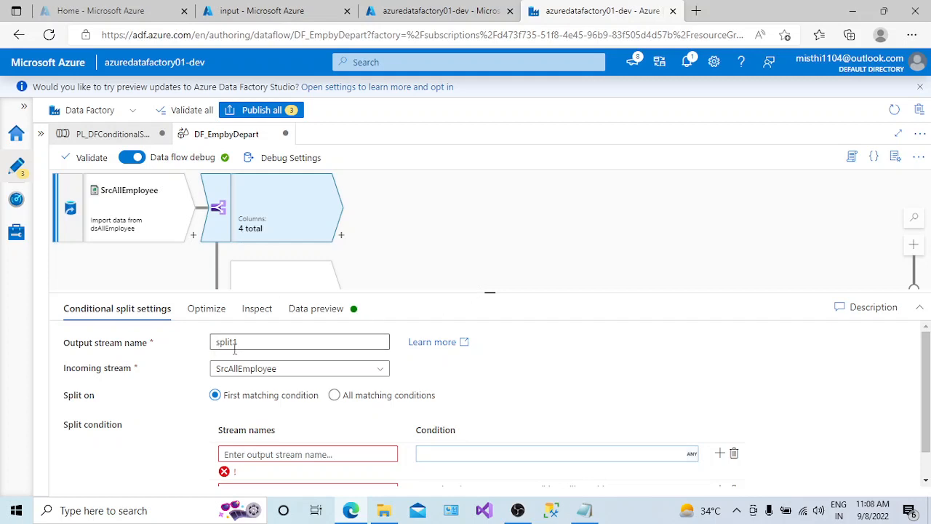
Name the conditional split's output stream EmpByDepart with SrcAllEmployee as the incoming stream.
drag(238, 342, 209, 344)
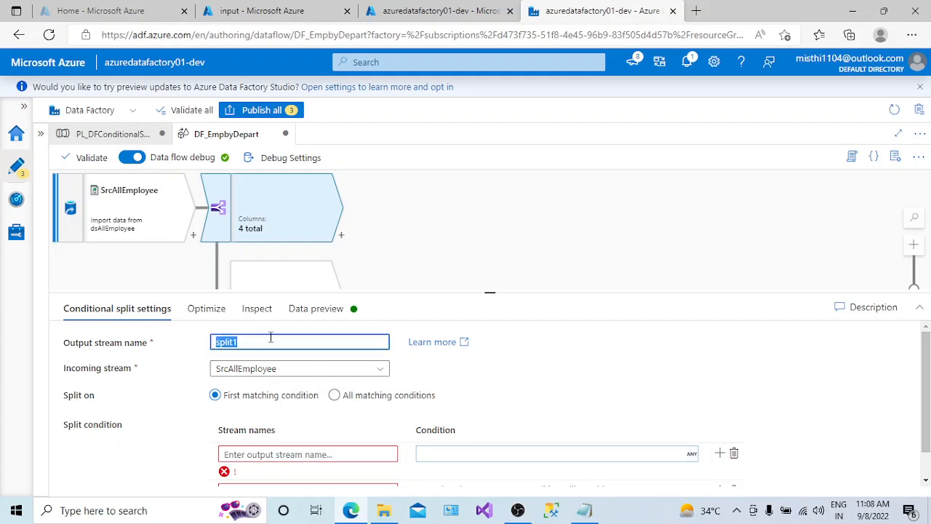
text(EmpByDepart)
click(297, 371)
click(282, 388)
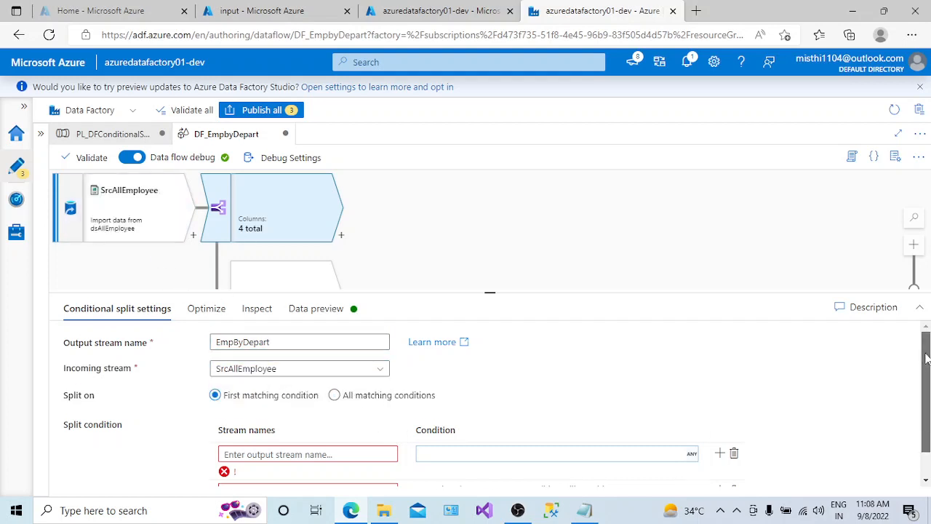
Set the conditional split to split on All matching conditions and dismiss the Adobe update notification.
scroll(401, 408, down, 1)
click(335, 364)
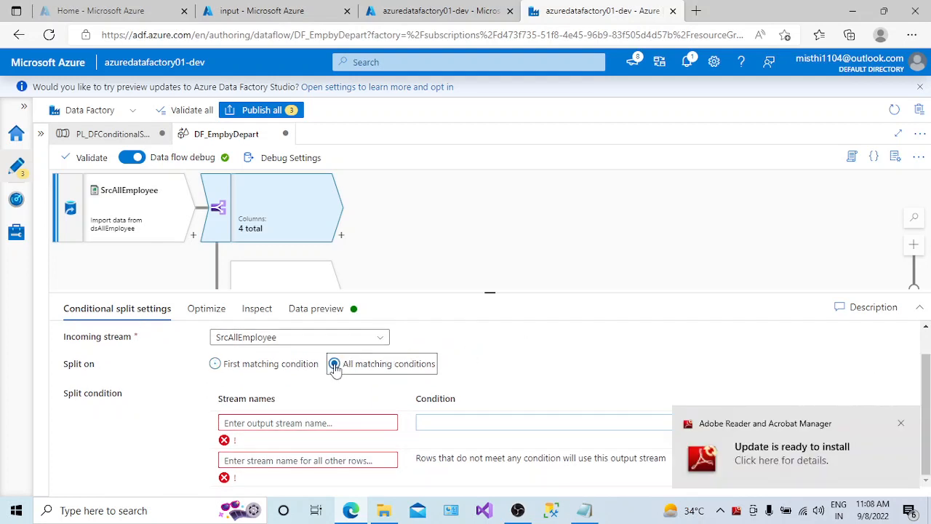
click(901, 423)
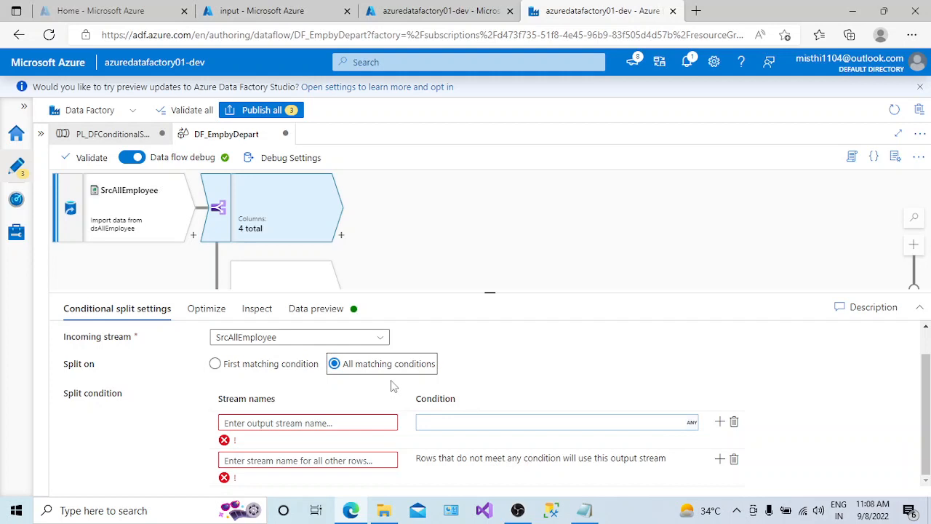
Name the first split condition's output stream ITEmployee.
click(303, 423)
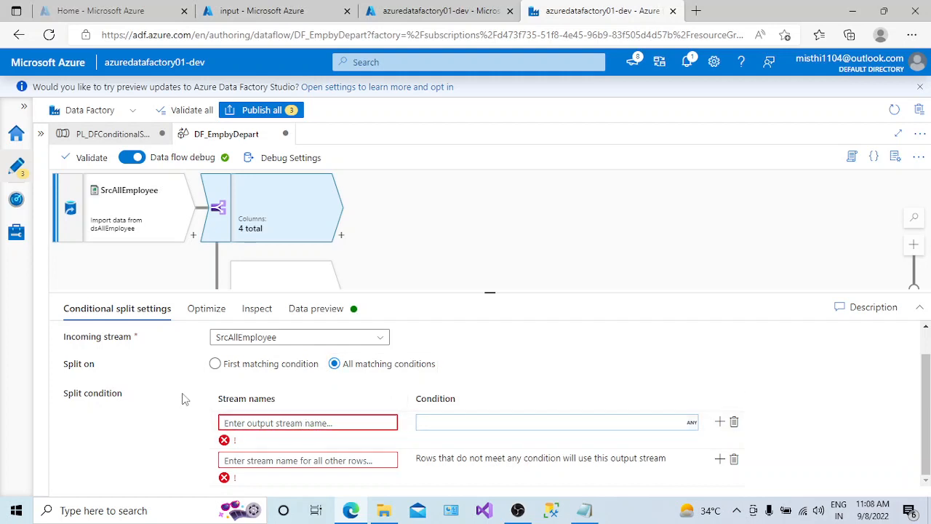
drag(89, 395, 756, 481)
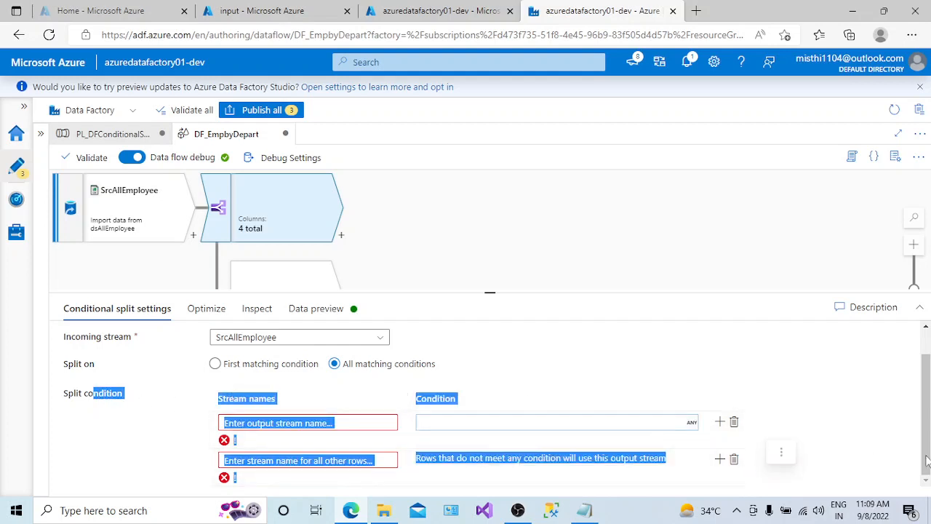
click(757, 408)
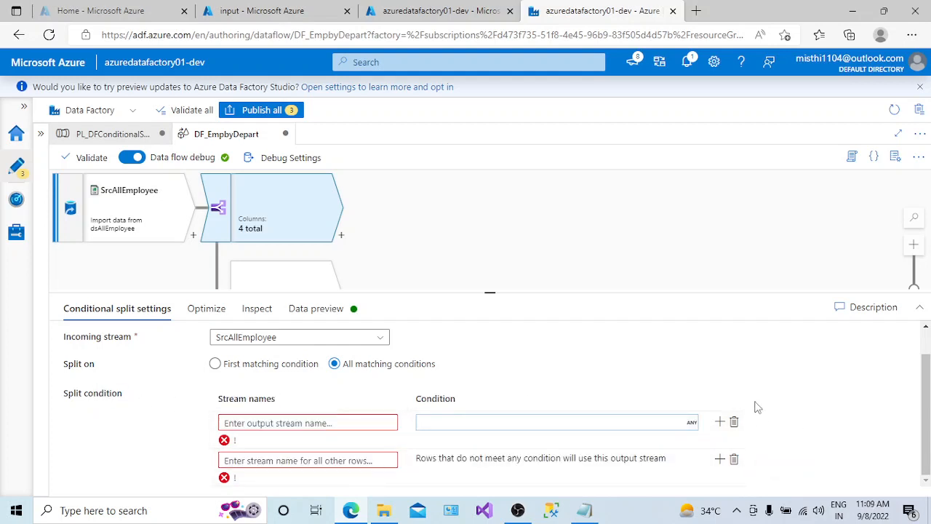
click(322, 421)
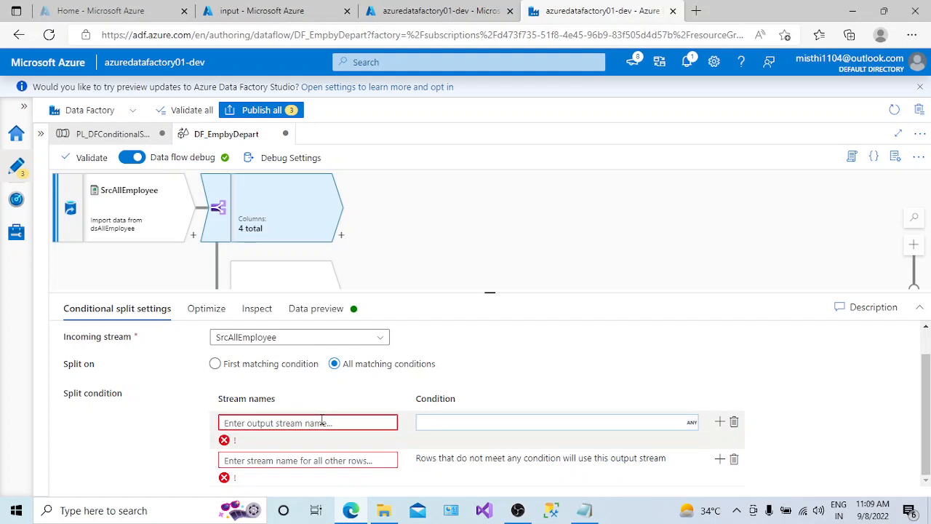
text(ITEmployee)
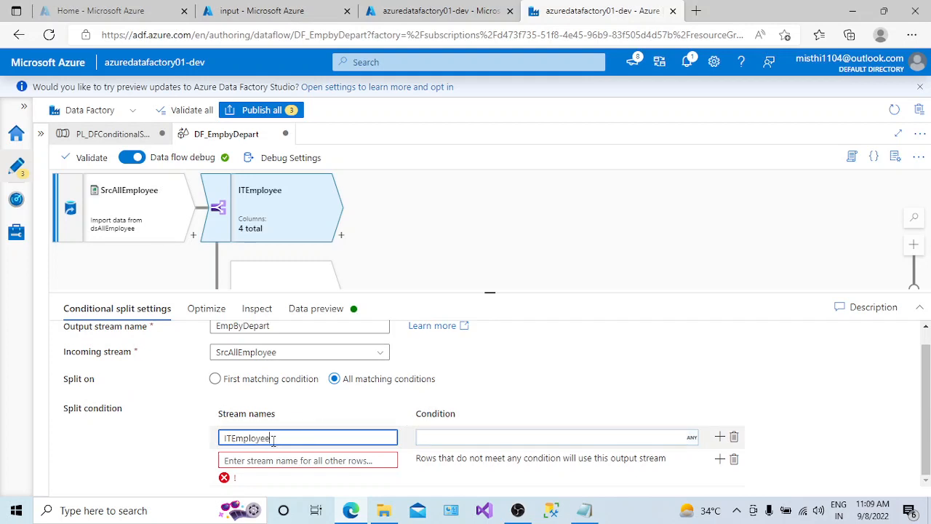
drag(278, 438, 223, 438)
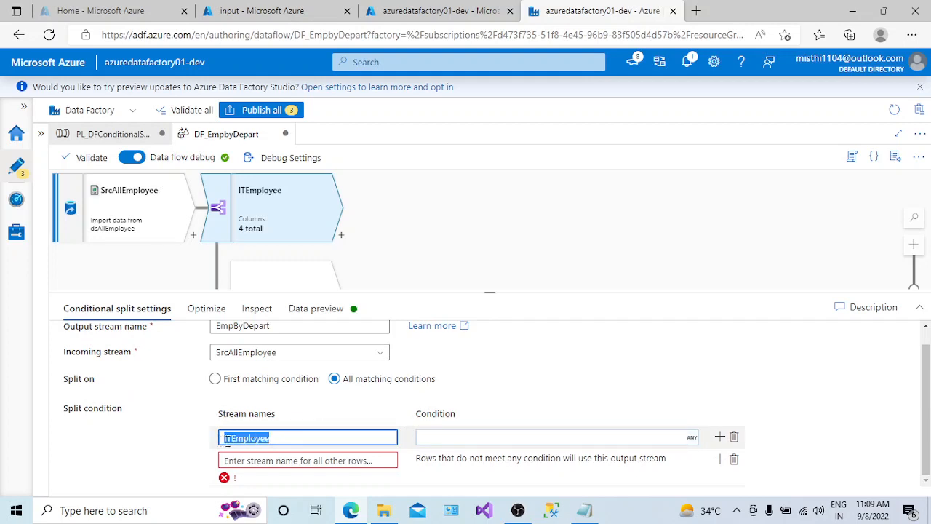
click(435, 437)
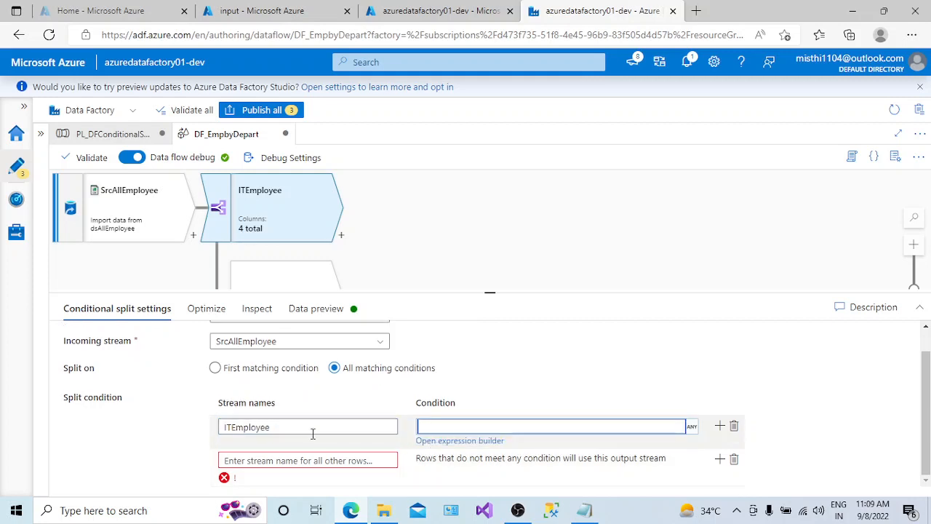
click(361, 426)
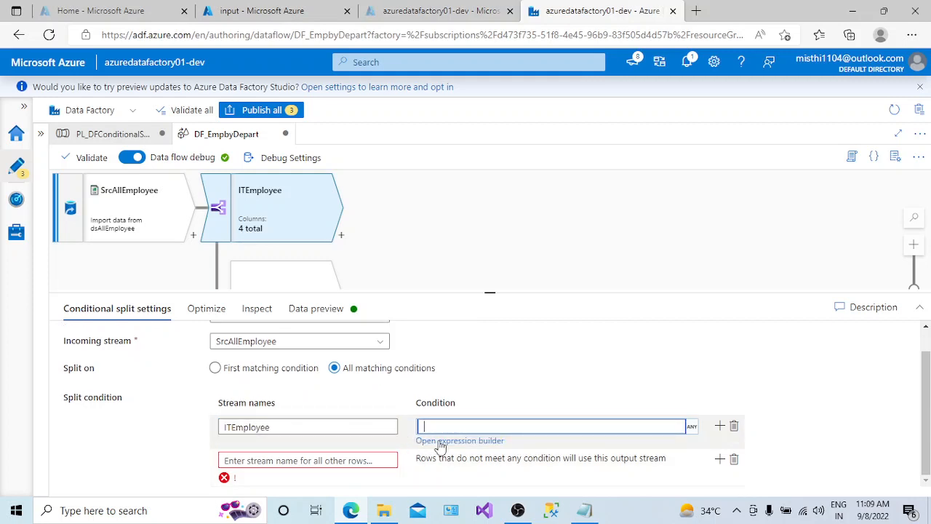
click(317, 459)
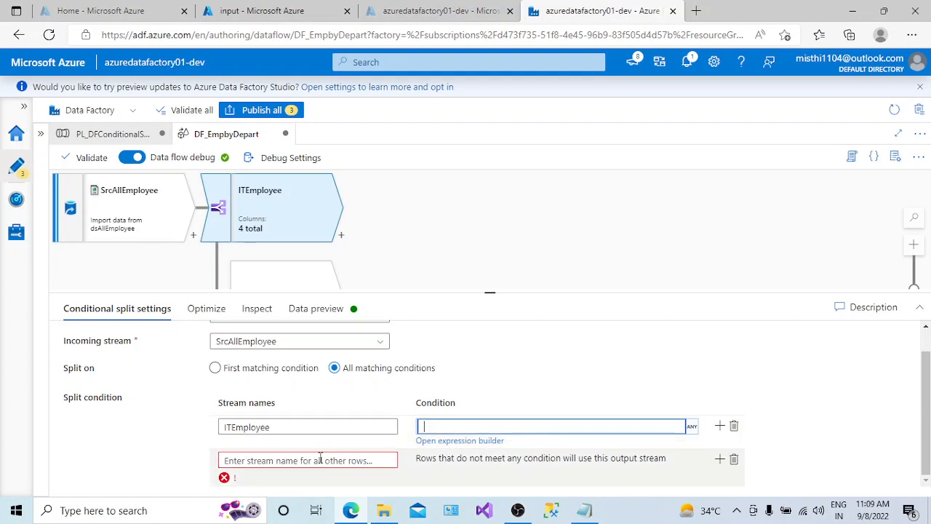
Add a second split condition below ITEmployee and name its output stream HREmployee.
click(719, 437)
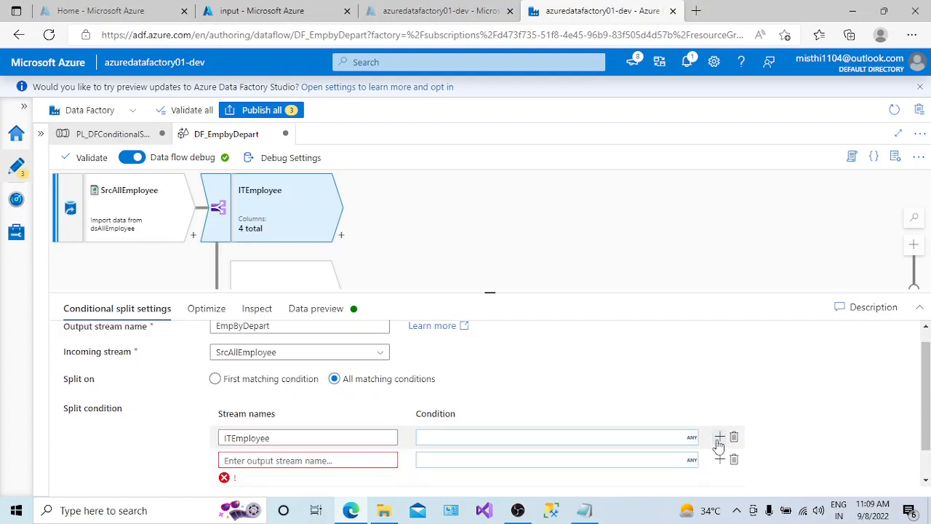
click(312, 460)
text(H)
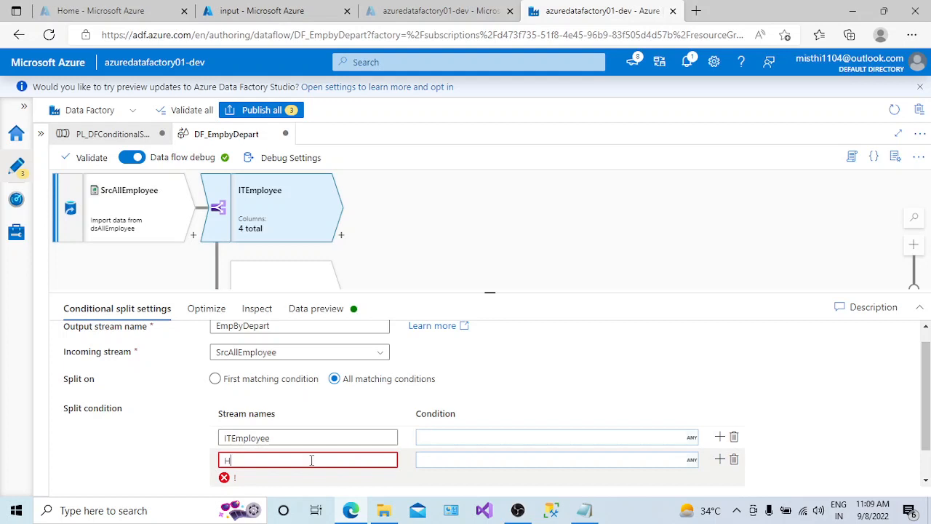
text(REmployee)
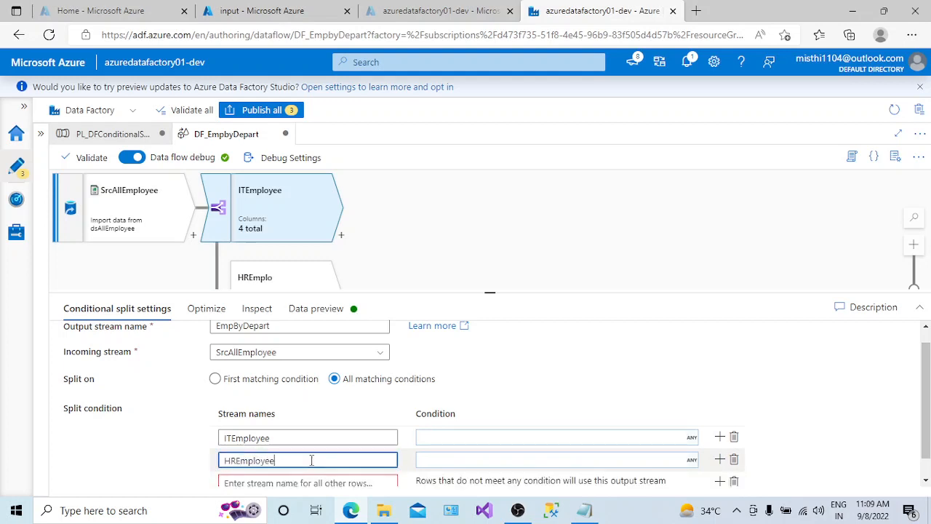
click(452, 459)
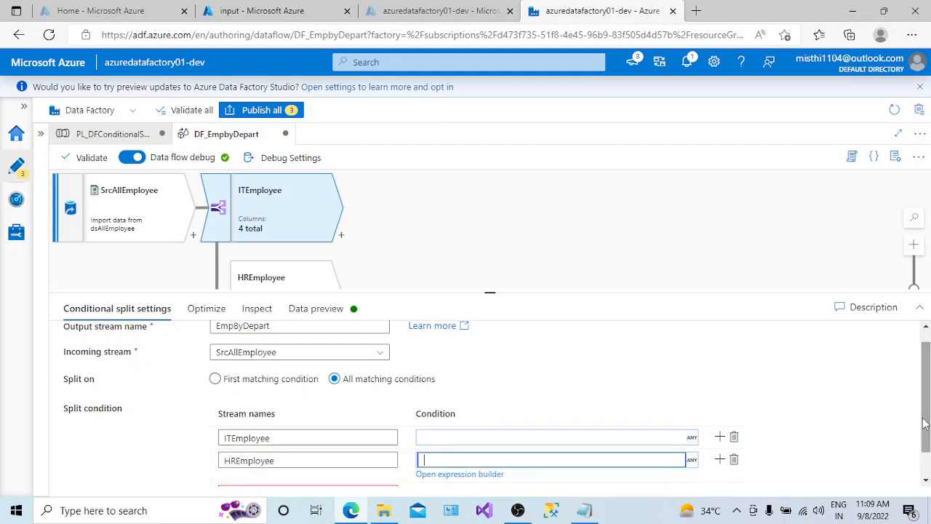
Add a third split condition below HREmployee and name its output stream FinanceEmployee.
scroll(655, 452, down, 1)
click(720, 437)
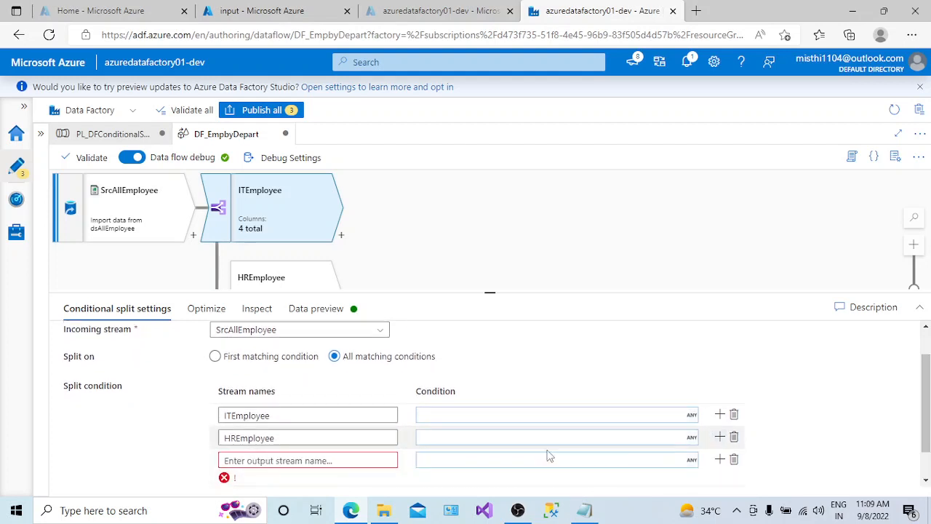
click(320, 461)
text(Fina)
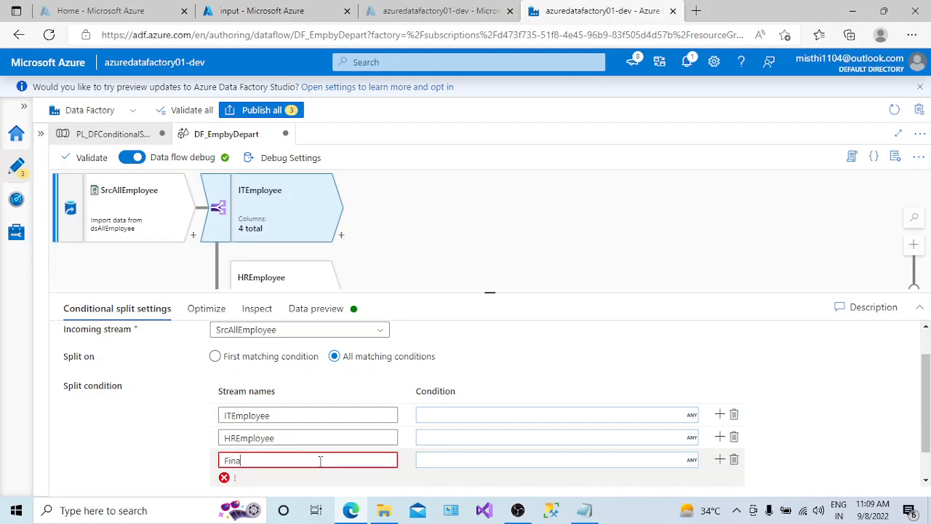
text(nceEmployee)
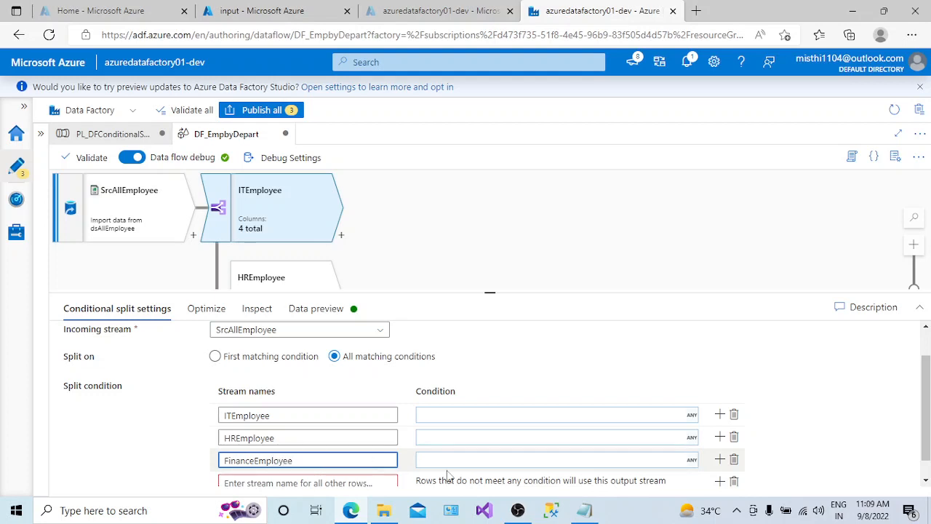
click(449, 460)
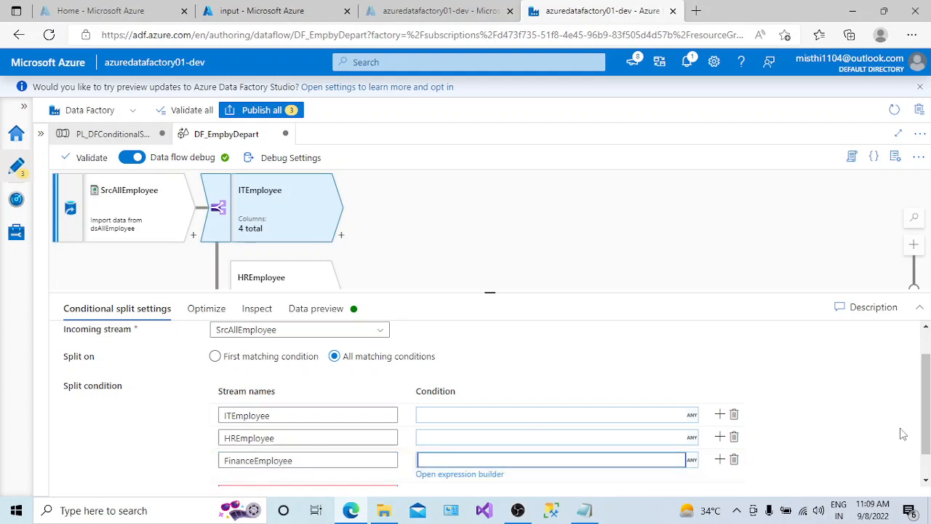
Name the output stream for rows that do not meet any condition RemainingEmployee.
scroll(928, 457, down, 1)
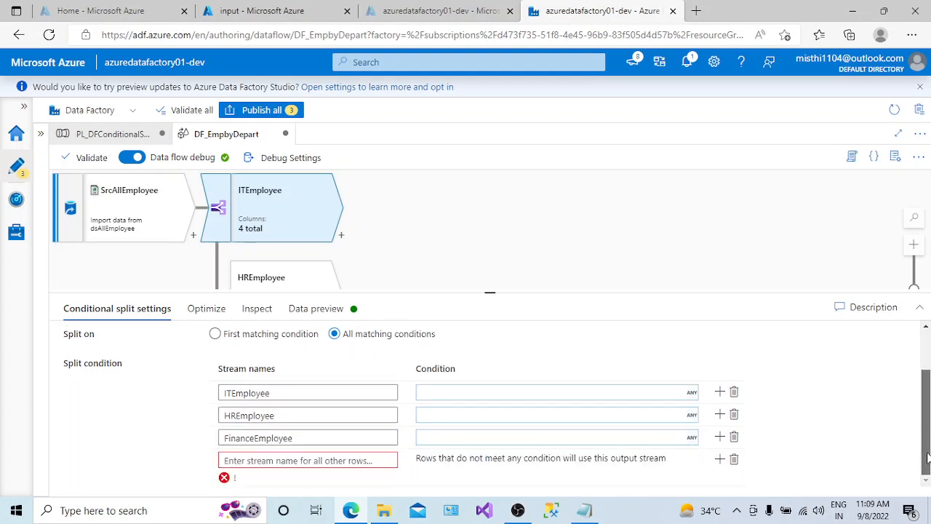
click(312, 461)
drag(432, 462, 651, 472)
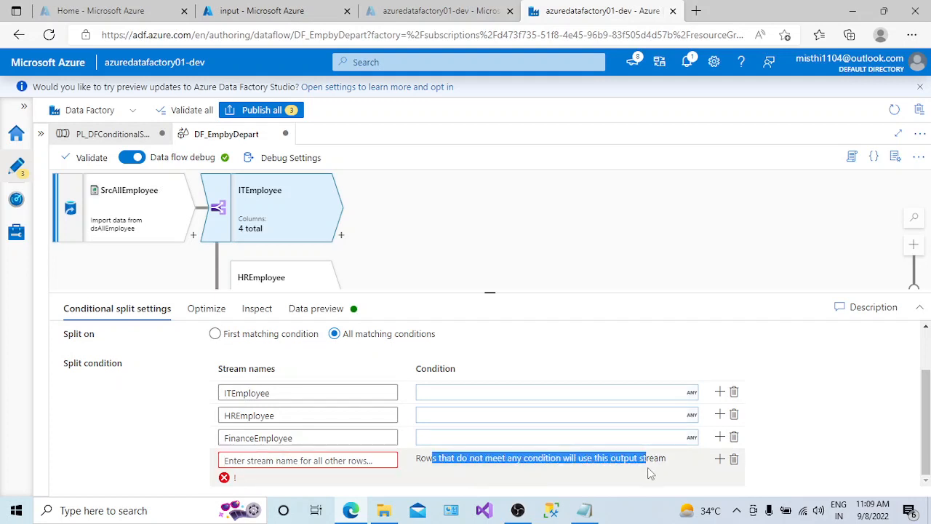
click(314, 460)
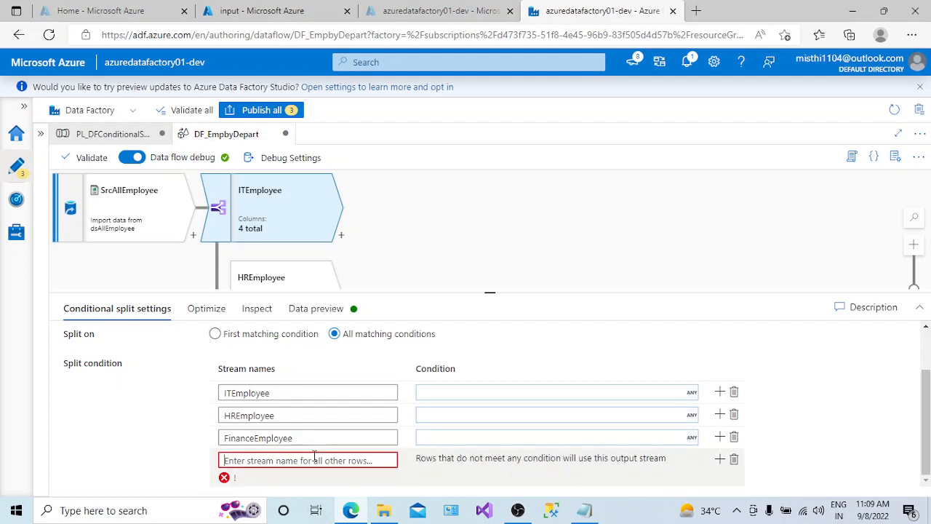
text(RemainingEmpl)
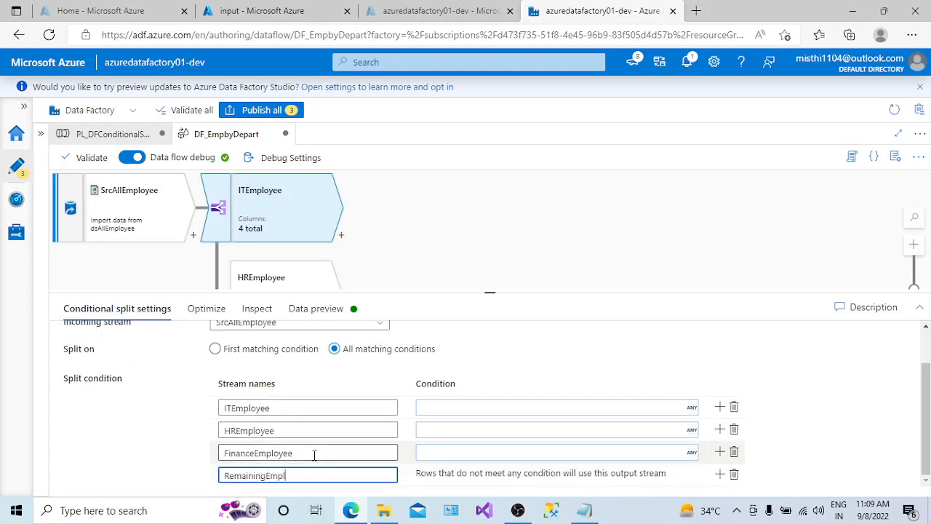
text(oyee)
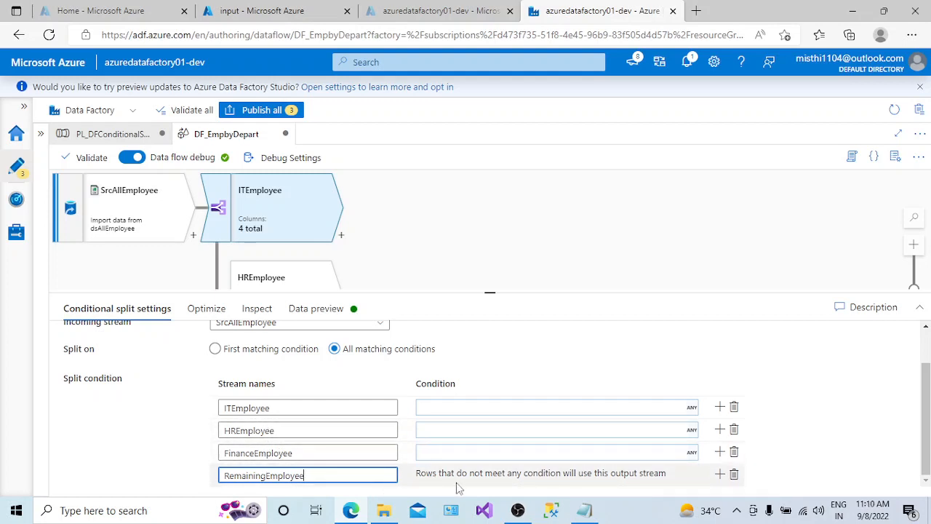
Open the expression builder for the ITEmployee condition and look through the available input columns.
click(484, 405)
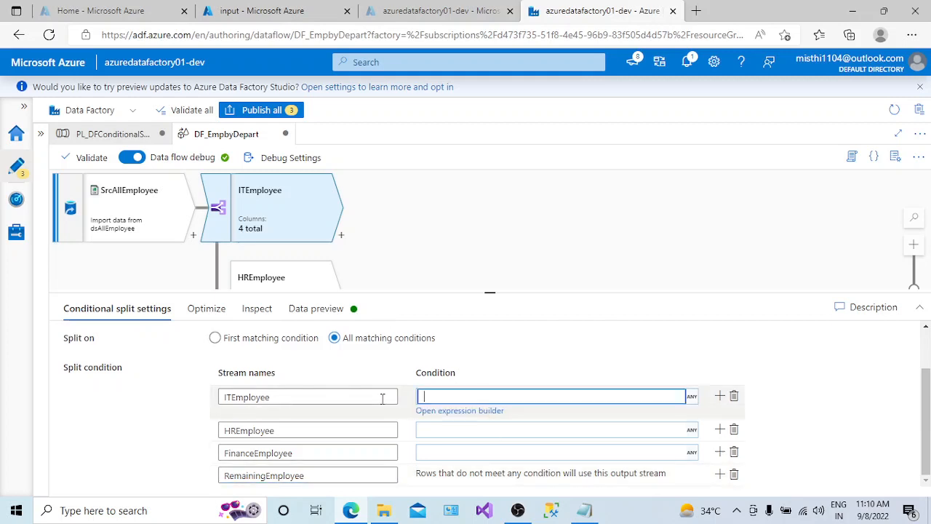
click(449, 411)
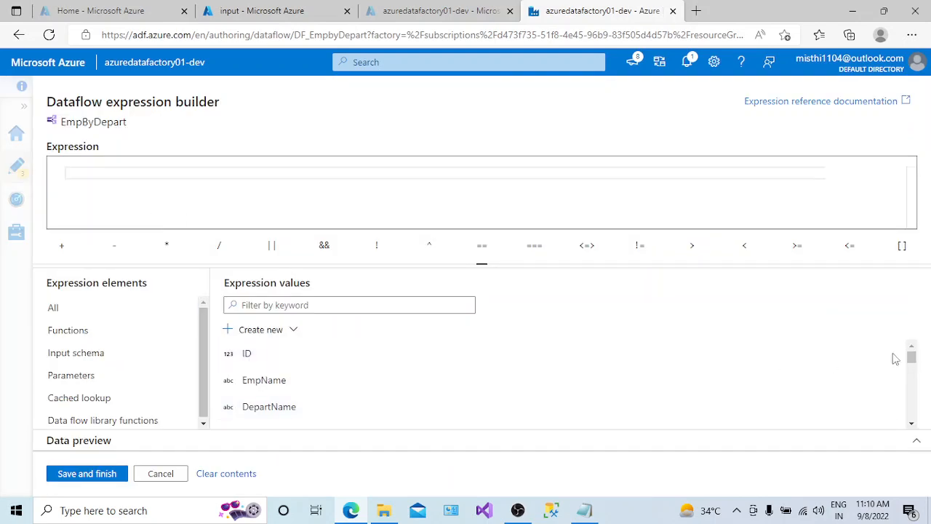
drag(914, 362, 914, 362)
click(914, 425)
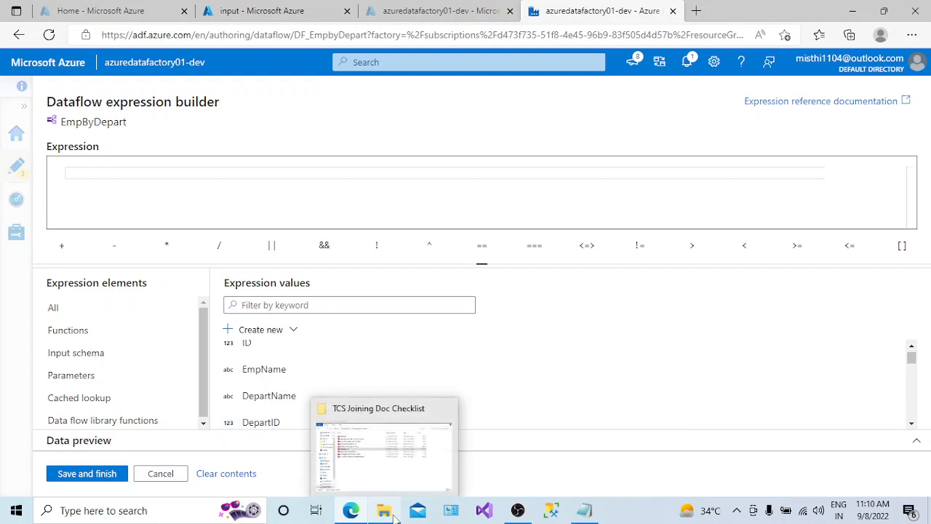
Look up the IT department's DepartID in the contents of EmpData.csv in the input container, and return to the expression builder.
click(233, 21)
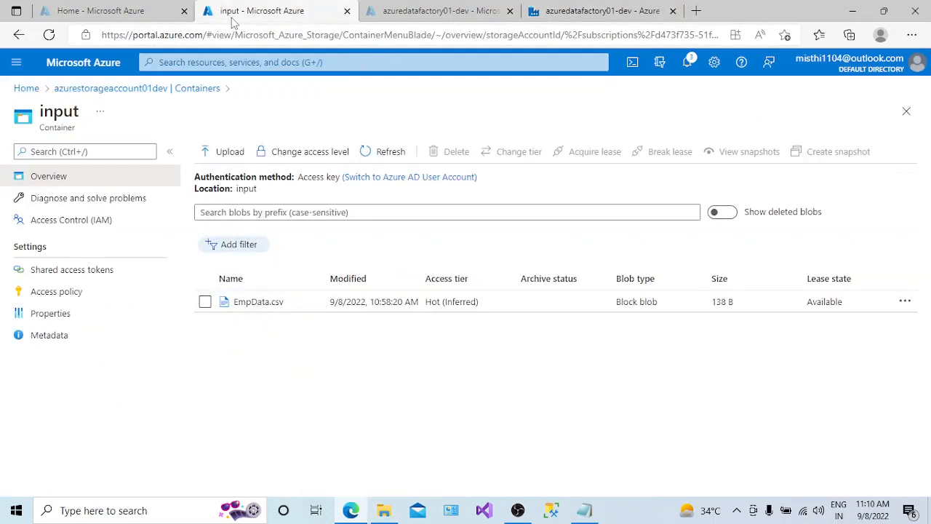
click(270, 302)
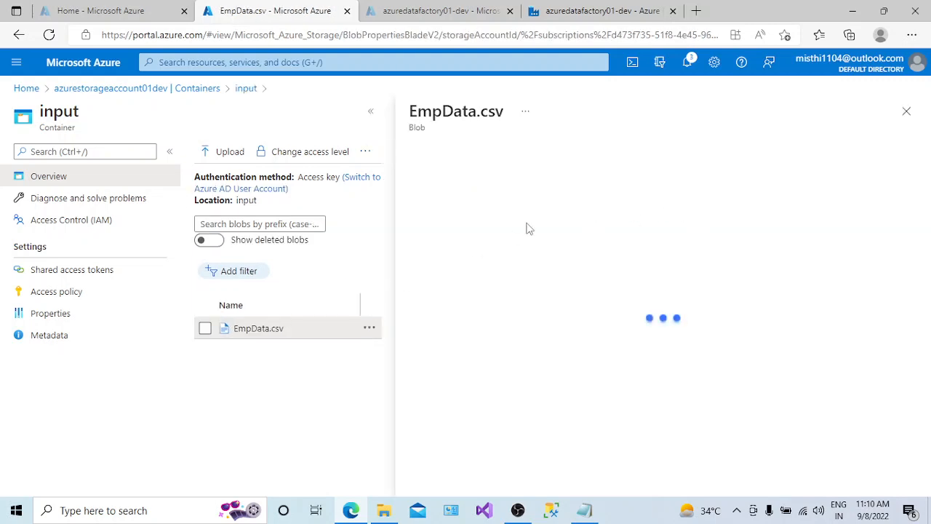
click(593, 183)
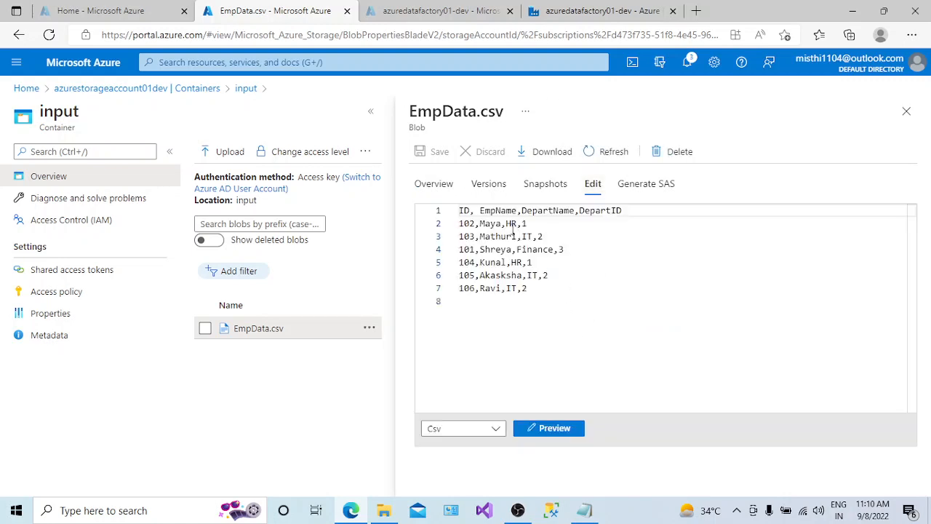
double_click(526, 236)
double_click(538, 237)
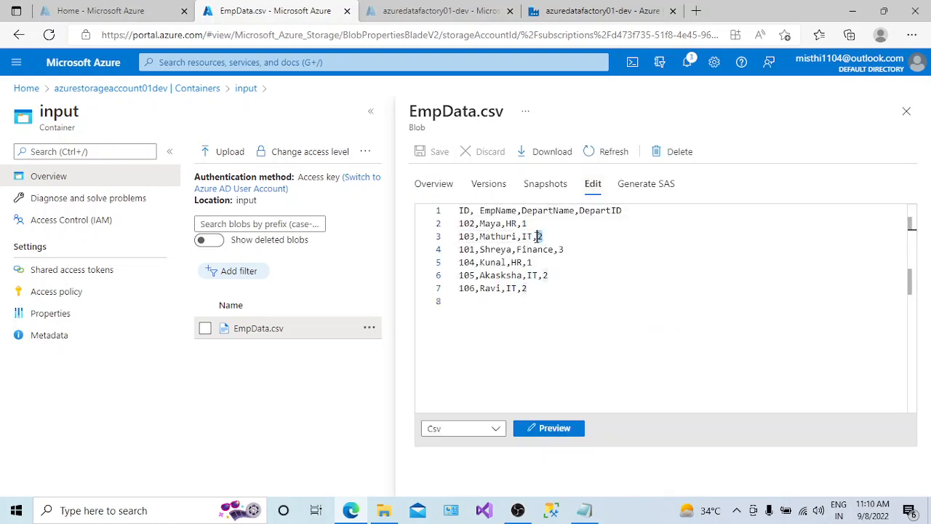
click(589, 11)
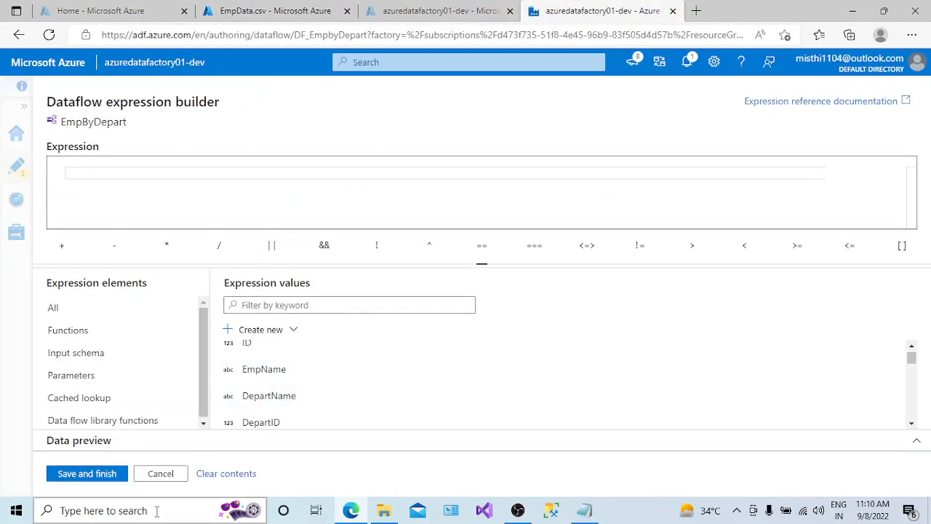
Reopen the expression builder for the ITEmployee condition and insert the equals function into the expression.
click(161, 474)
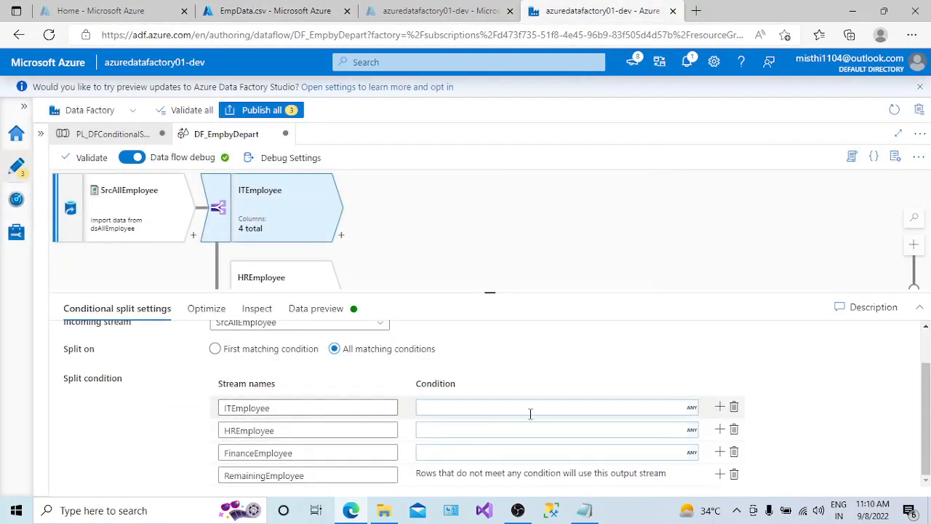
click(650, 409)
click(475, 412)
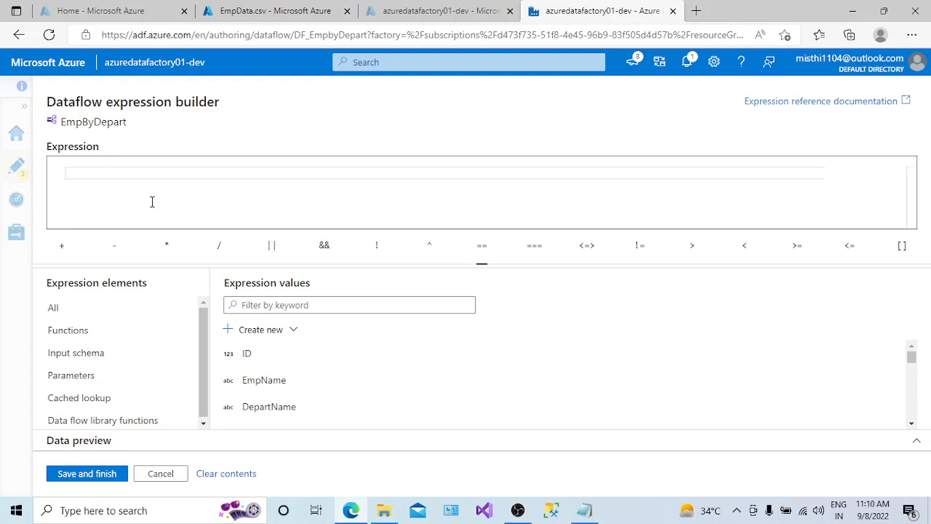
click(122, 330)
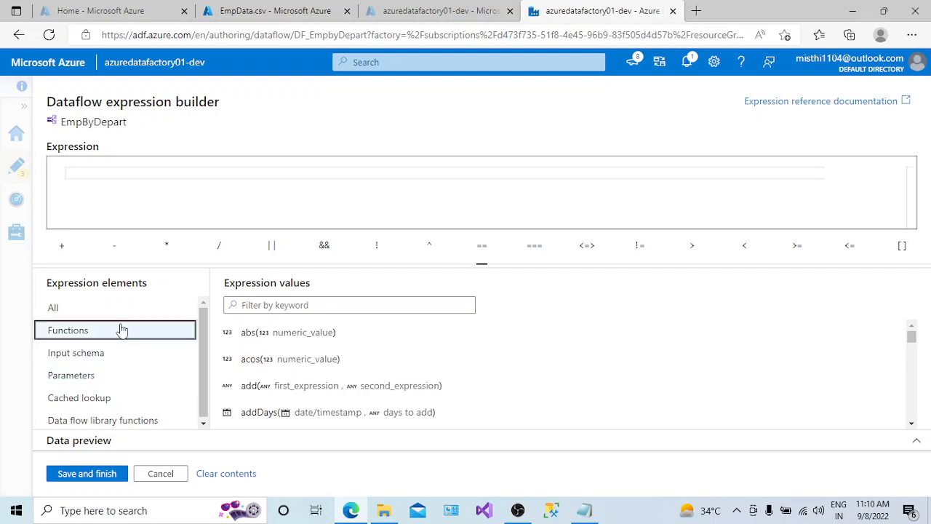
click(245, 305)
text(equals)
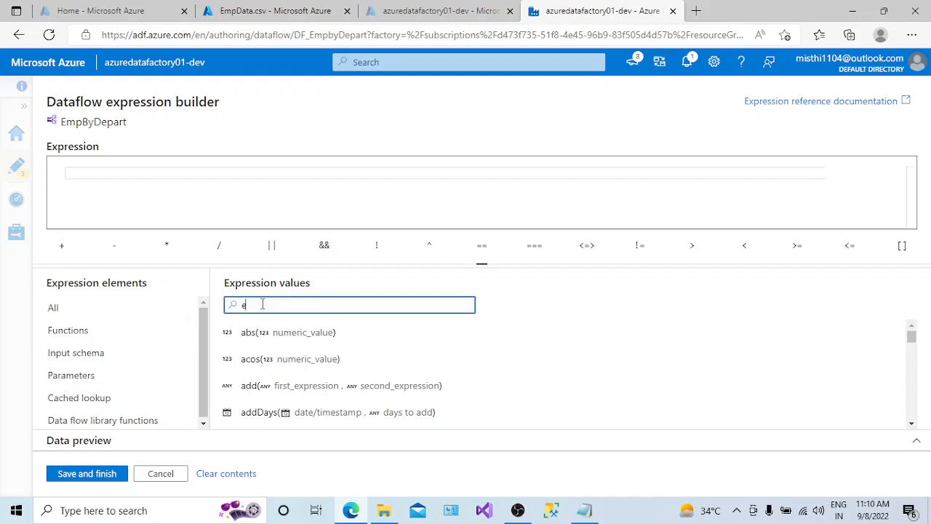
mouse_move(259, 335)
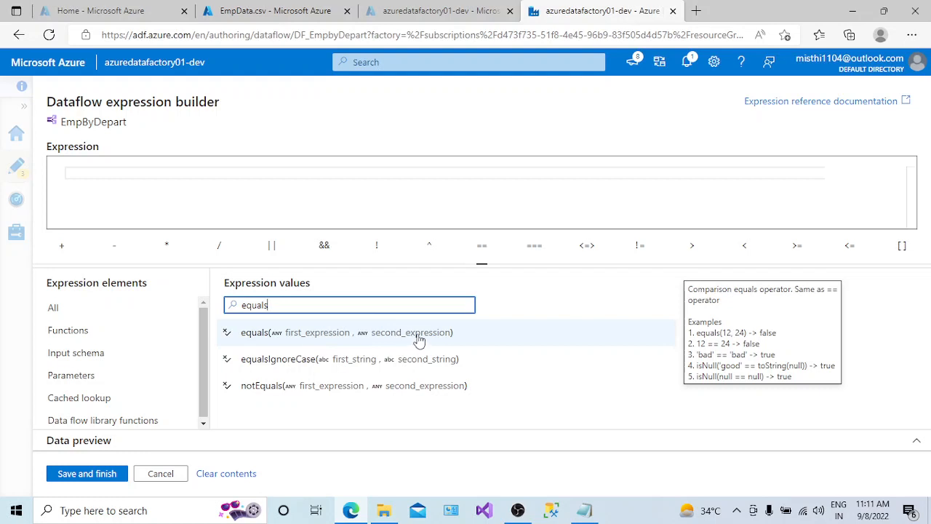
click(277, 343)
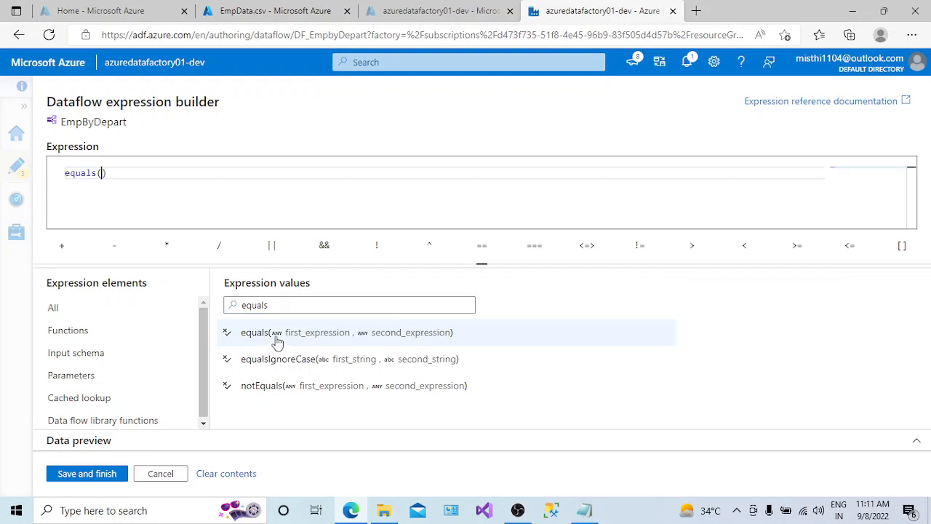
Complete the ITEmployee expression as equals(DepartID,2), check the ID against EmpData.csv, and save the condition.
click(93, 309)
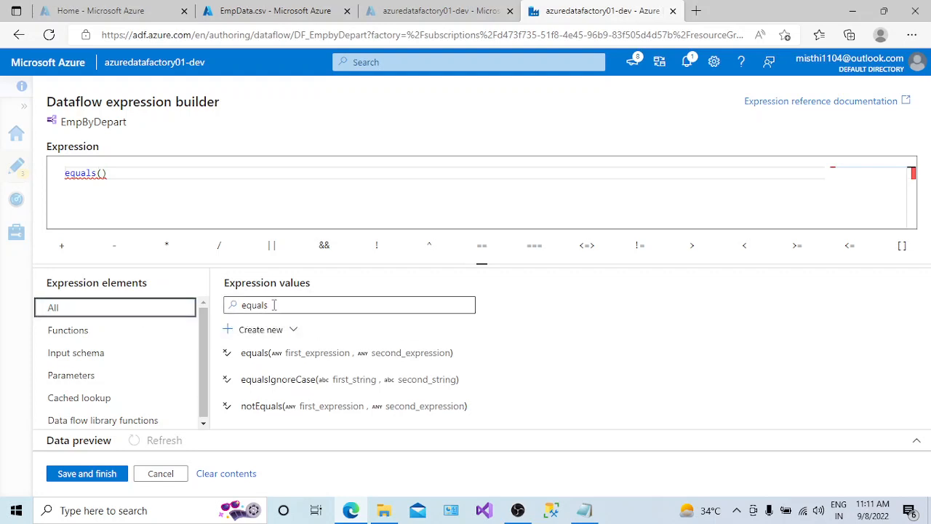
double_click(237, 303)
key(BackSpace)
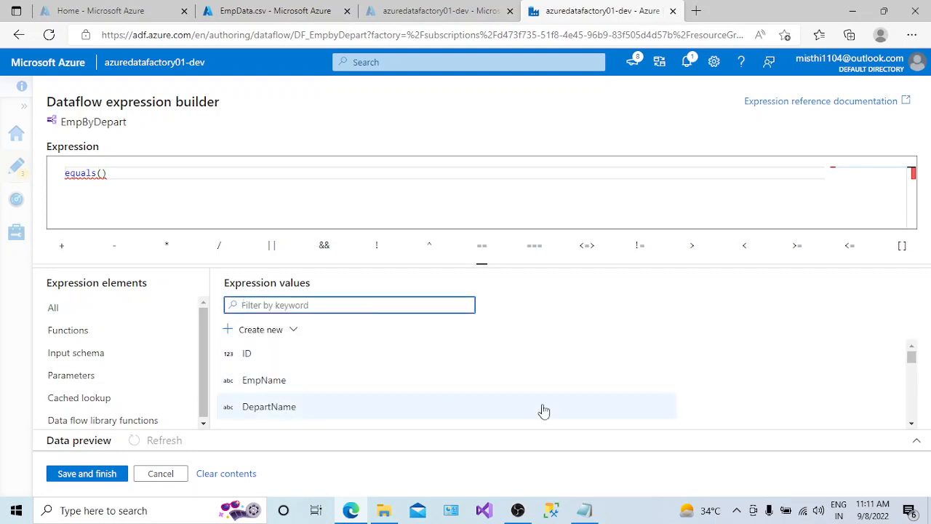
click(914, 427)
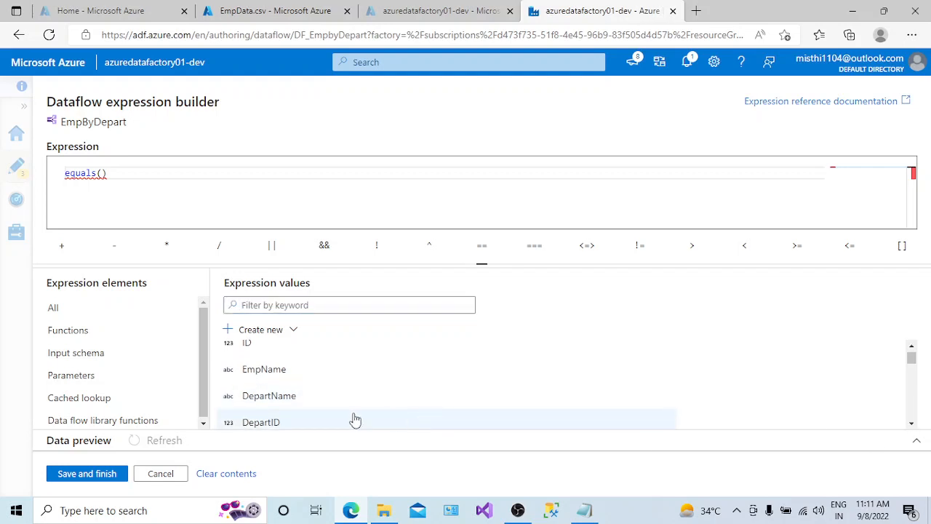
click(312, 422)
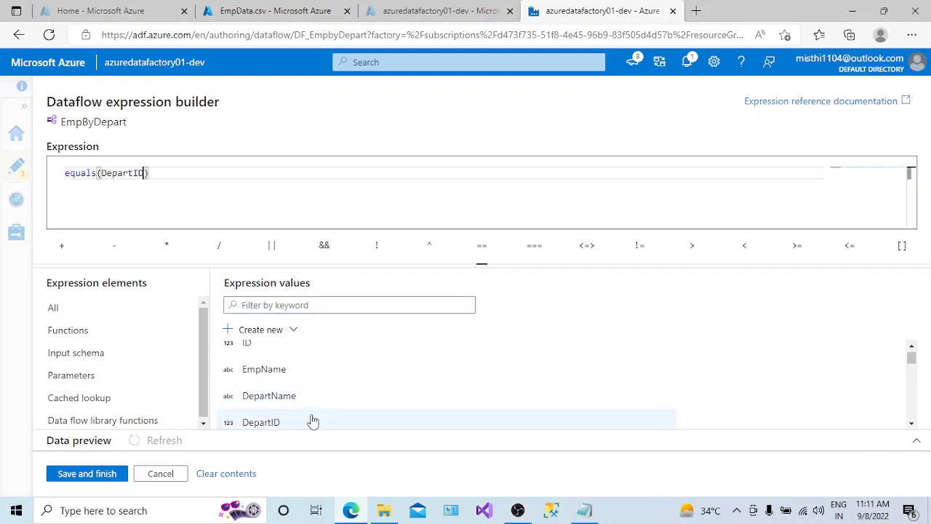
text(,)
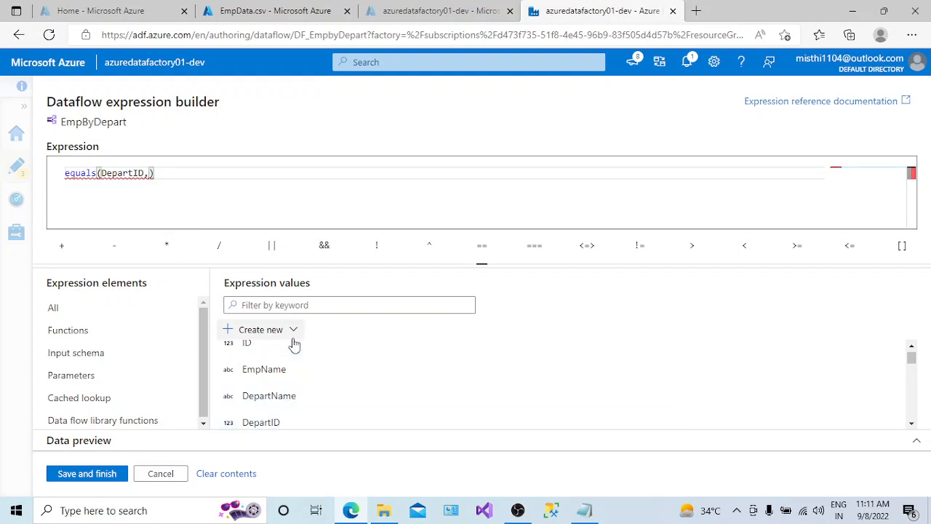
text(2)
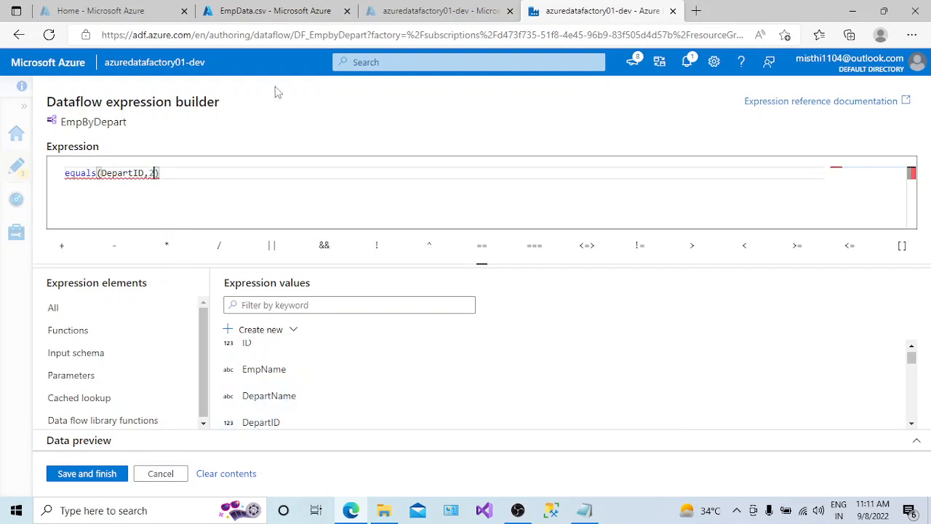
click(269, 11)
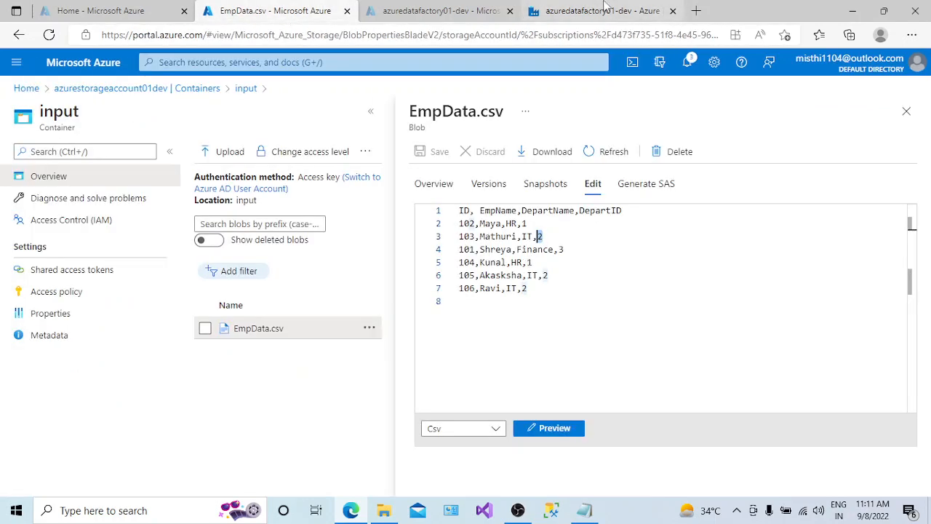
click(604, 11)
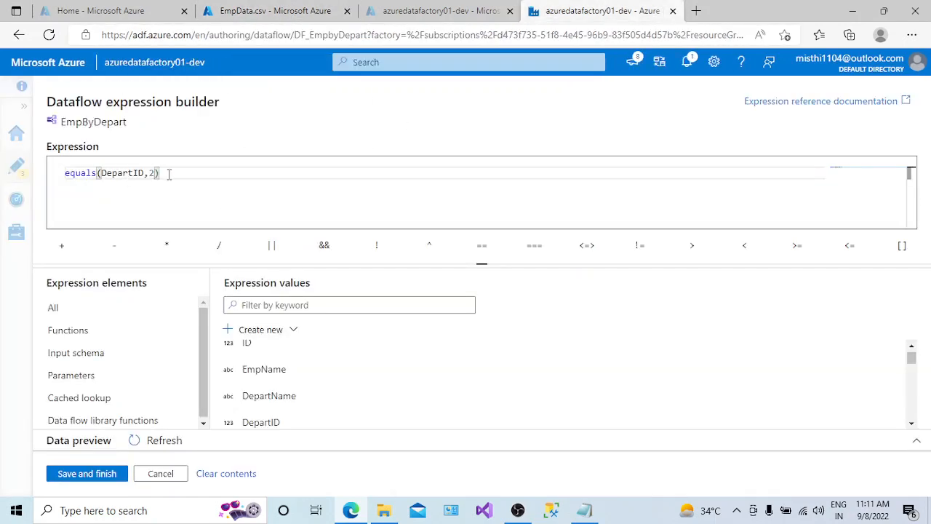
click(106, 477)
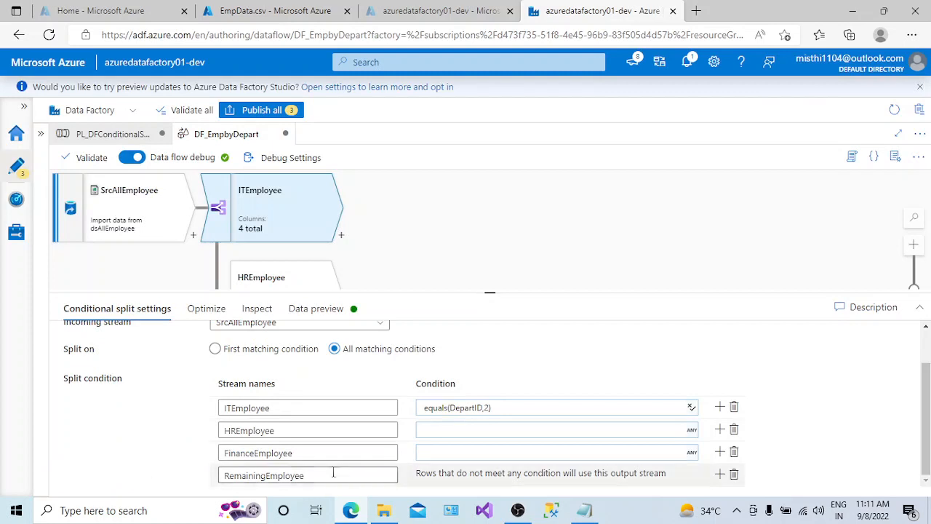
Open the expression builder for the HREmployee condition and insert the equals function.
click(437, 430)
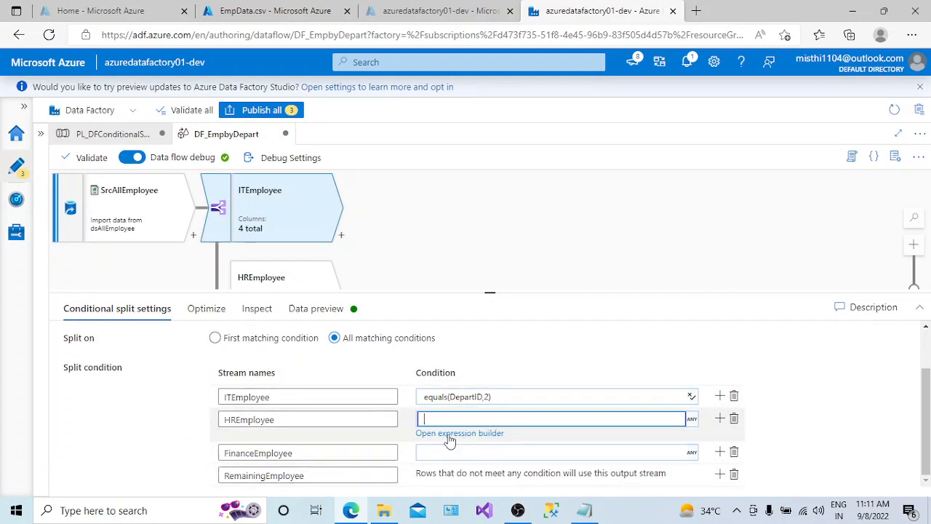
click(461, 435)
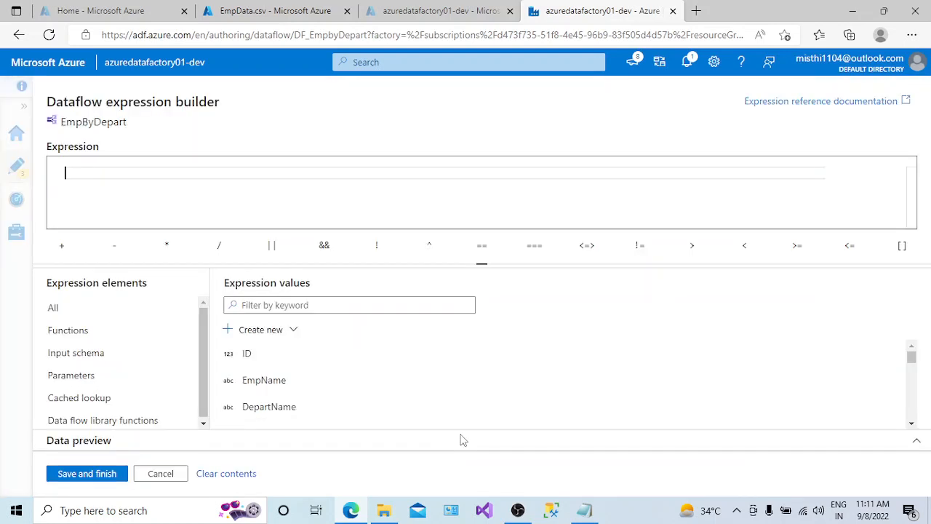
click(119, 337)
click(265, 306)
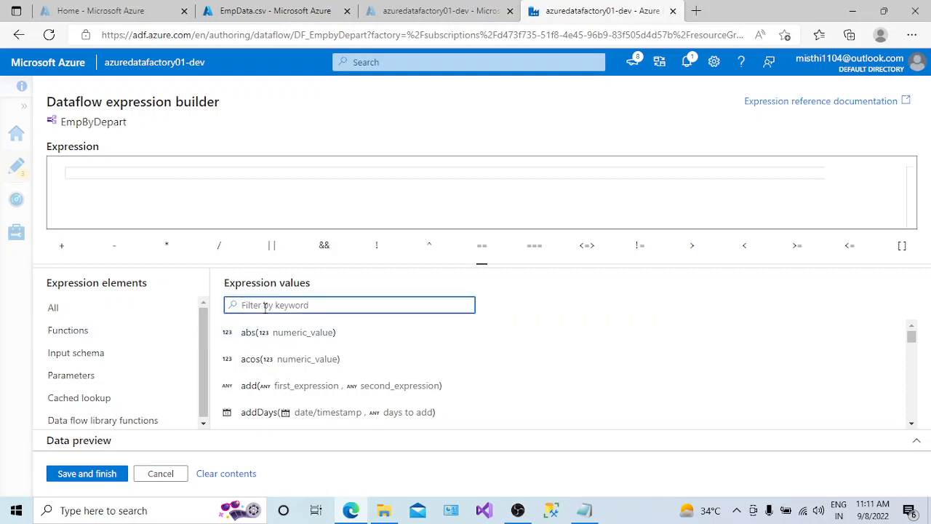
text(equals)
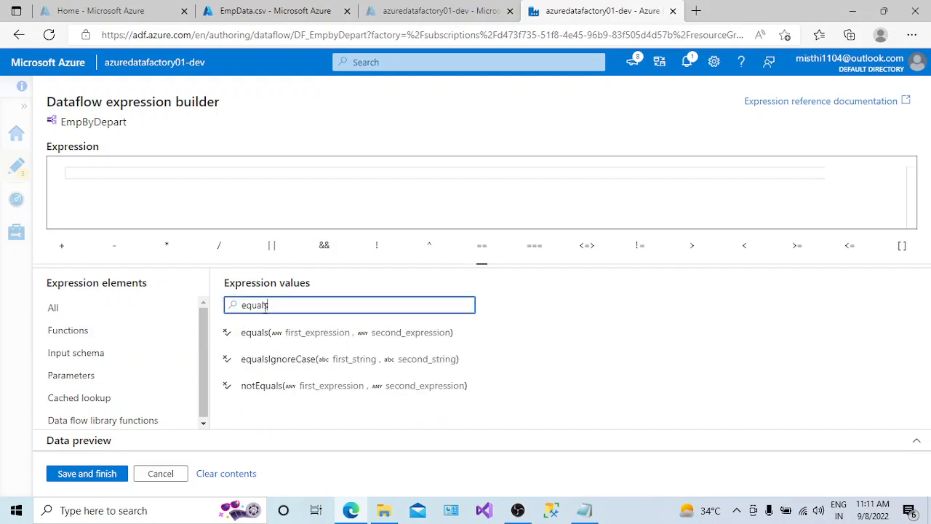
click(264, 333)
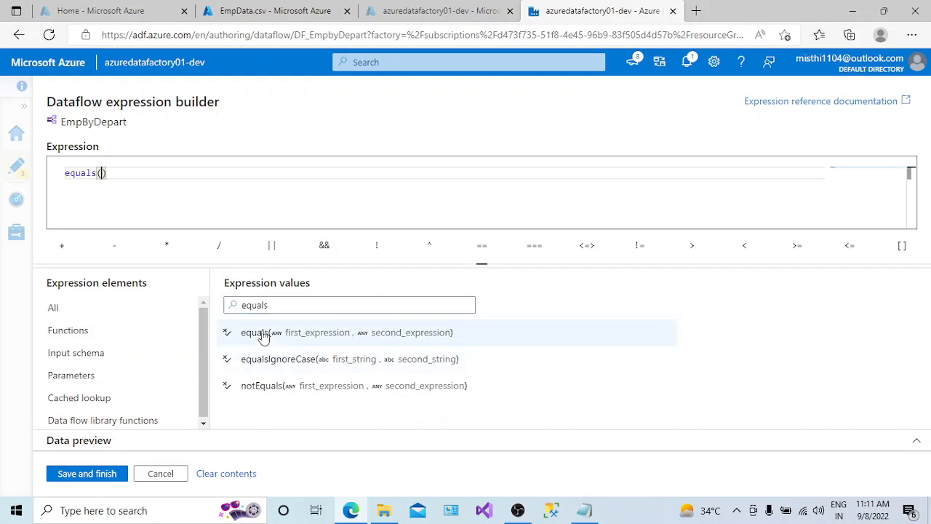
Complete the HREmployee expression as equals(DepartID,1), checking HR's ID in EmpData.csv, and save the condition.
click(85, 309)
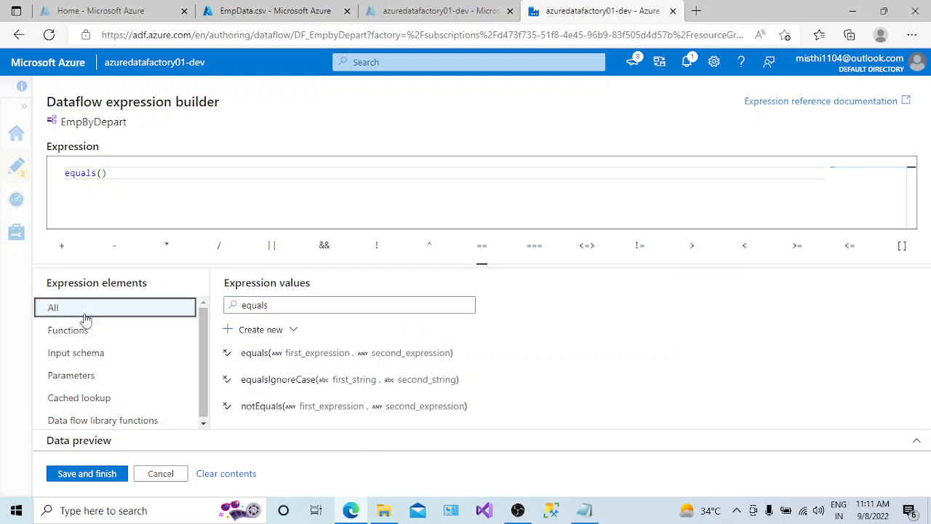
double_click(241, 305)
key(BackSpace)
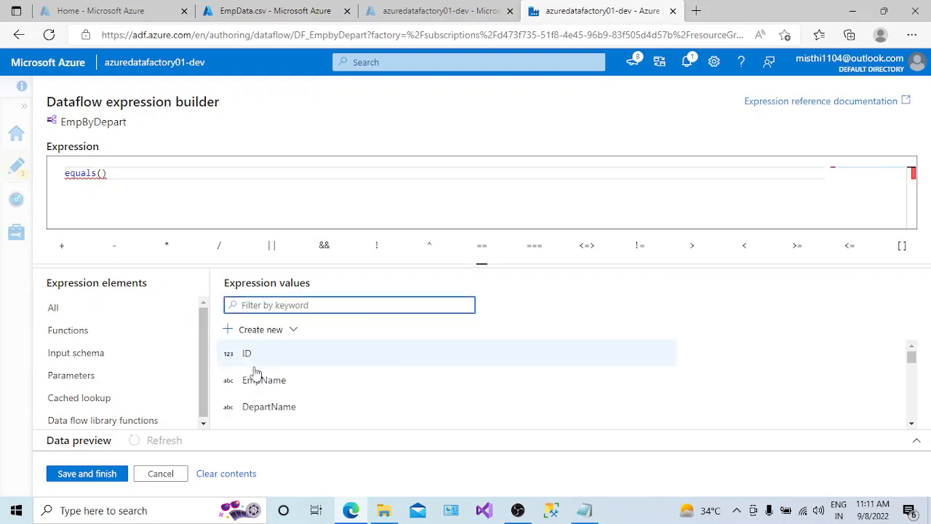
click(912, 422)
click(300, 412)
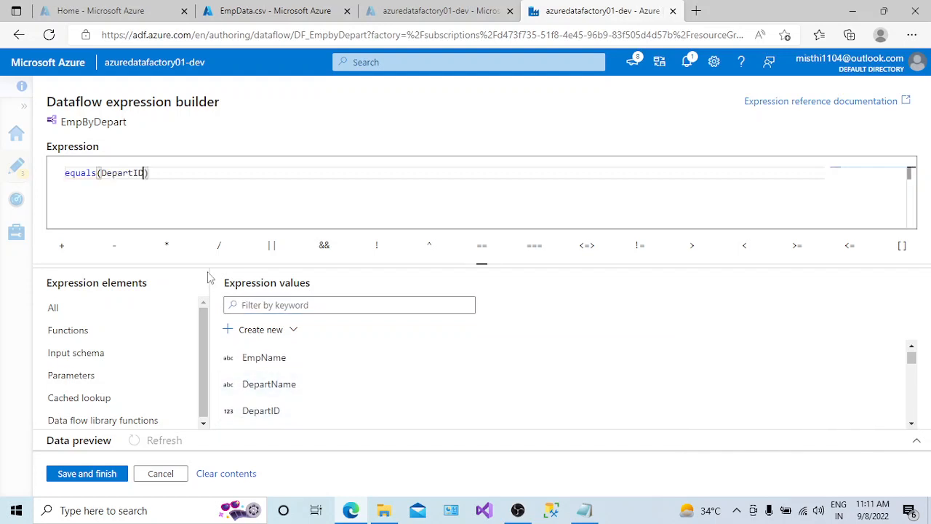
text(,)
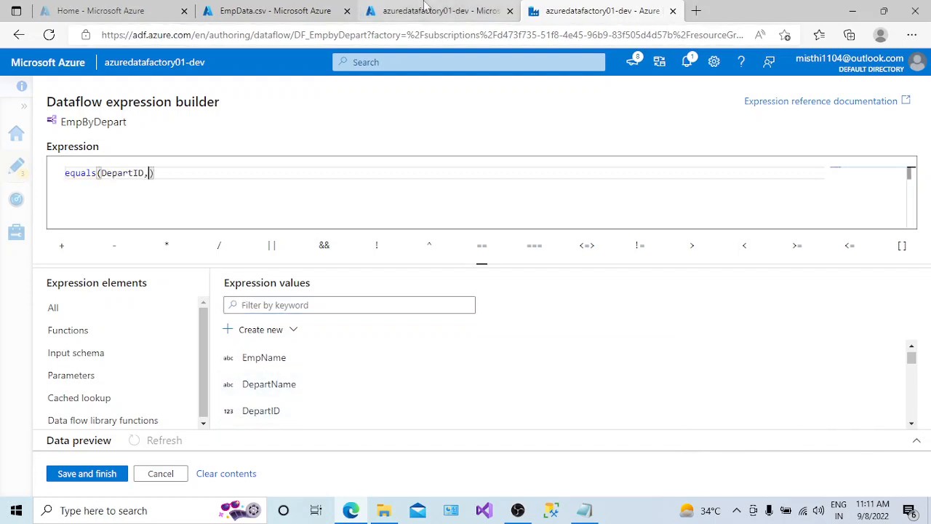
click(281, 10)
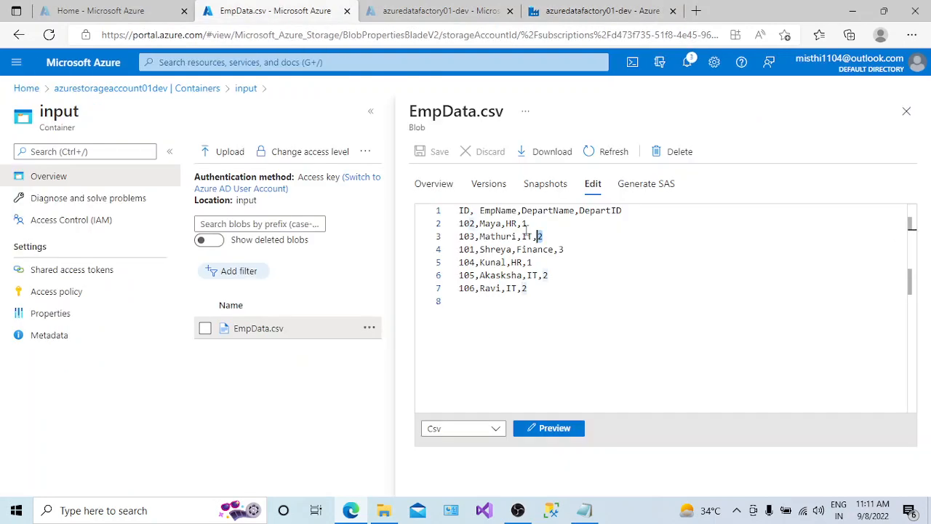
click(593, 12)
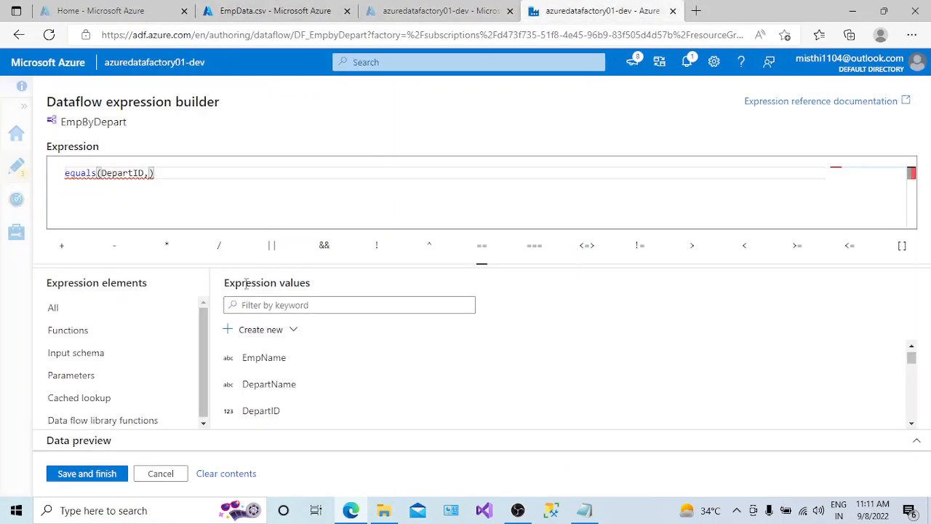
text(1)
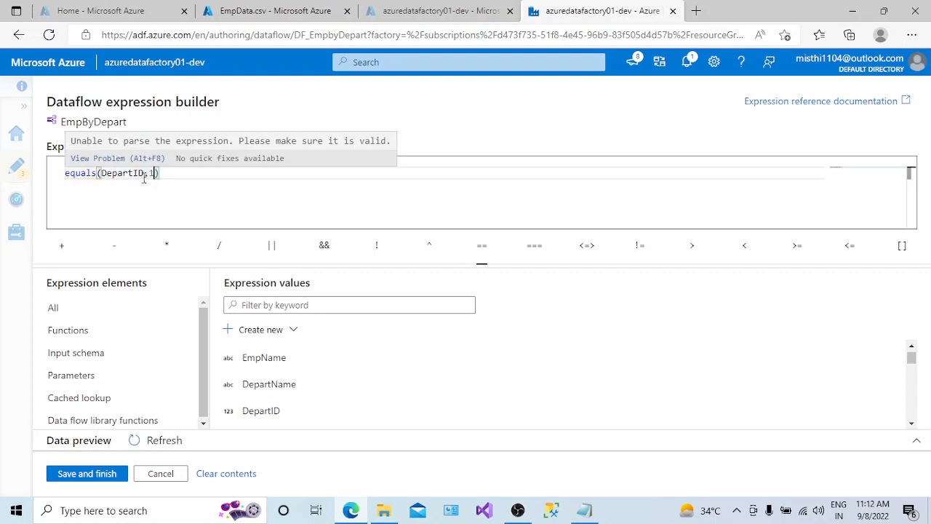
click(102, 476)
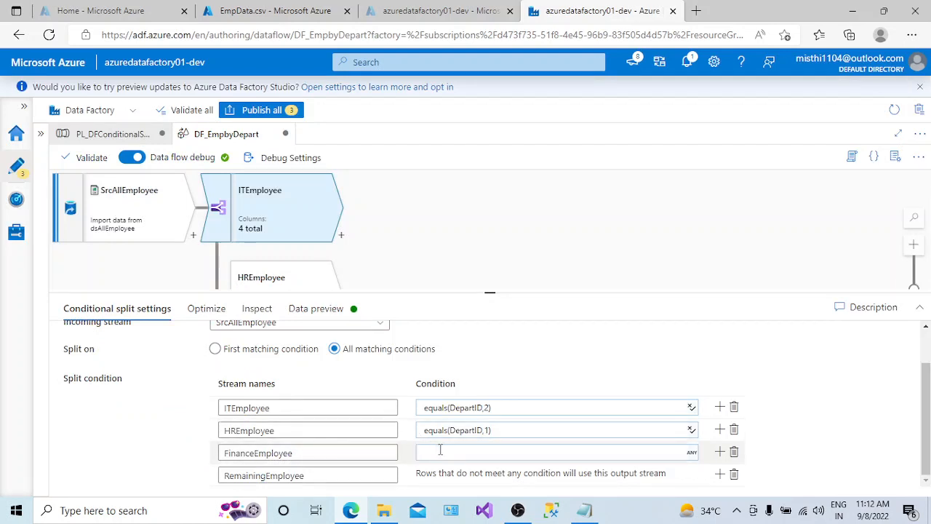
Check the Finance department's ID in EmpData.csv, and insert the equals function in the expression builder for the FinanceEmployee condition.
click(270, 10)
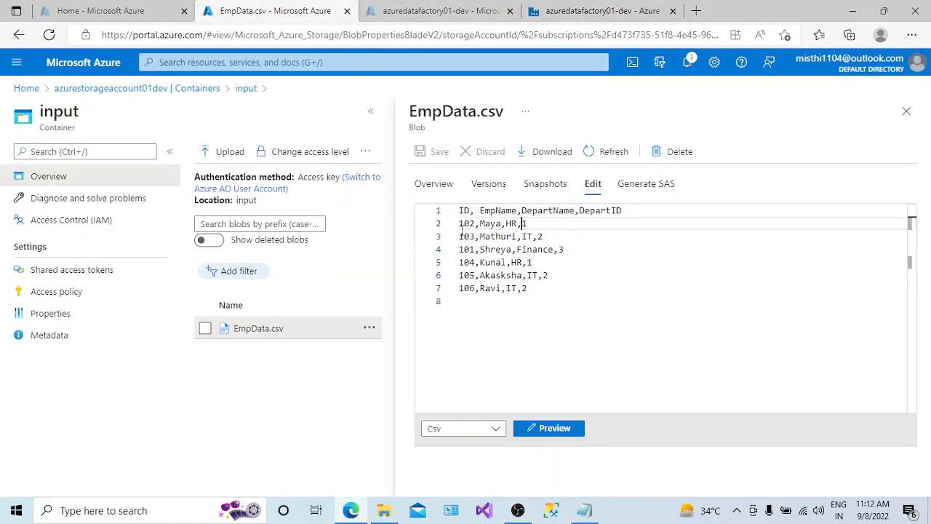
click(570, 10)
click(473, 445)
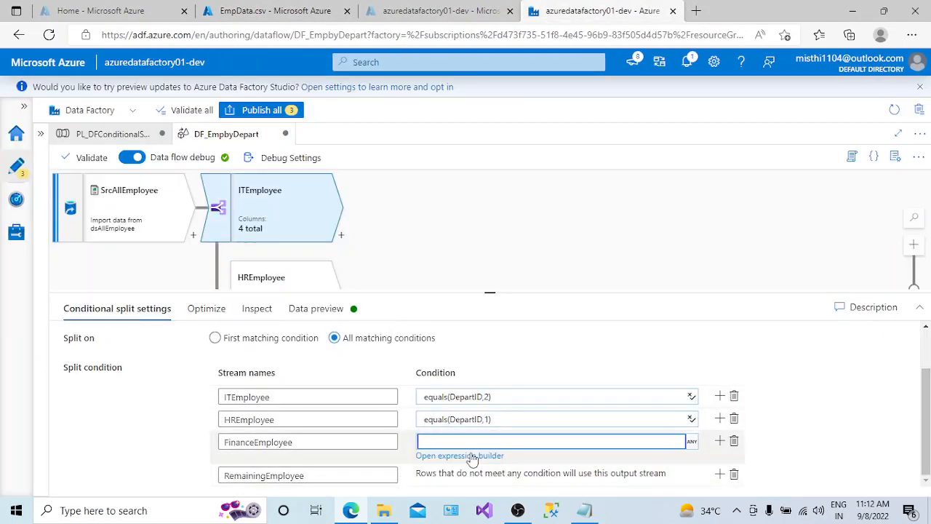
click(466, 456)
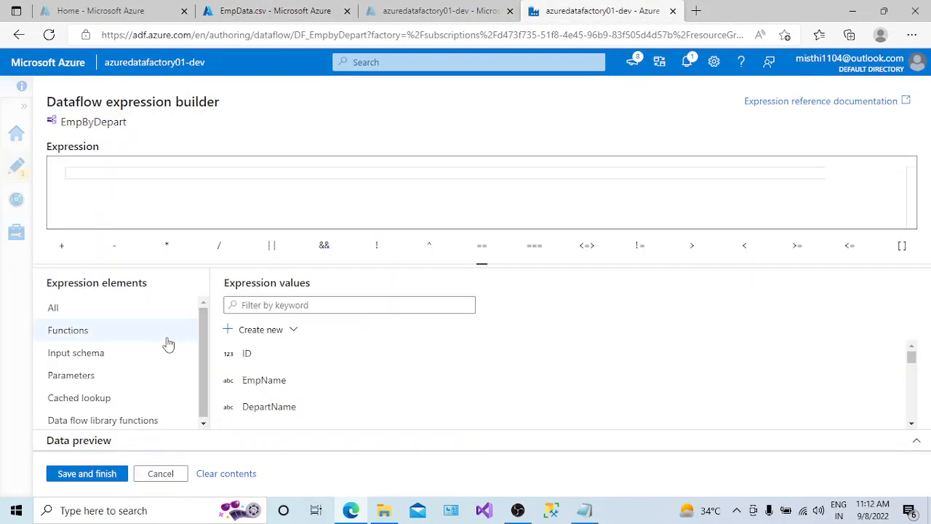
click(265, 305)
text(e)
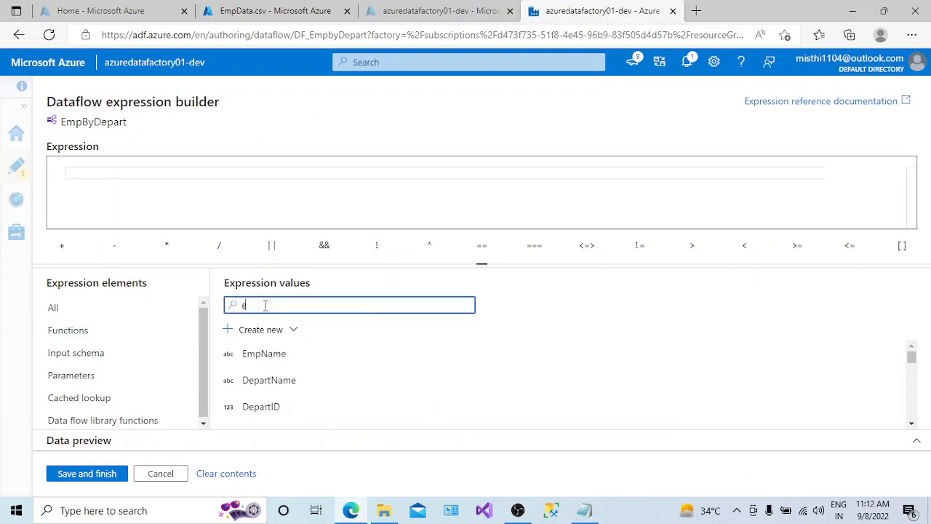
text(quals)
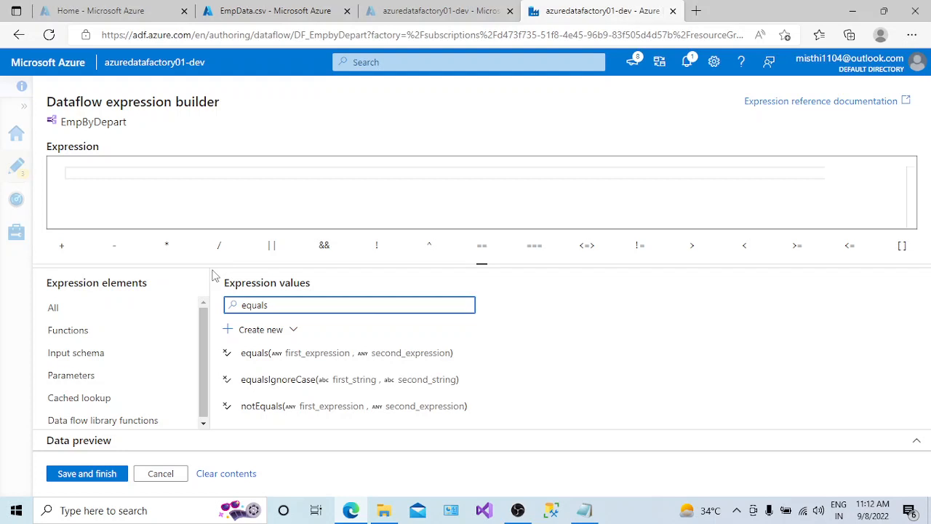
click(264, 353)
Complete the FinanceEmployee expression as equals(DepartID,3) and save the condition.
drag(280, 305, 242, 305)
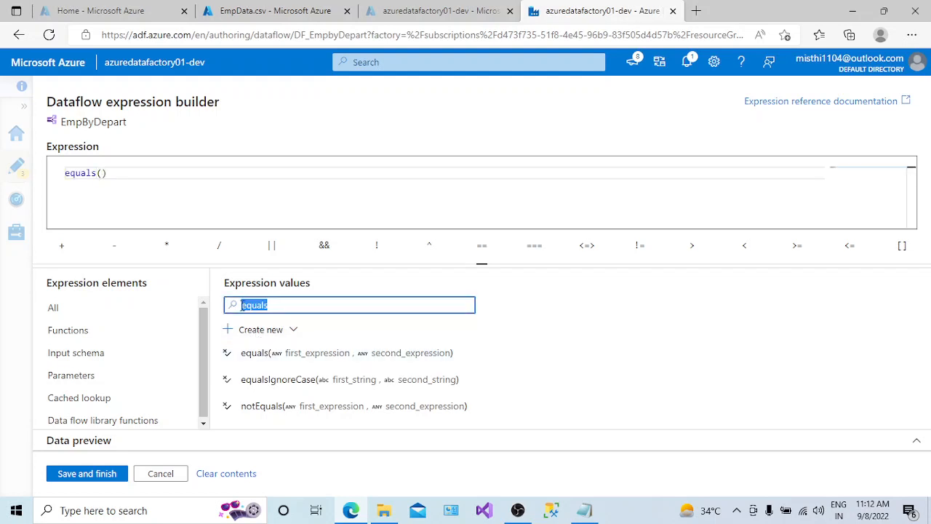
key(BackSpace)
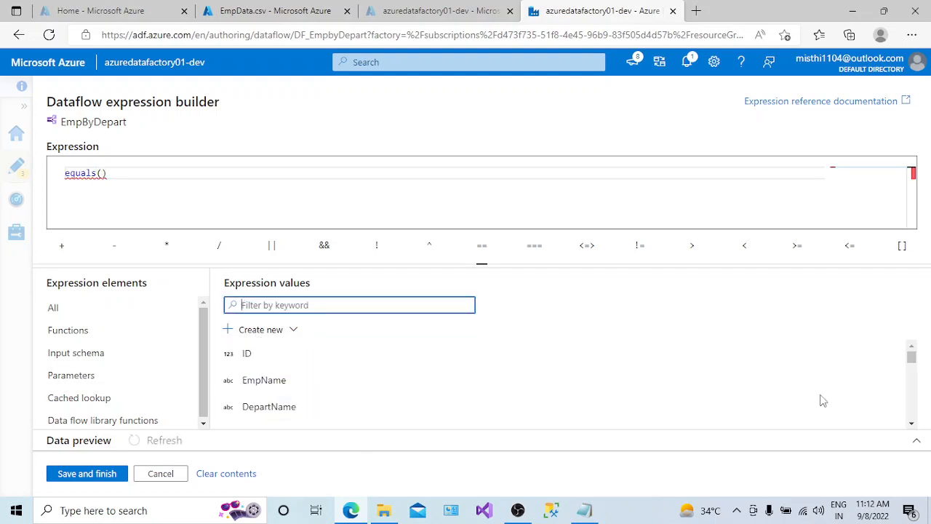
click(912, 424)
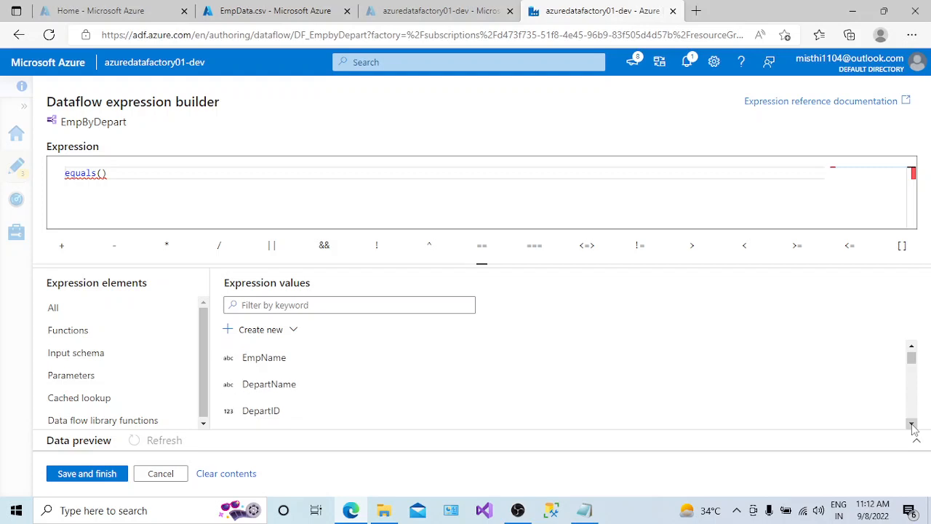
click(329, 410)
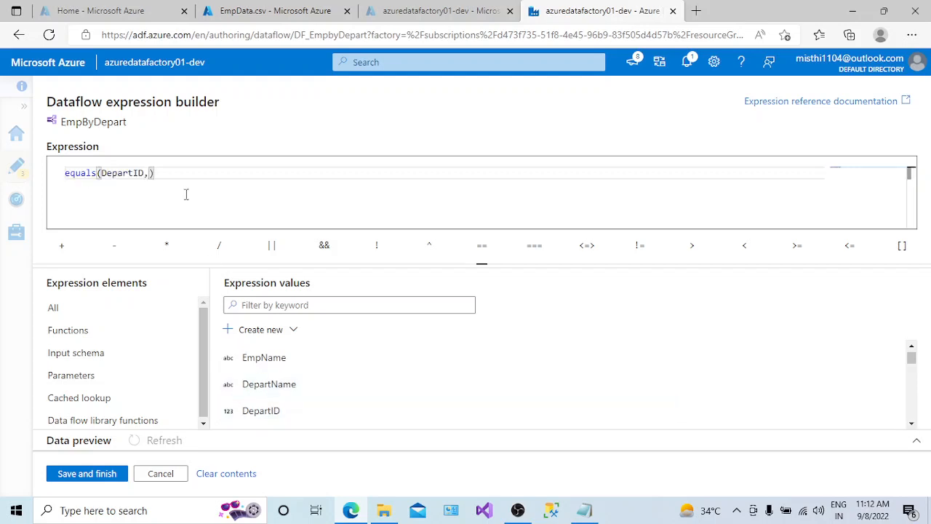
text(3)
click(82, 476)
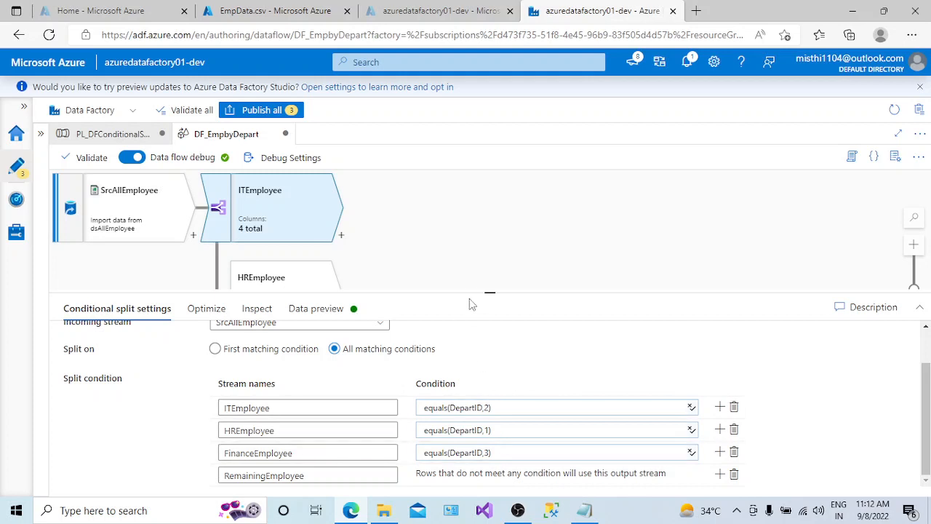
Review the split's output streams in the data flow graph and the ITEmployee and HREmployee entries in the split conditions.
drag(491, 293, 509, 418)
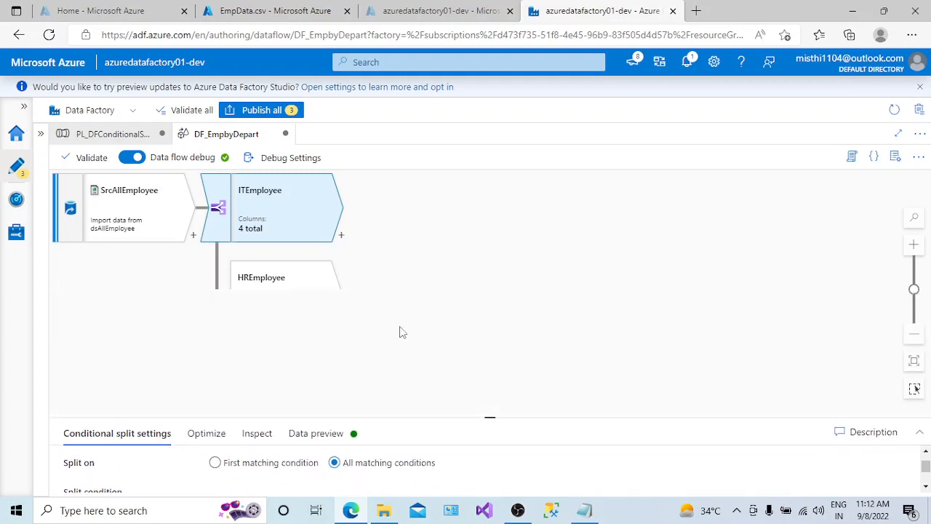
click(467, 241)
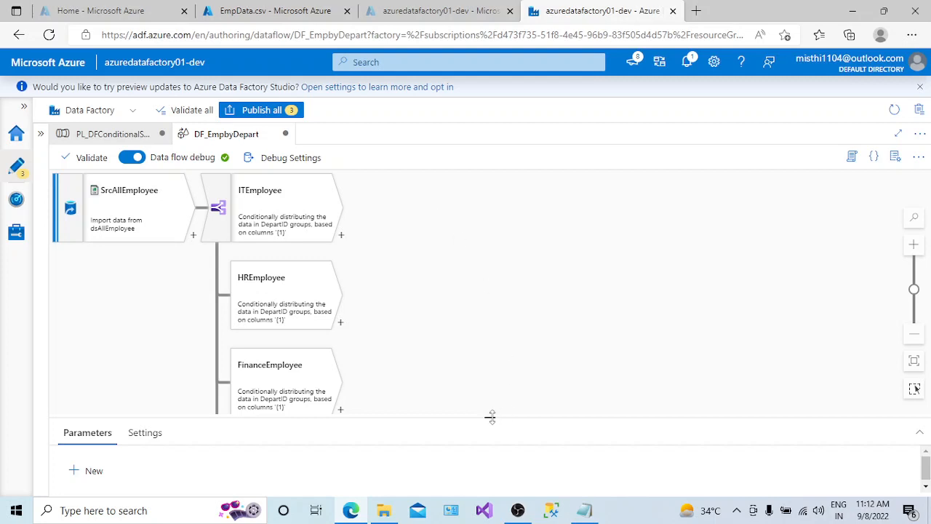
drag(491, 416, 513, 313)
click(289, 226)
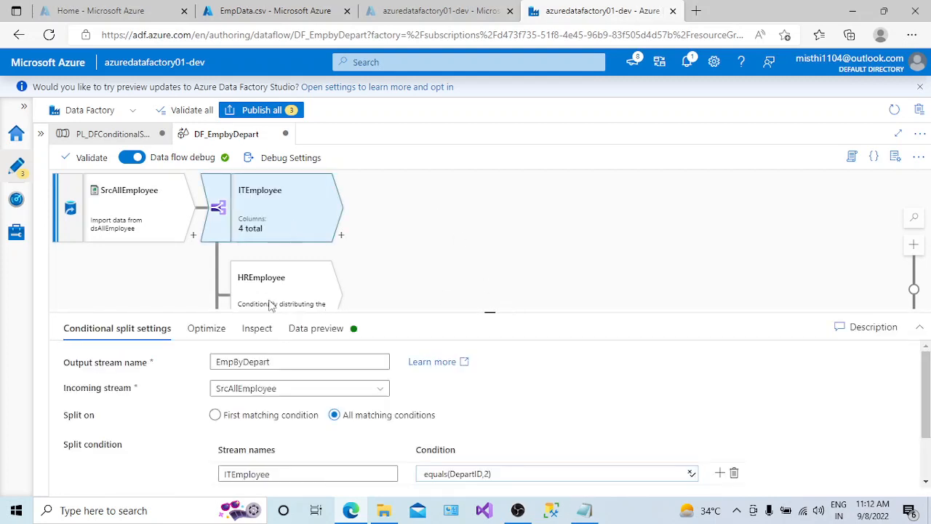
drag(292, 473, 223, 473)
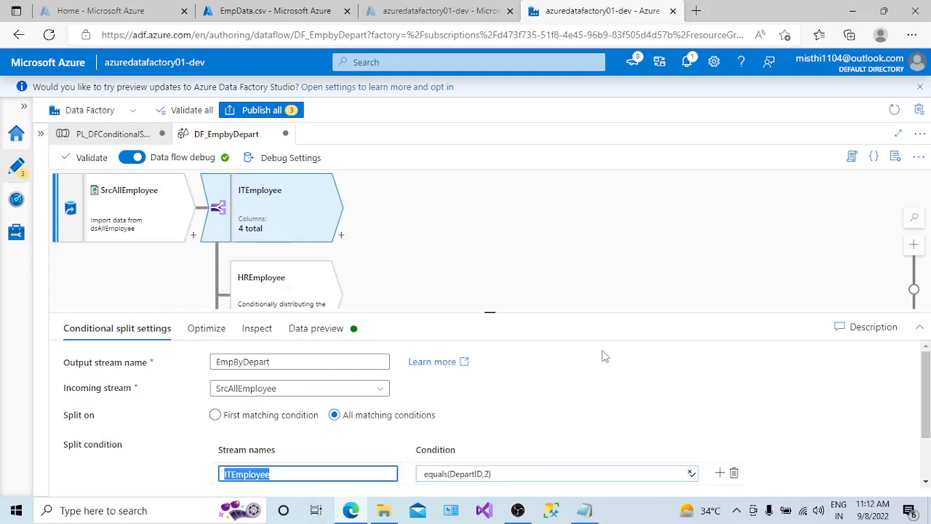
scroll(510, 458, down, 1)
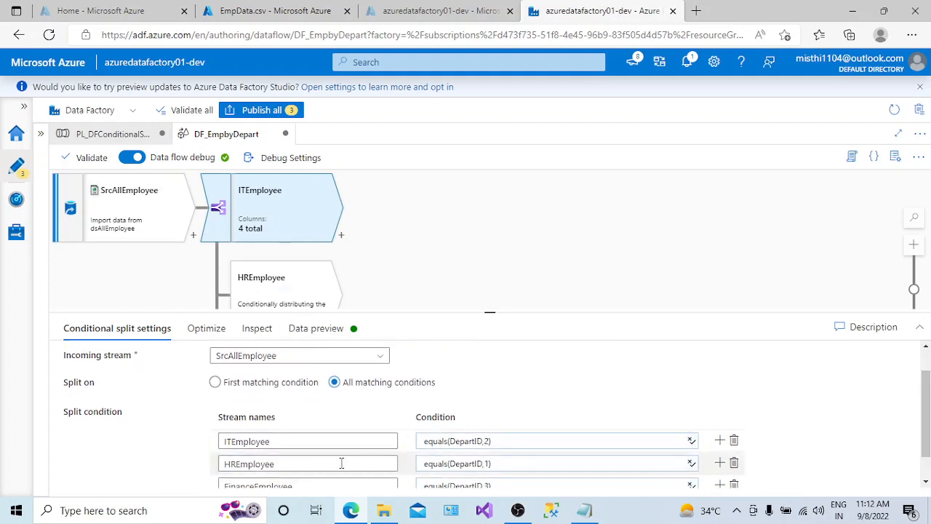
click(326, 464)
drag(303, 466, 221, 466)
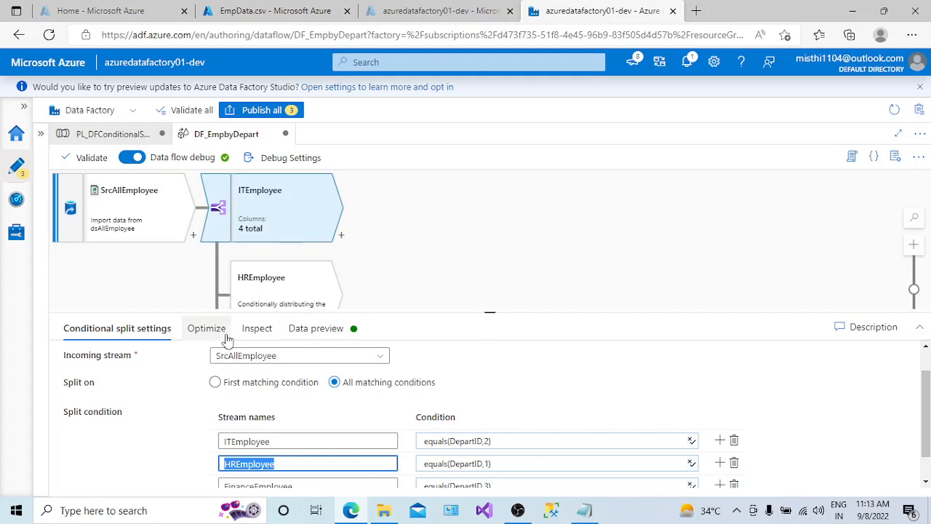
Load the conditional split's data preview and examine the rows of the ITEmployee output stream.
click(327, 331)
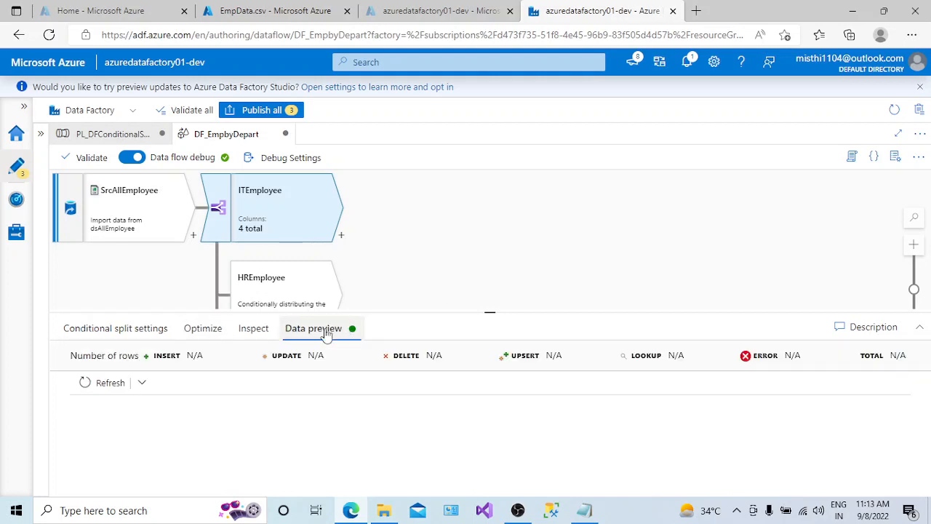
click(97, 386)
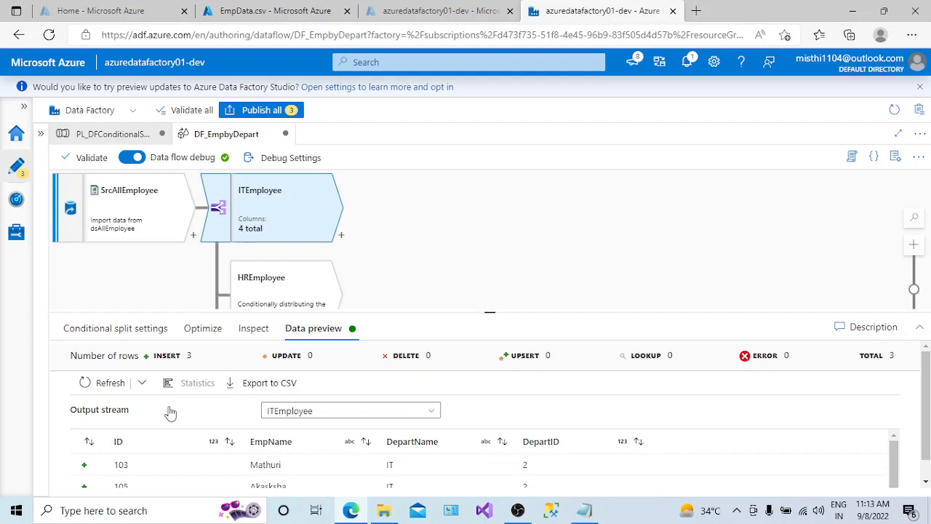
click(490, 315)
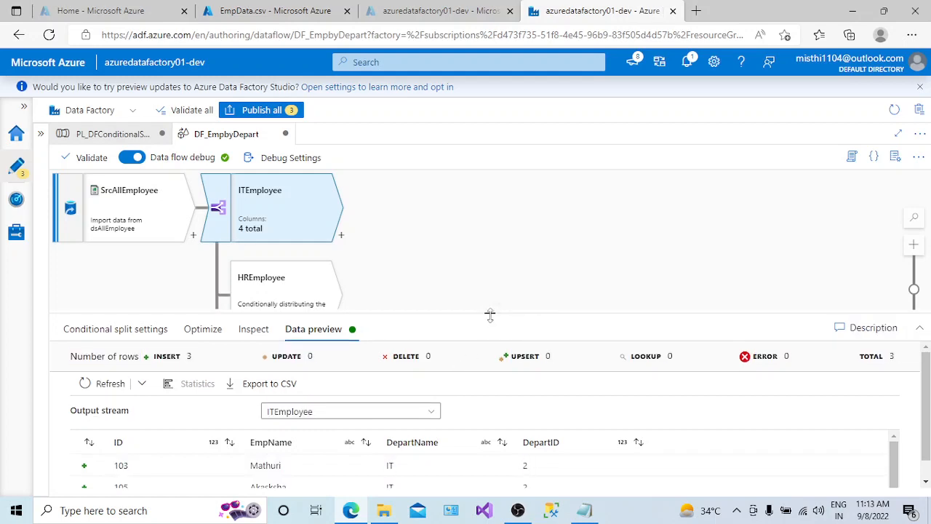
drag(488, 316, 473, 259)
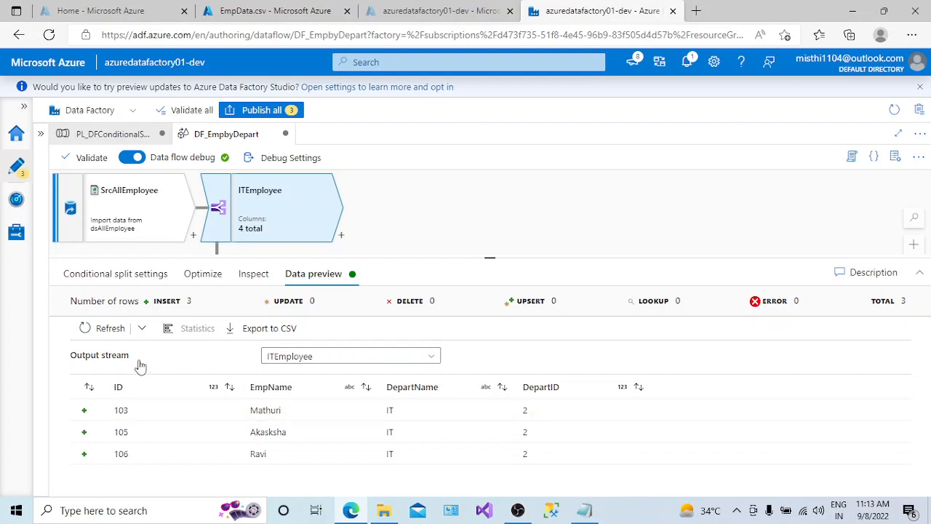
drag(132, 357, 77, 361)
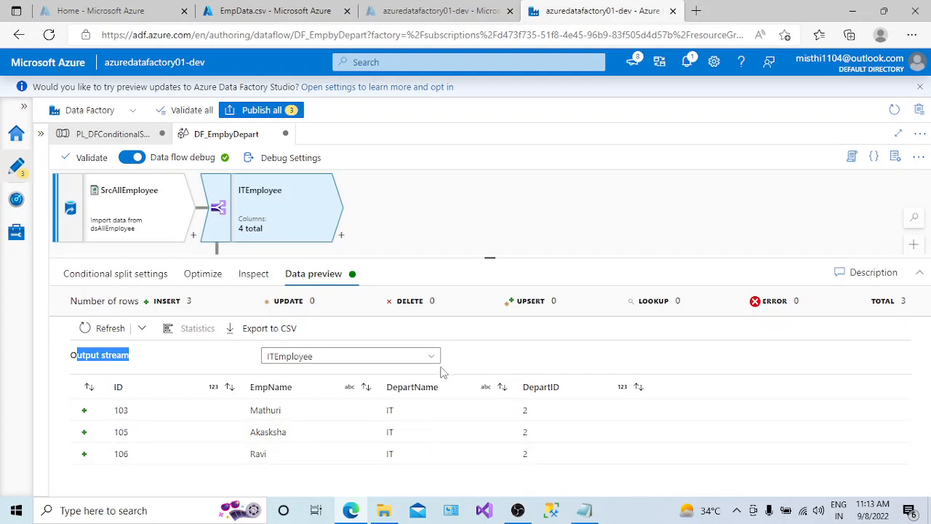
Preview the HREmployee output stream and compare its rows with the HR records in EmpData.csv.
click(434, 360)
click(318, 426)
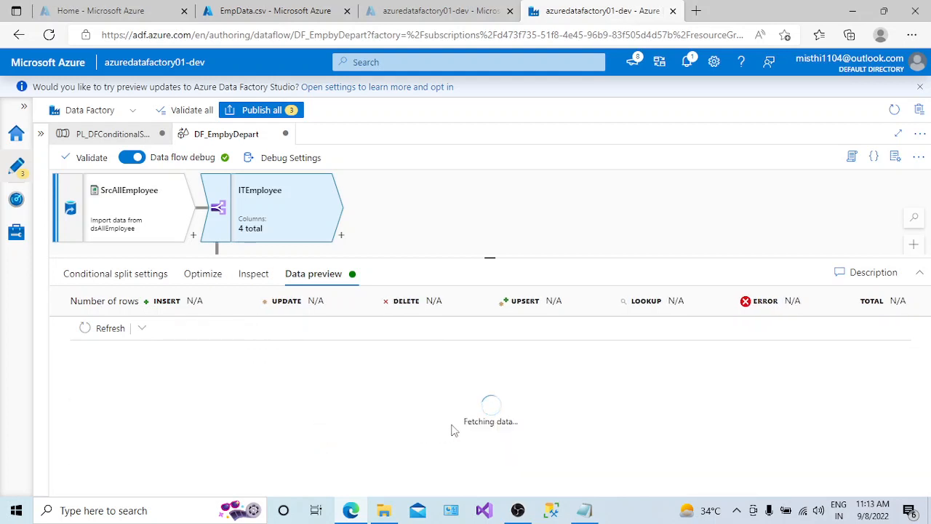
click(295, 13)
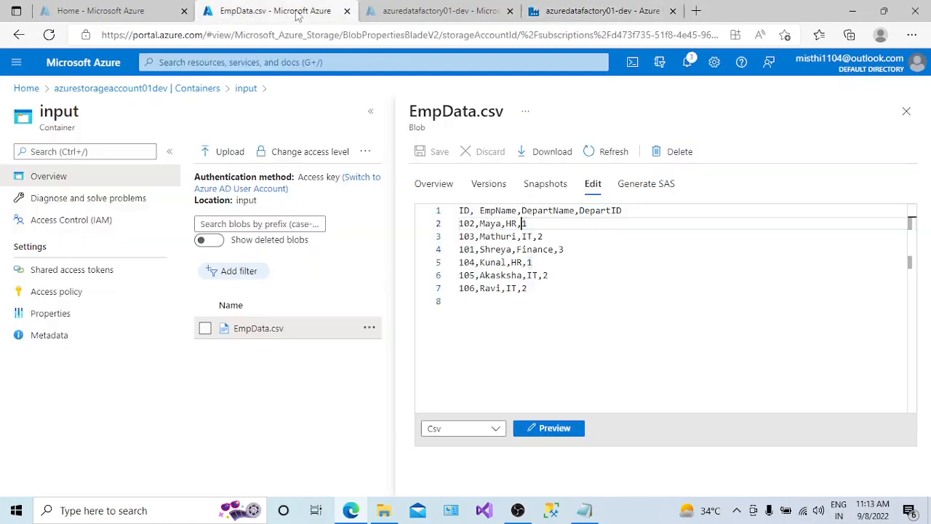
click(519, 264)
click(490, 226)
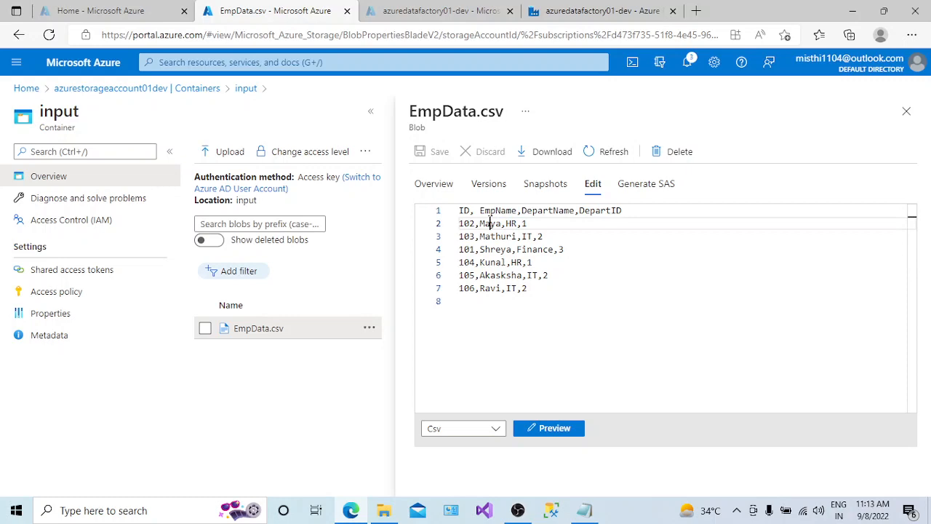
click(603, 11)
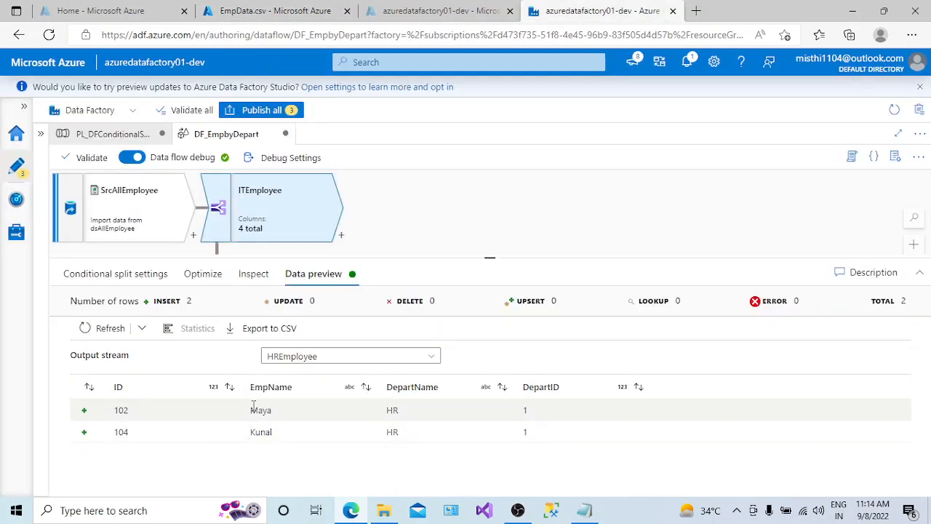
Switch the data preview to the FinanceEmployee output stream and examine its rows.
click(389, 364)
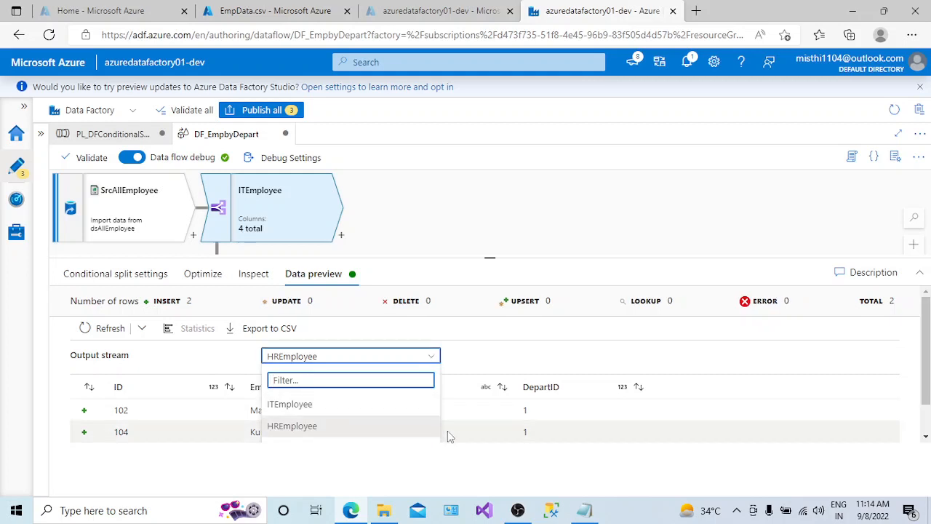
drag(496, 257, 488, 201)
scroll(408, 380, down, 1)
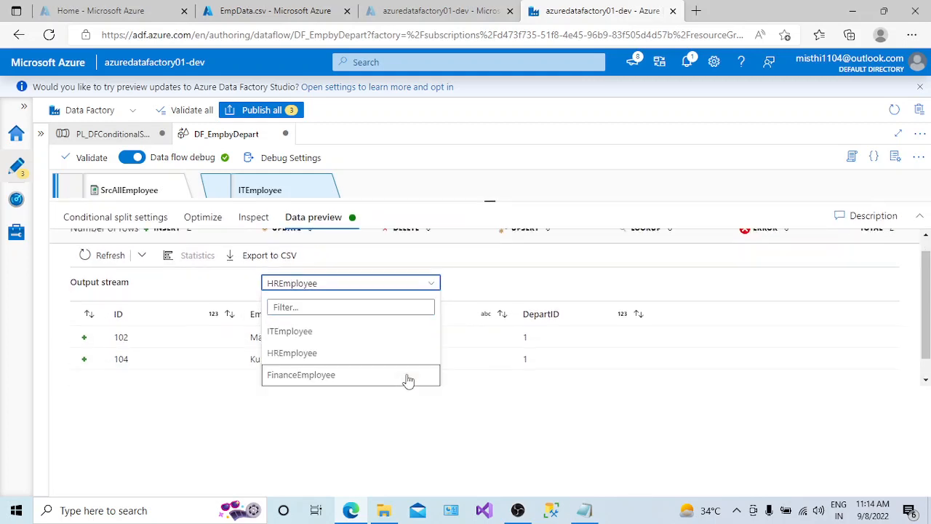
click(356, 380)
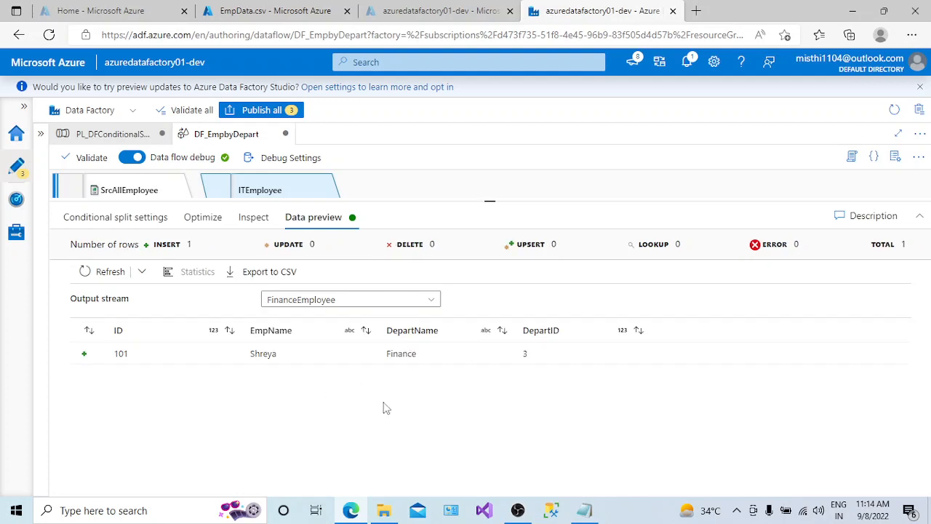
Add a Sink destination to the ITEmployee stream in the data flow.
drag(490, 201, 490, 347)
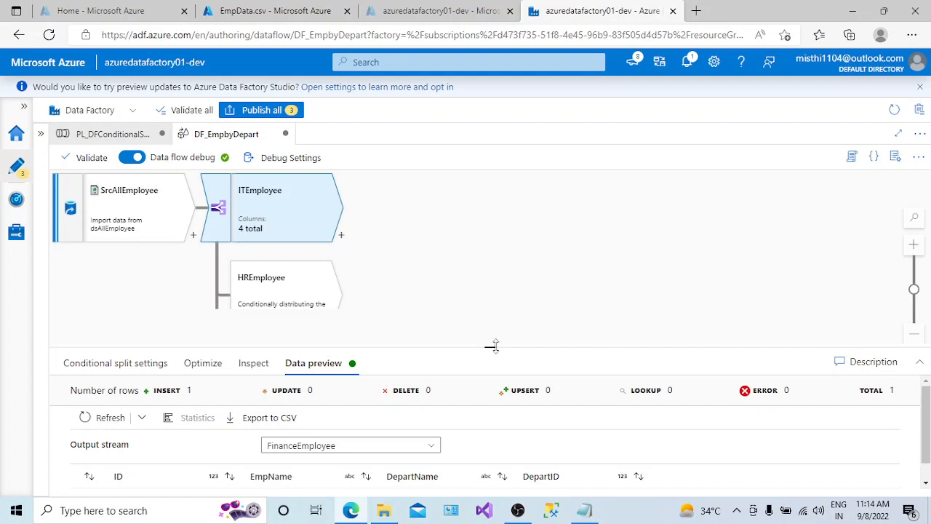
drag(492, 346, 492, 357)
click(478, 301)
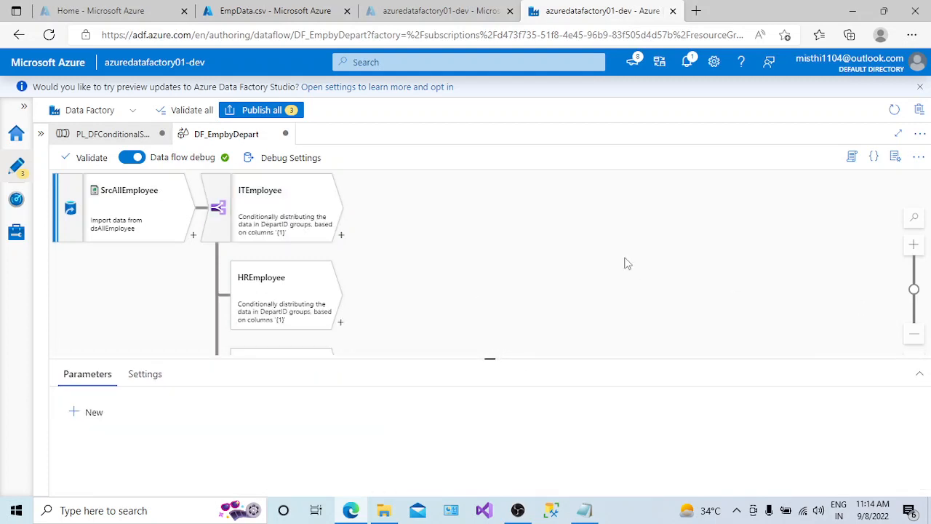
drag(492, 358, 492, 379)
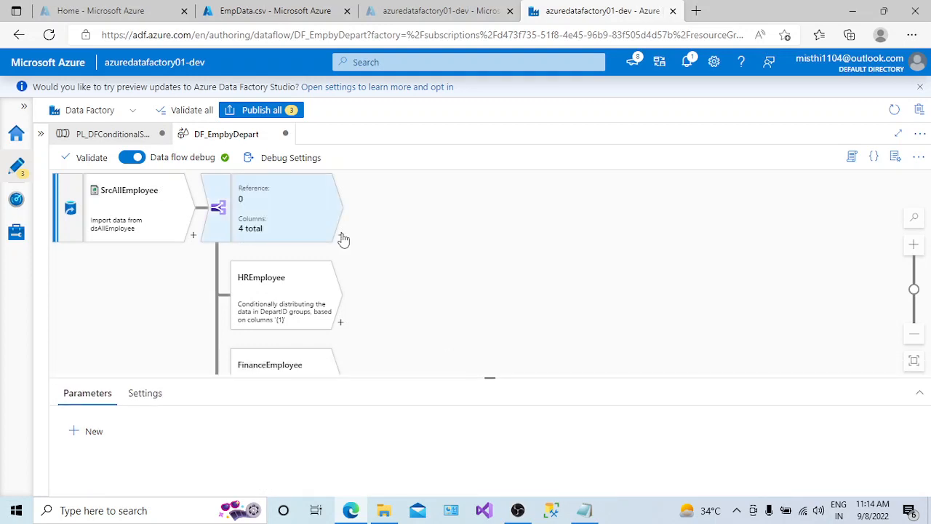
click(342, 237)
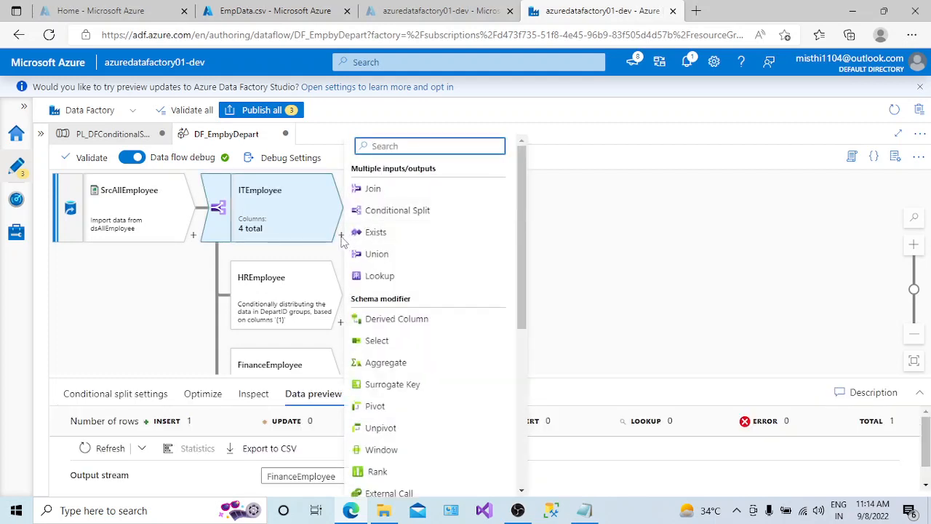
drag(520, 254, 511, 427)
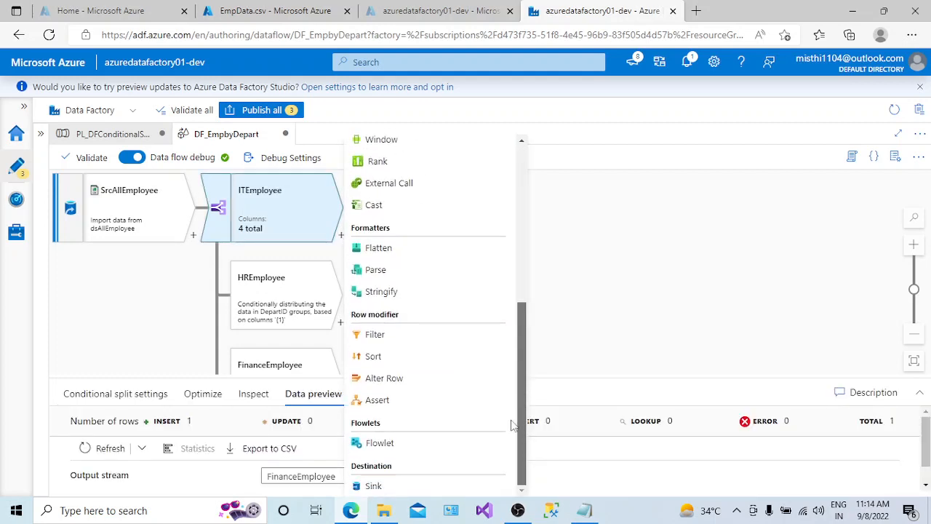
click(374, 487)
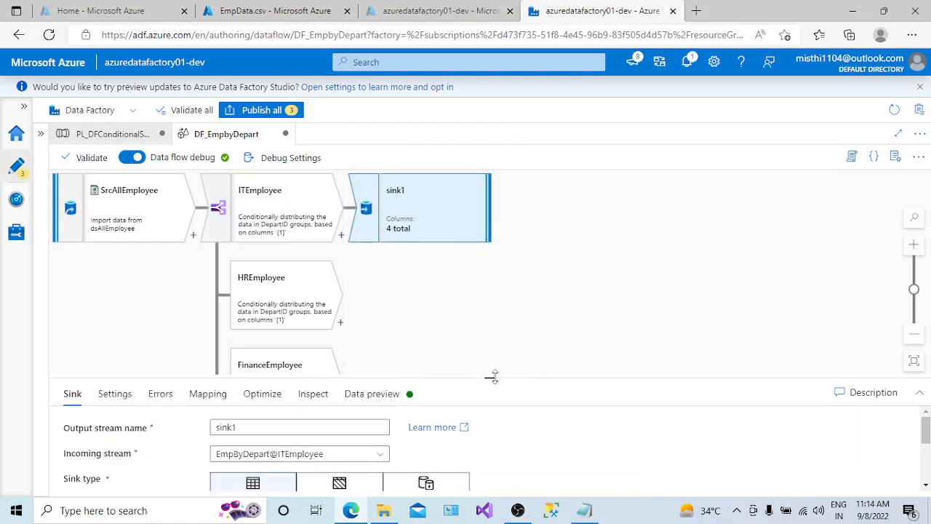
Rename the sink's output stream as ITEmpDest.
drag(492, 377, 493, 303)
drag(239, 353, 214, 352)
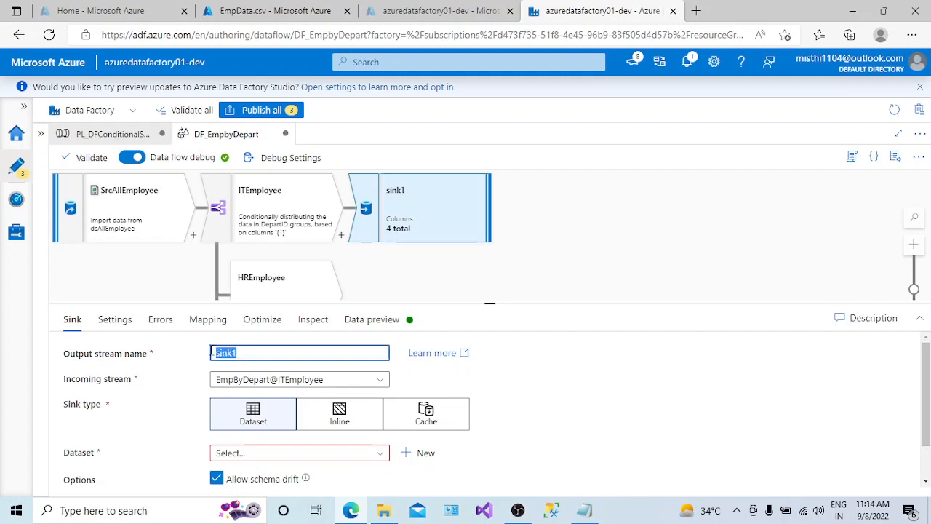
text(ITEmpDest)
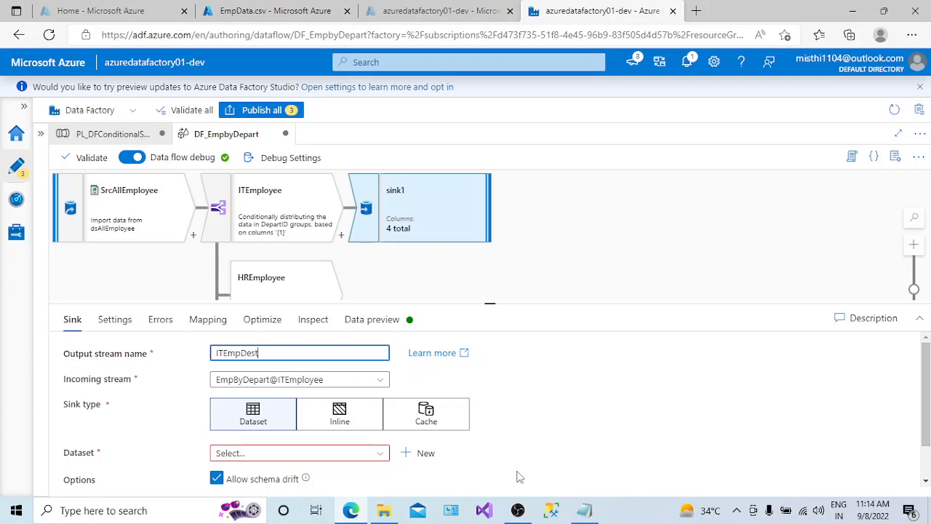
click(737, 514)
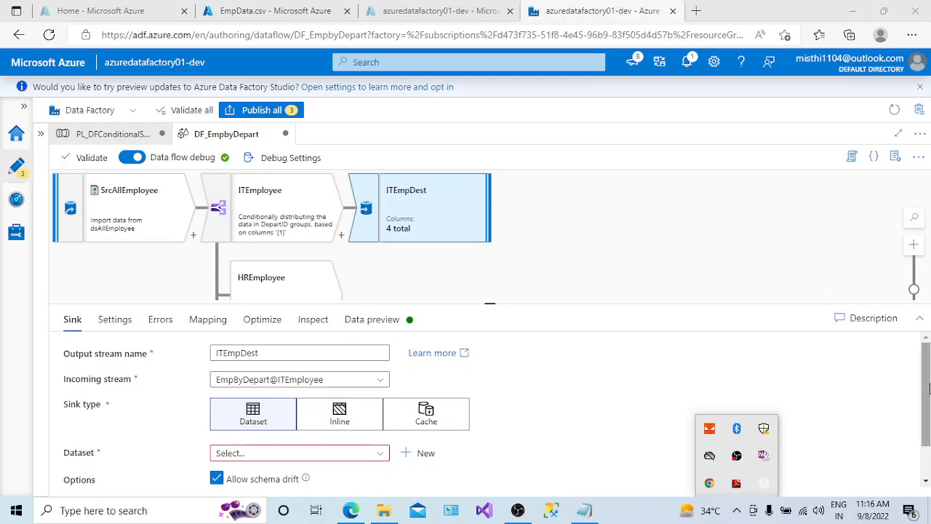
Start a new Azure Blob Storage dataset in DelimitedText format for the ITEmpDest sink.
drag(928, 397, 928, 404)
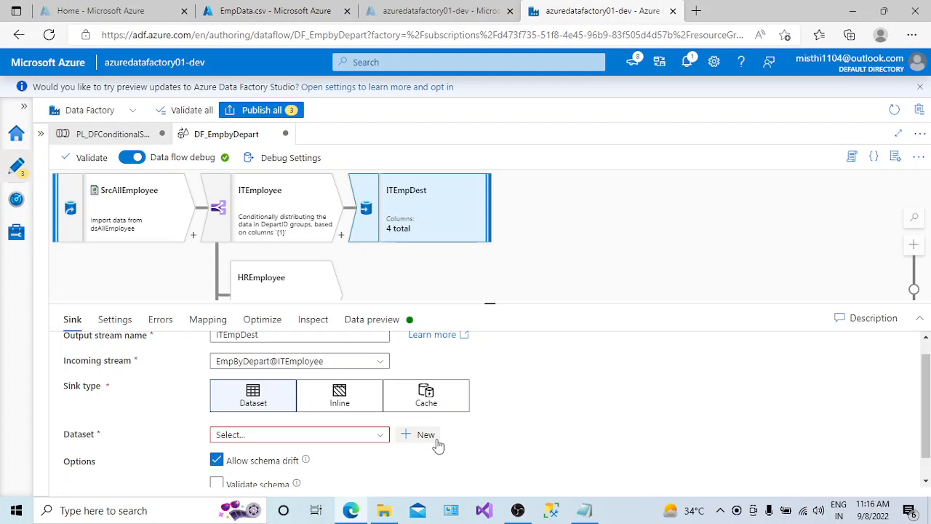
click(438, 442)
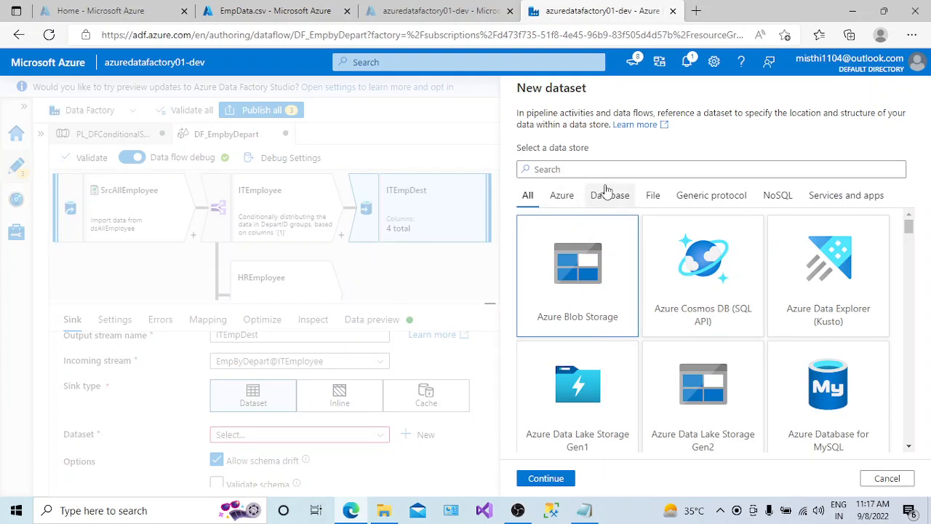
click(543, 478)
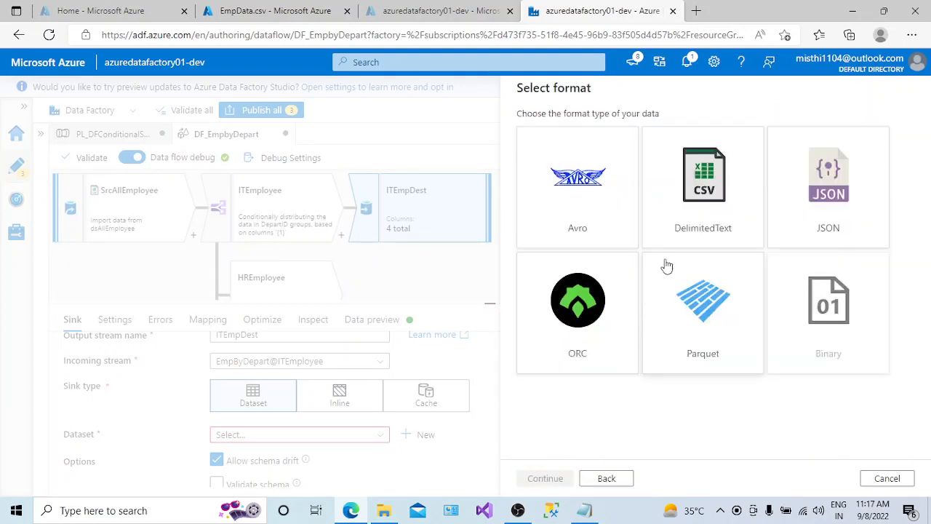
click(688, 233)
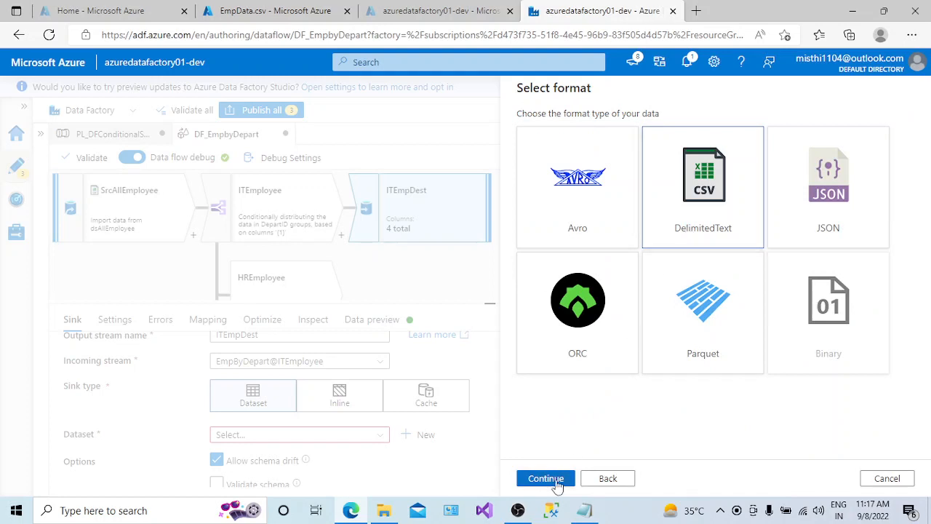
click(552, 480)
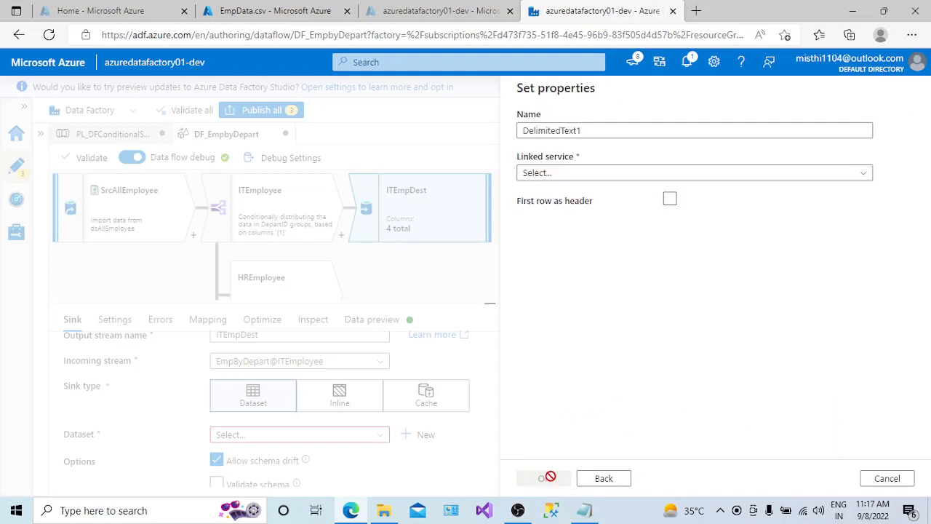
Name the dataset dsitempdest, link it to the ln_blob service and treat the first row as header.
text(ds)
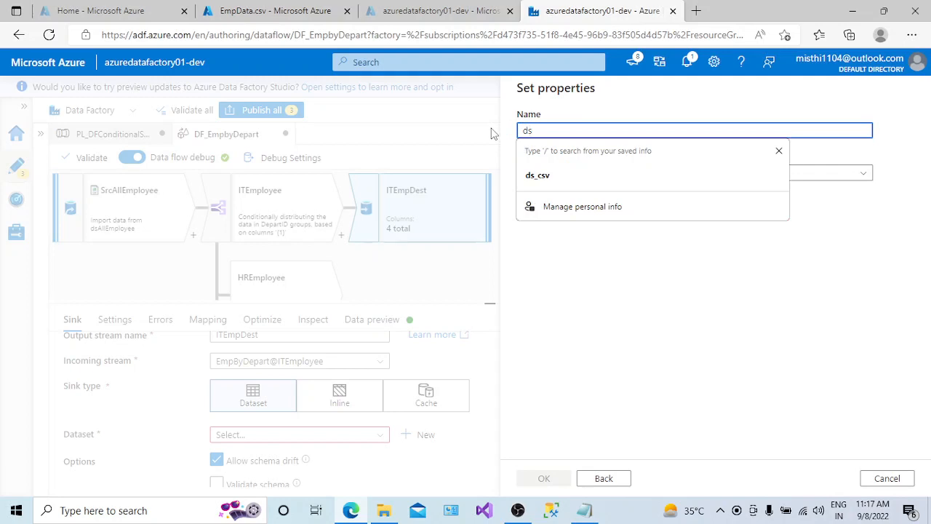
key(Escape)
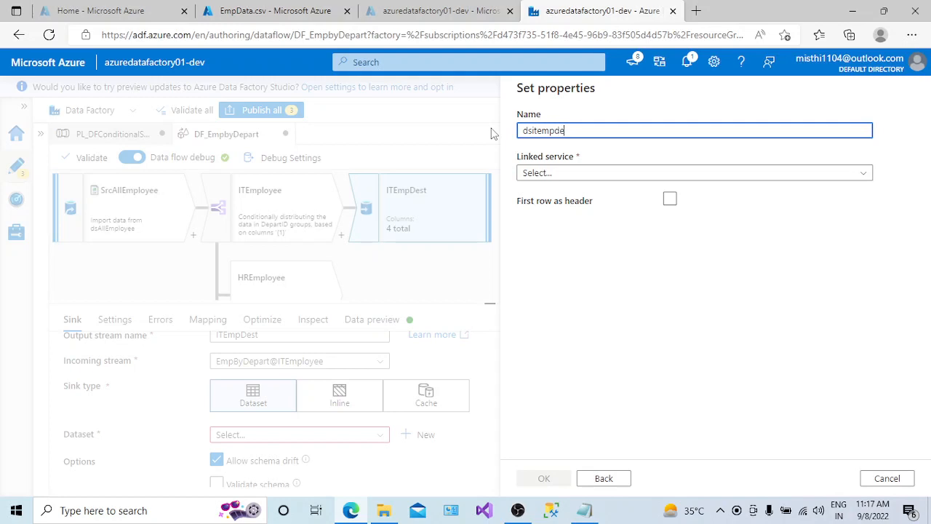
click(547, 173)
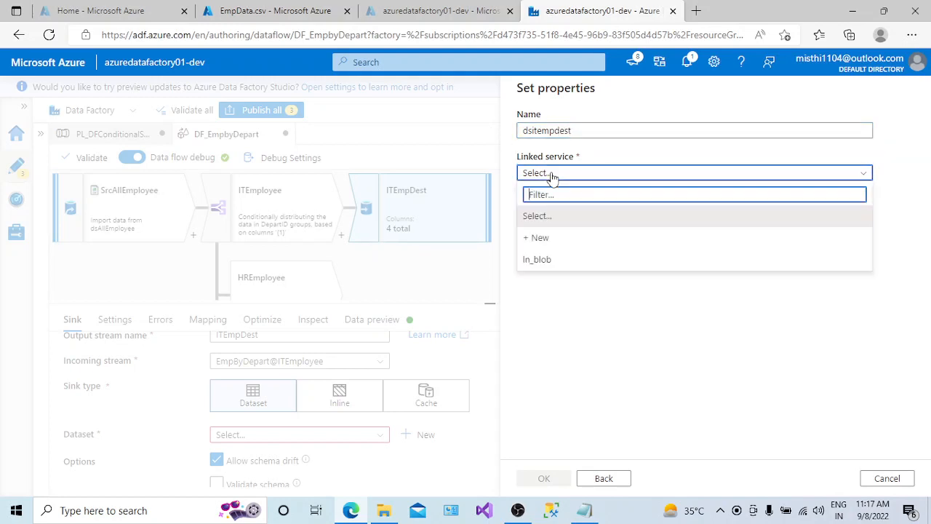
click(549, 260)
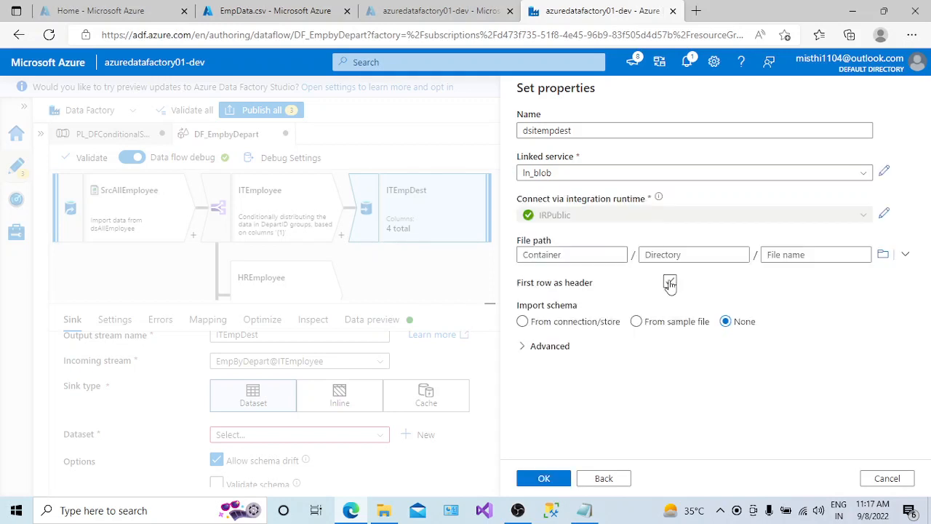
click(670, 282)
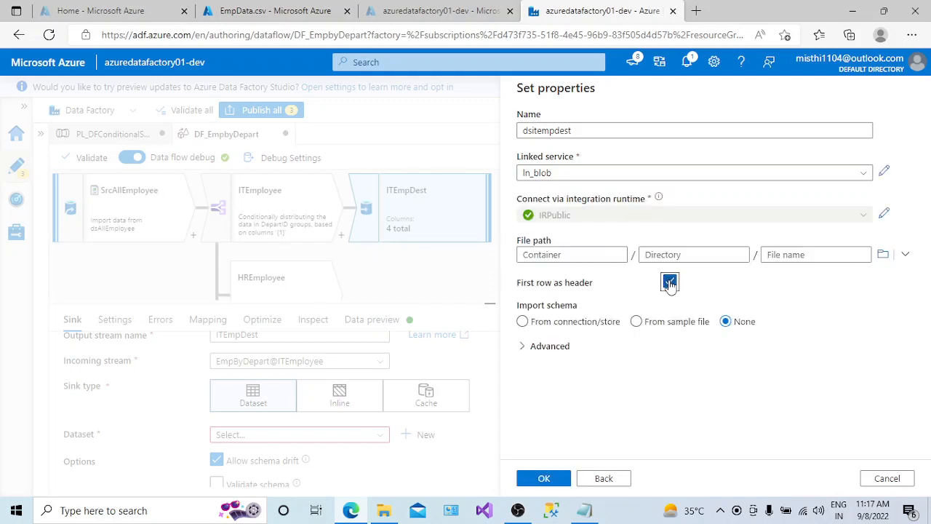
Browse the blob storage and set the output container as the dataset's file path.
click(905, 255)
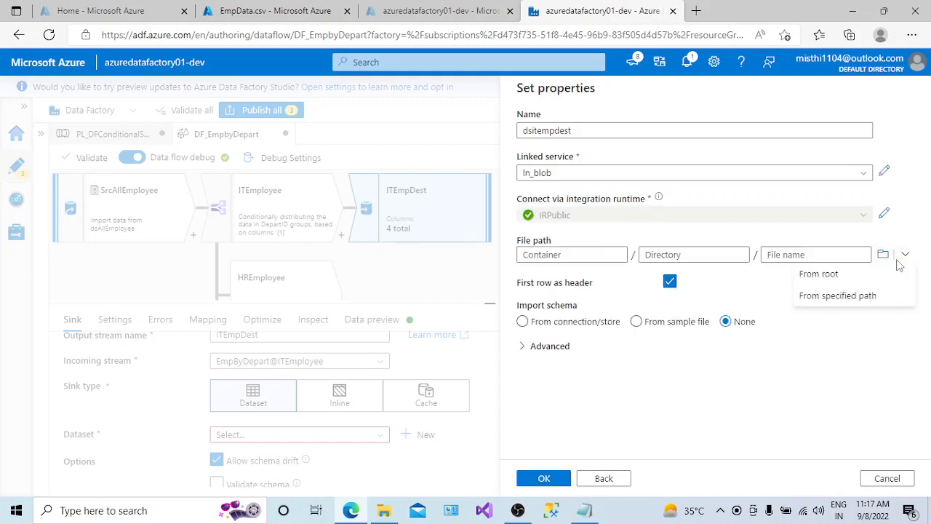
click(847, 296)
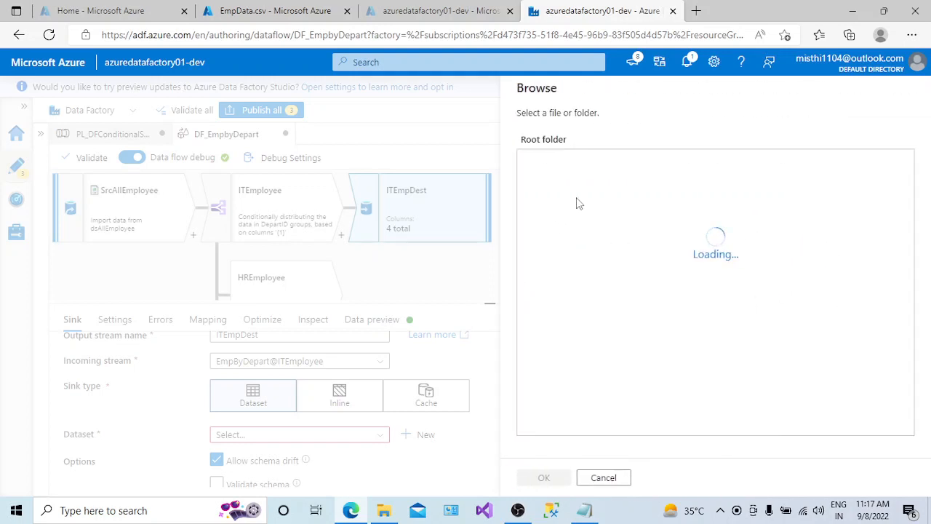
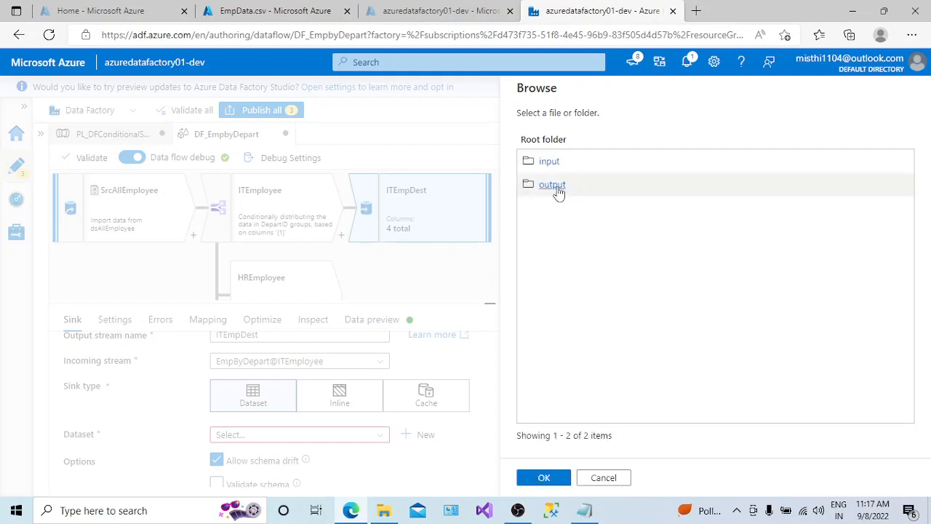
click(552, 184)
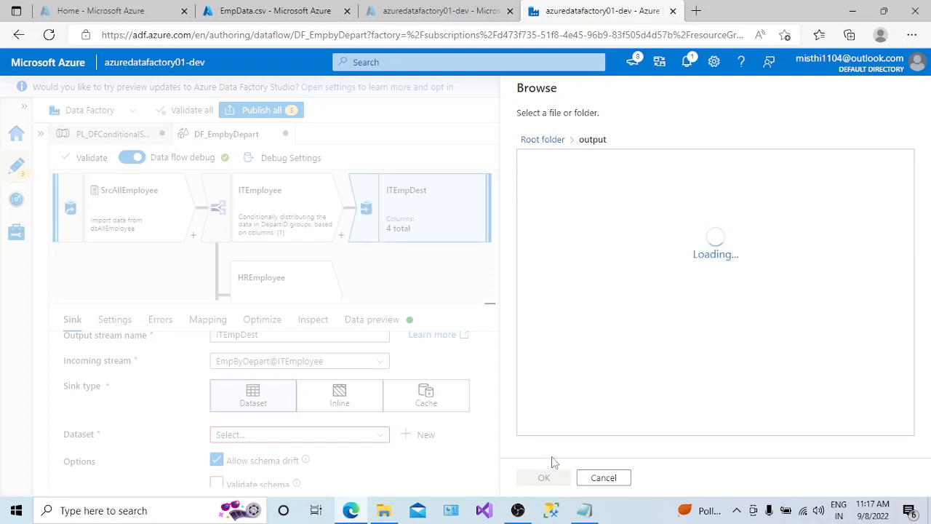
click(547, 476)
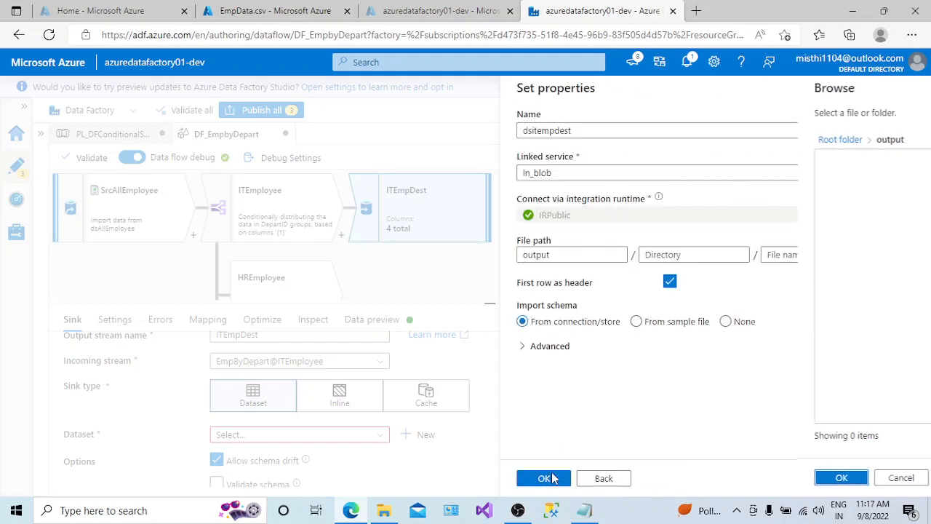
Try to create the dataset with the directory IT inside the output container, and clear the directory again.
click(676, 255)
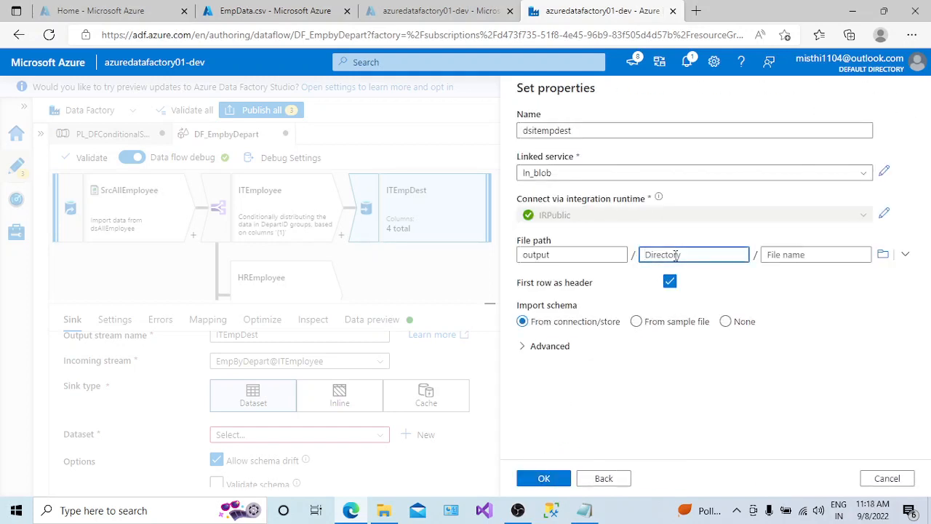
text(IT)
click(758, 297)
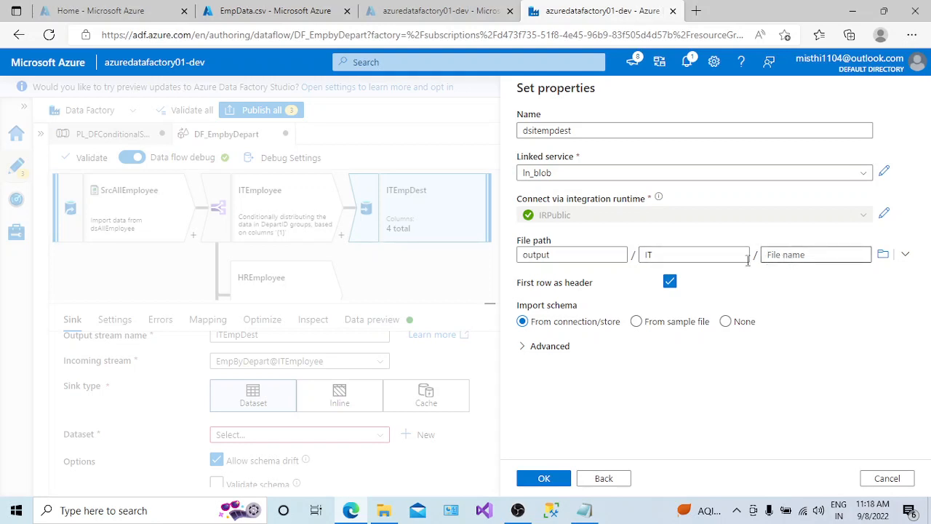
click(544, 481)
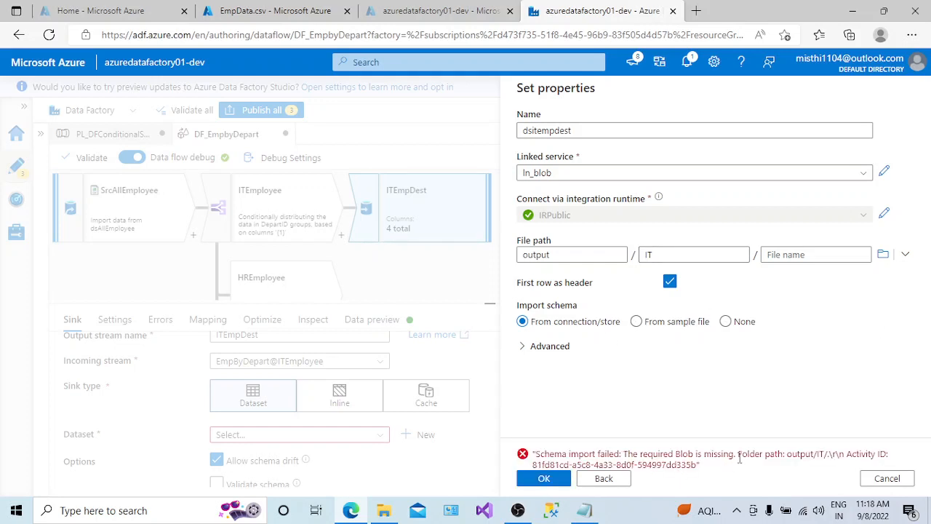
drag(739, 455, 818, 474)
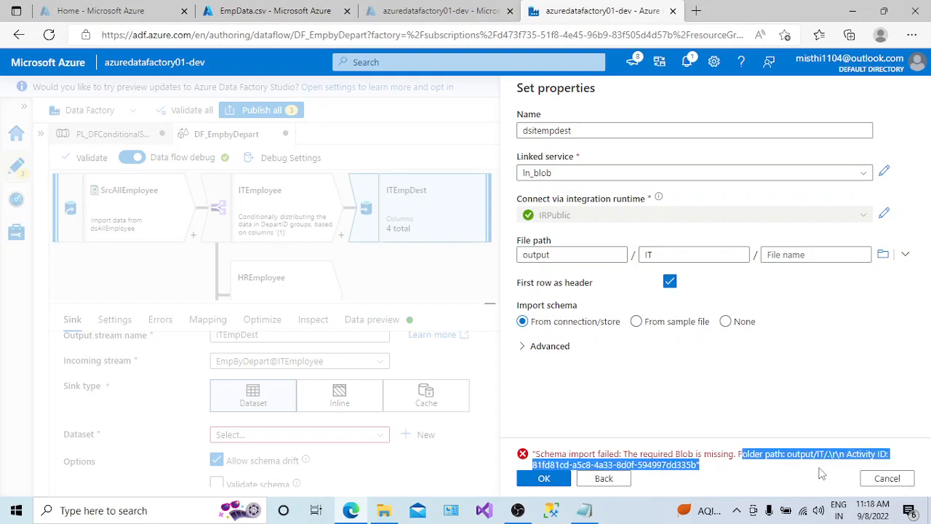
click(676, 253)
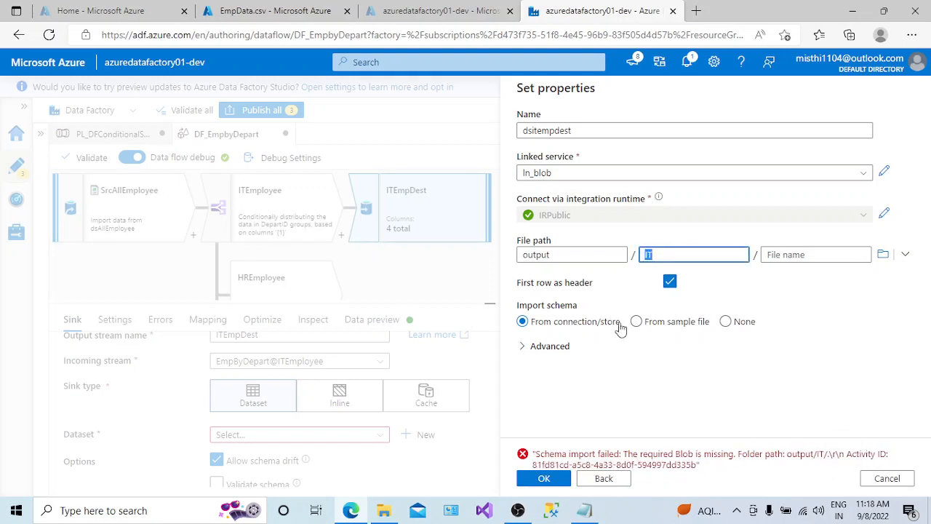
key(BackSpace)
key(BackSpace)
Check the contents of the storage account's output container in the Azure portal and return to the dataset properties.
click(288, 6)
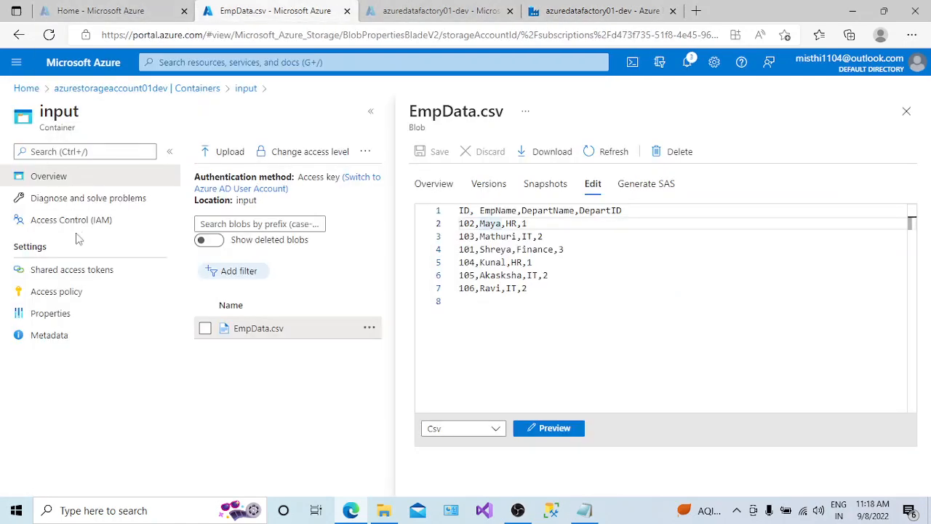
click(174, 90)
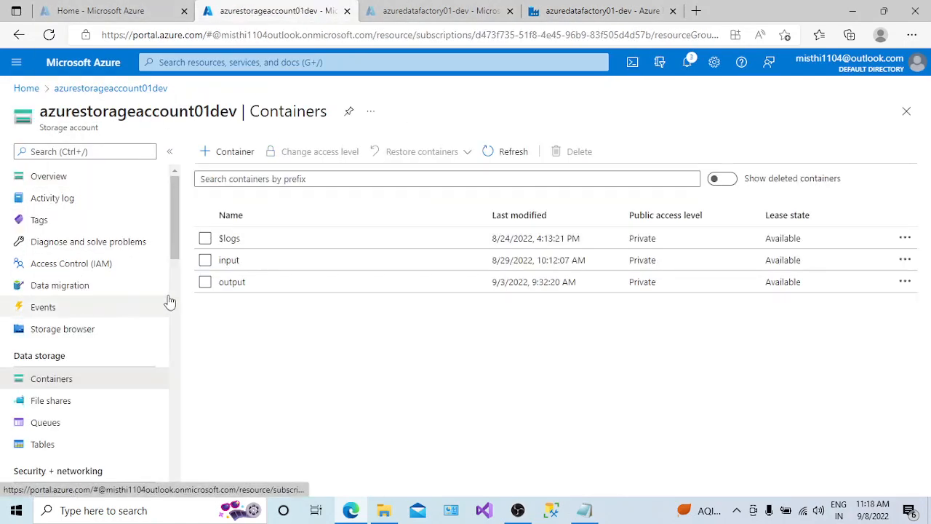
drag(230, 283, 238, 297)
click(234, 280)
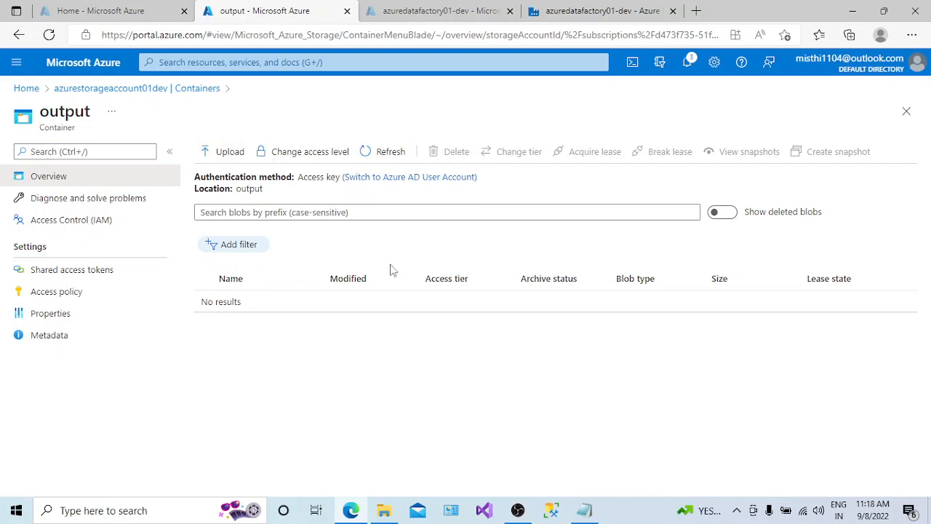
click(592, 10)
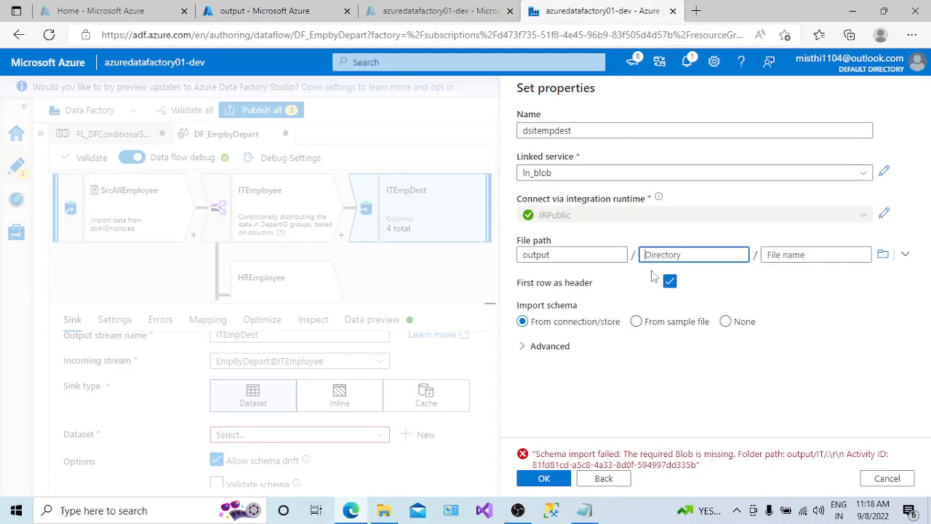
Try to create the dataset with the file name ITemployee.csv, and clear the file name again.
click(788, 254)
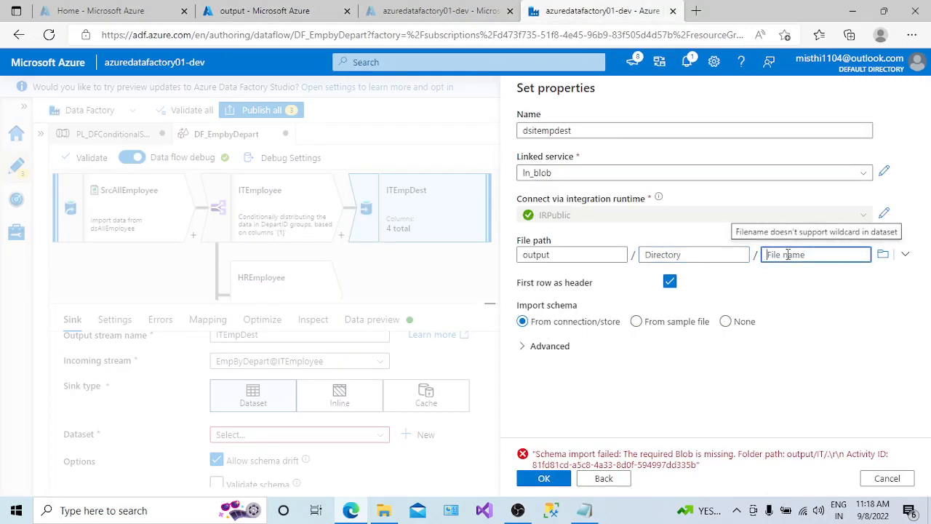
text(ITem)
click(544, 479)
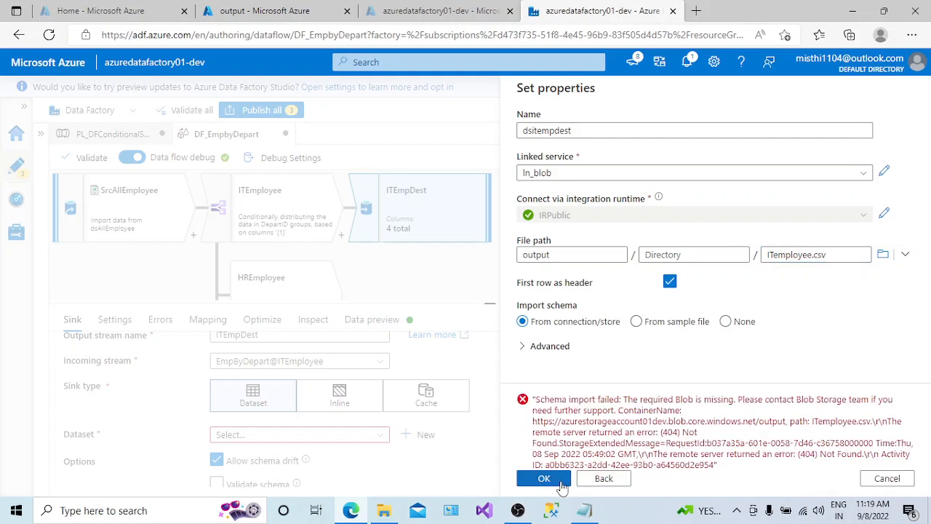
drag(676, 409, 776, 400)
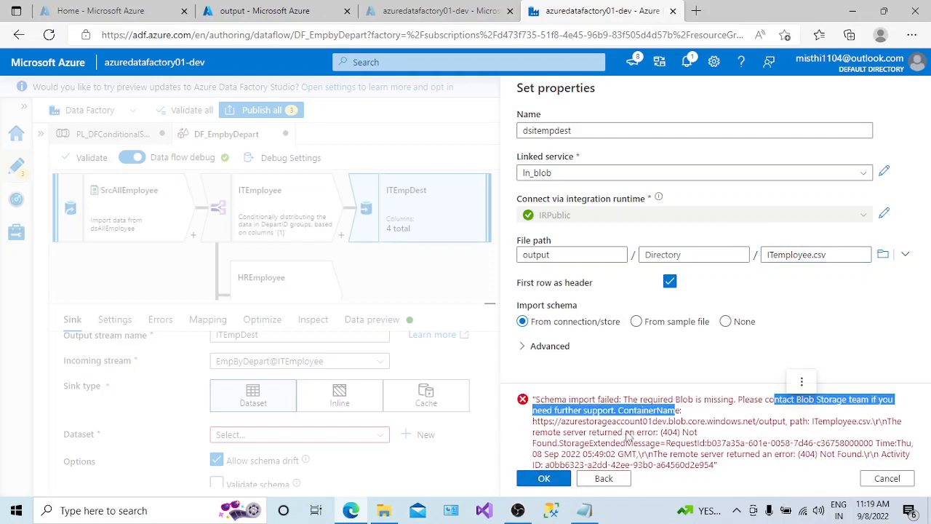
drag(644, 421, 751, 446)
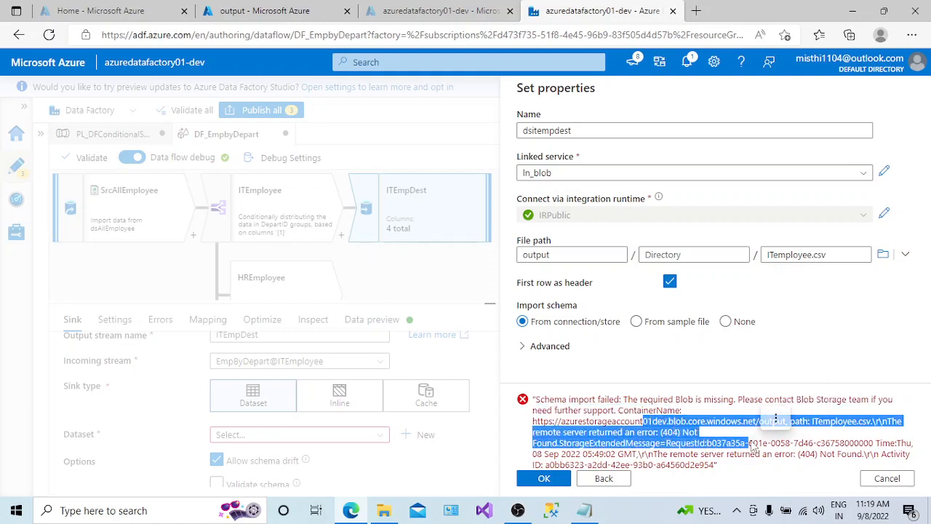
drag(833, 255, 761, 259)
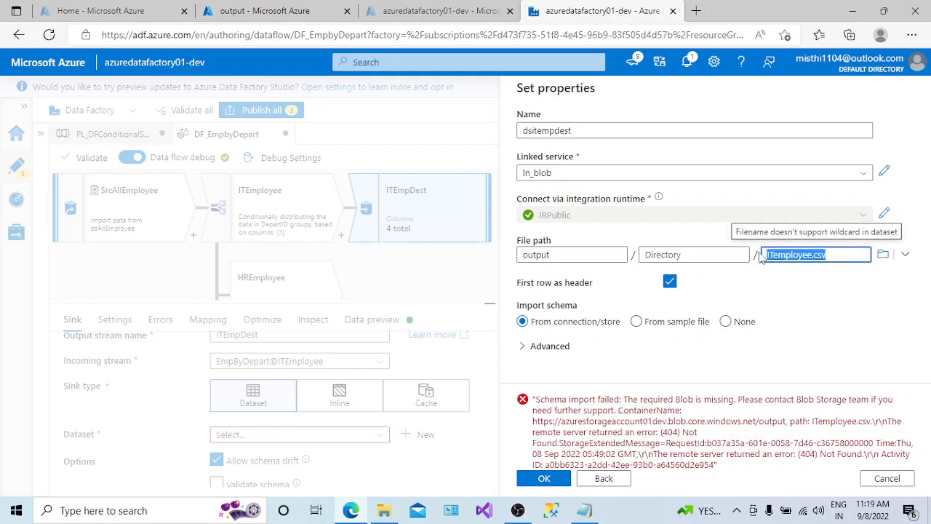
key(BackSpace)
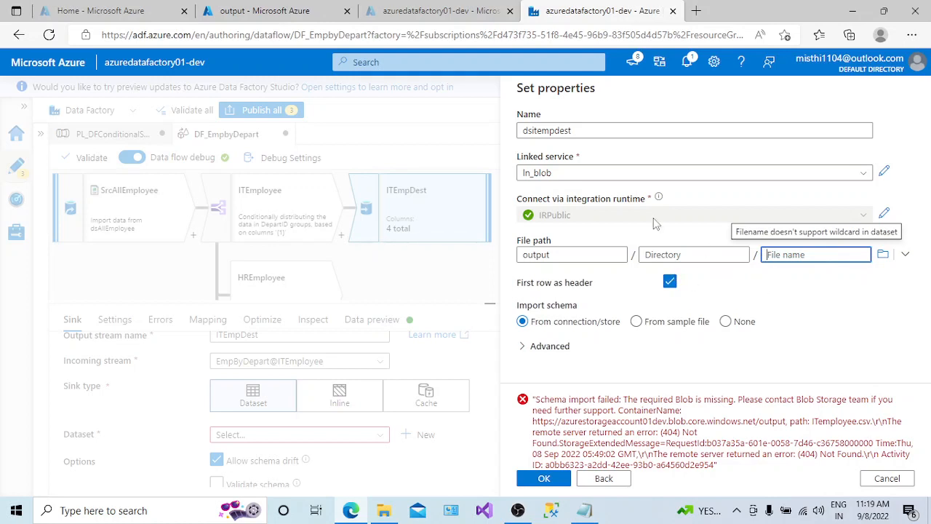
Set the IT dataset's file path to directory IT and file name ITEmployee.csv inside the output container.
click(726, 321)
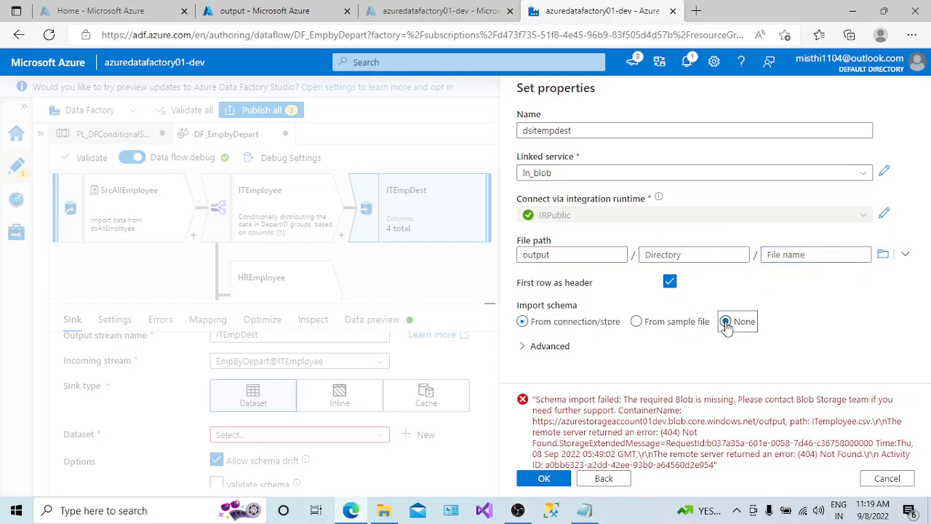
click(793, 255)
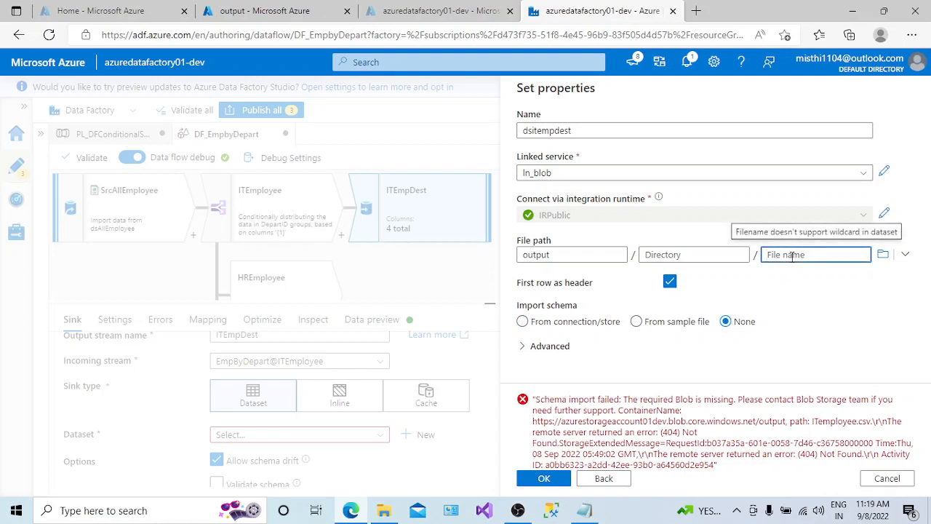
click(699, 254)
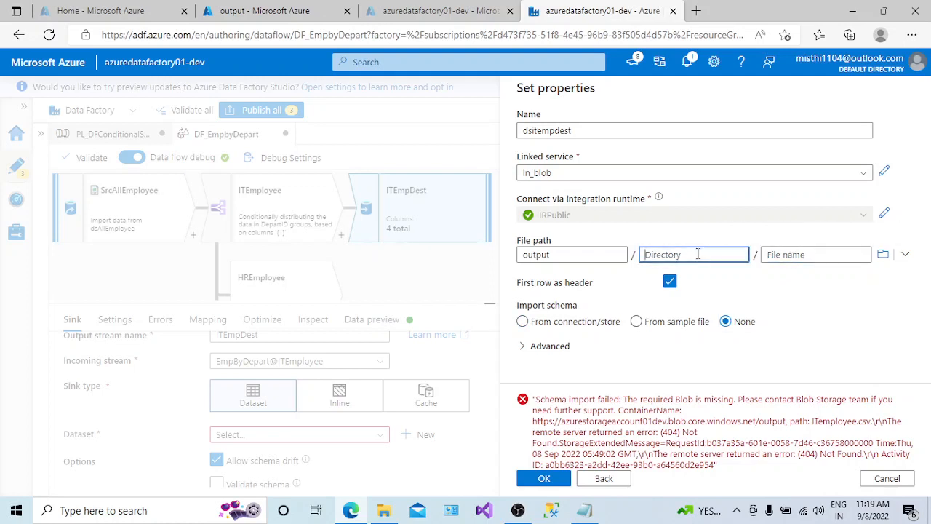
text(IT)
click(776, 255)
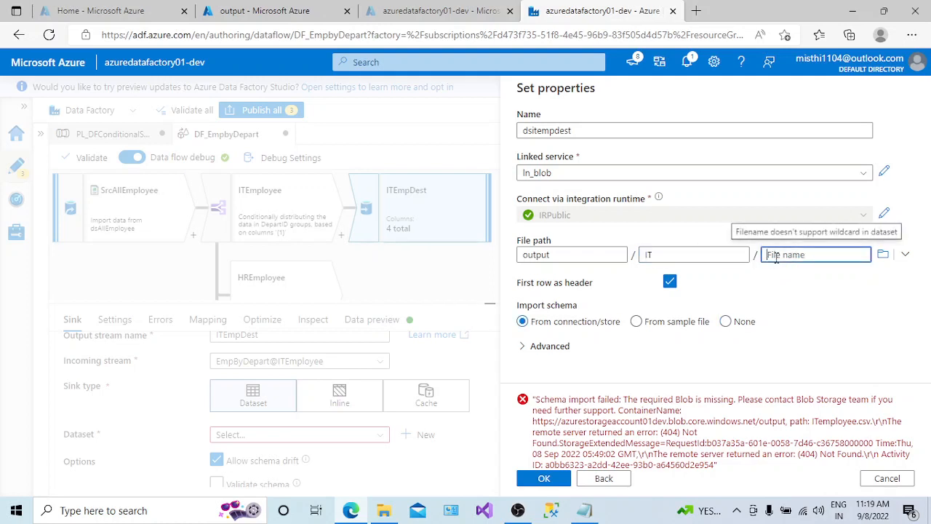
text(I)
text(Templou)
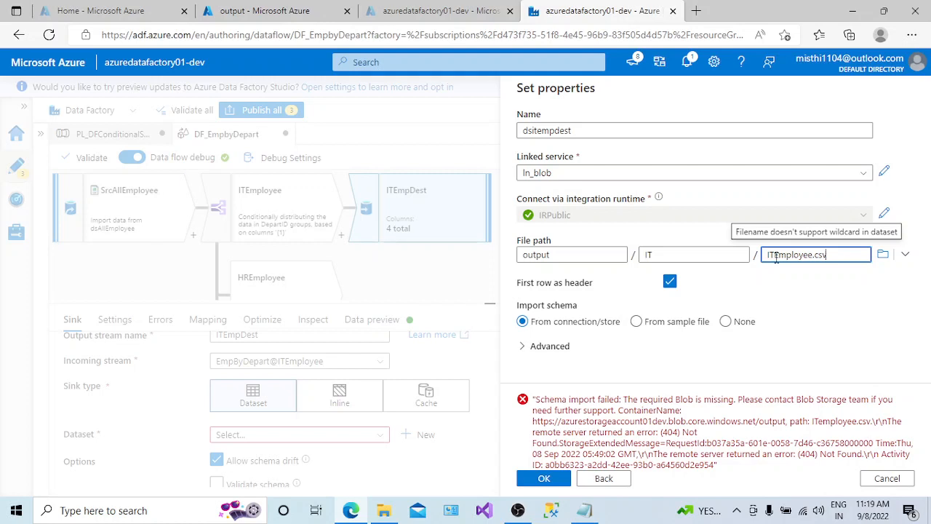
Set the schema import of the IT dataset to None and create the dataset.
click(546, 478)
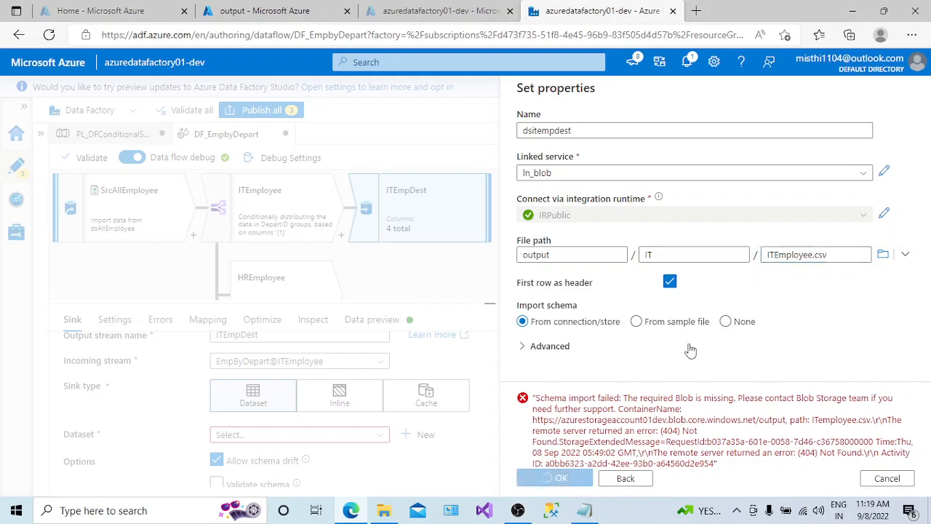
click(726, 321)
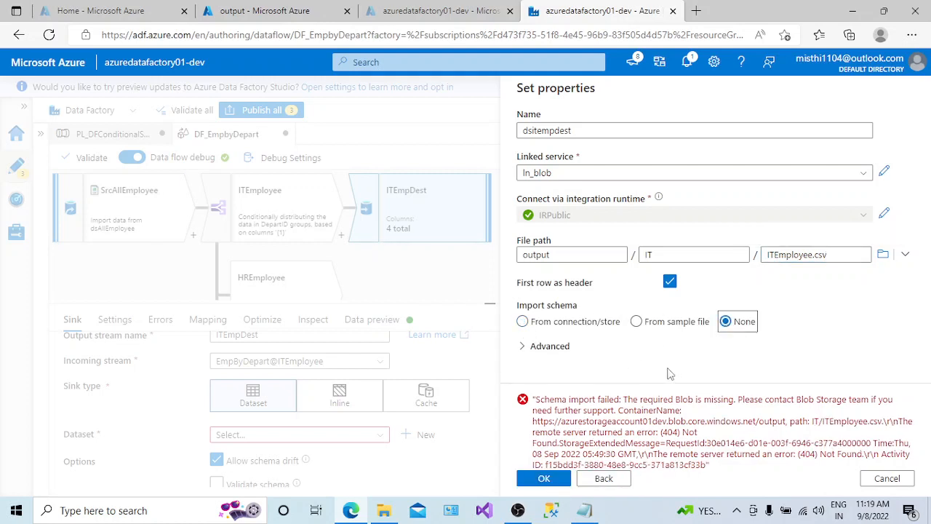
click(544, 478)
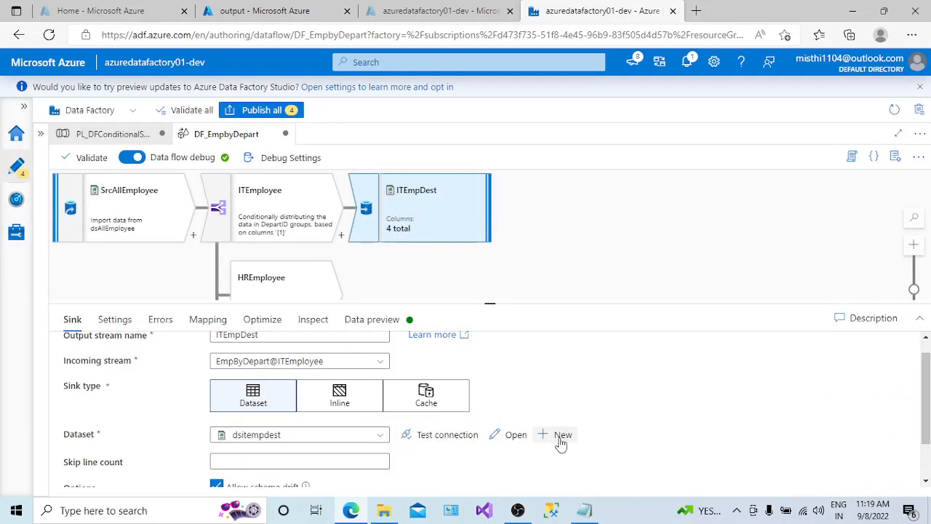
Add a sink to the HREmployee stream and name its output stream HREmpDest.
drag(923, 402, 927, 428)
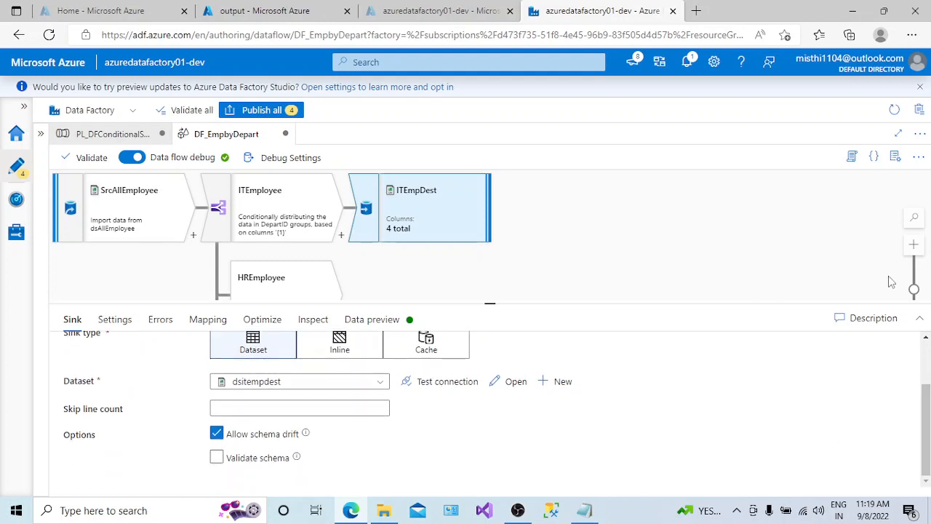
scroll(928, 350, up, 2)
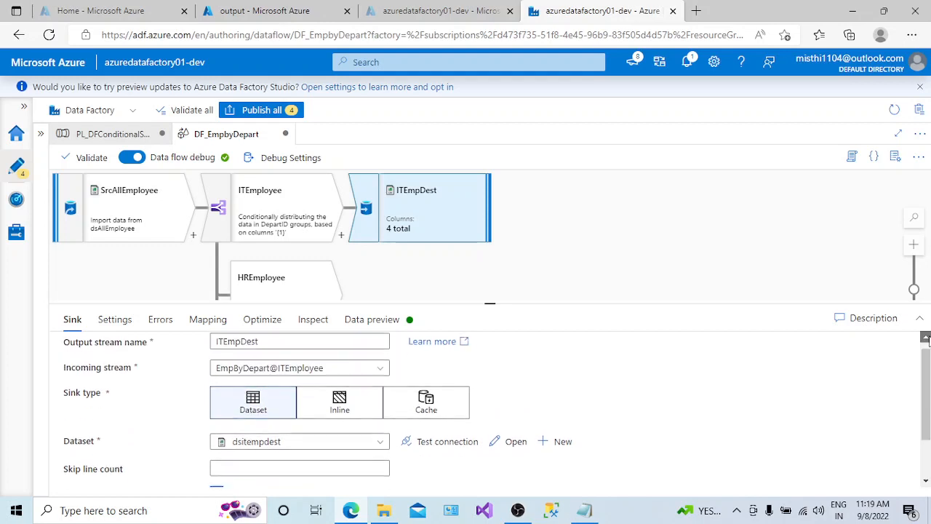
drag(490, 304, 502, 366)
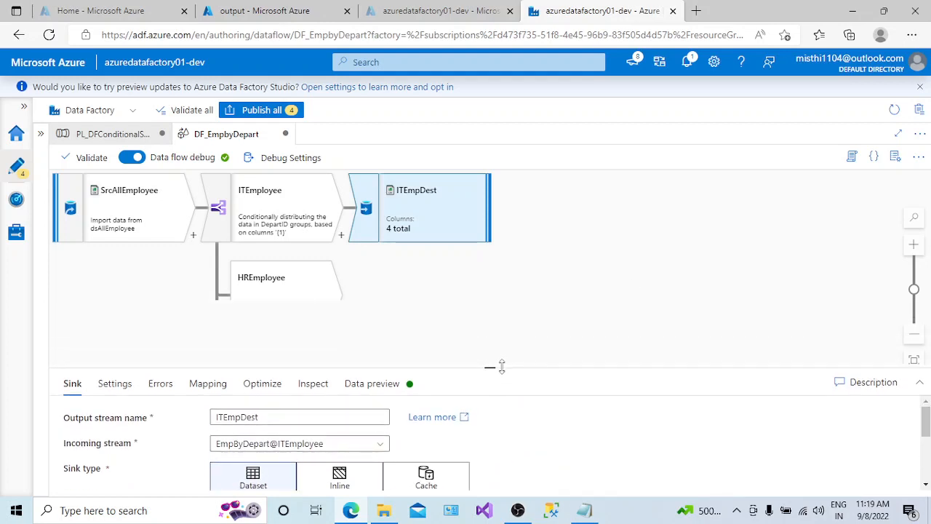
click(284, 297)
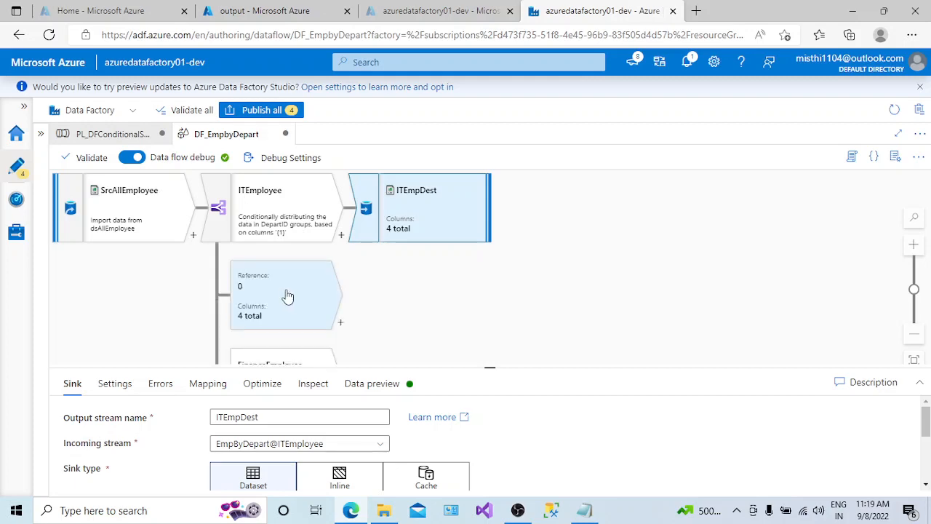
click(341, 323)
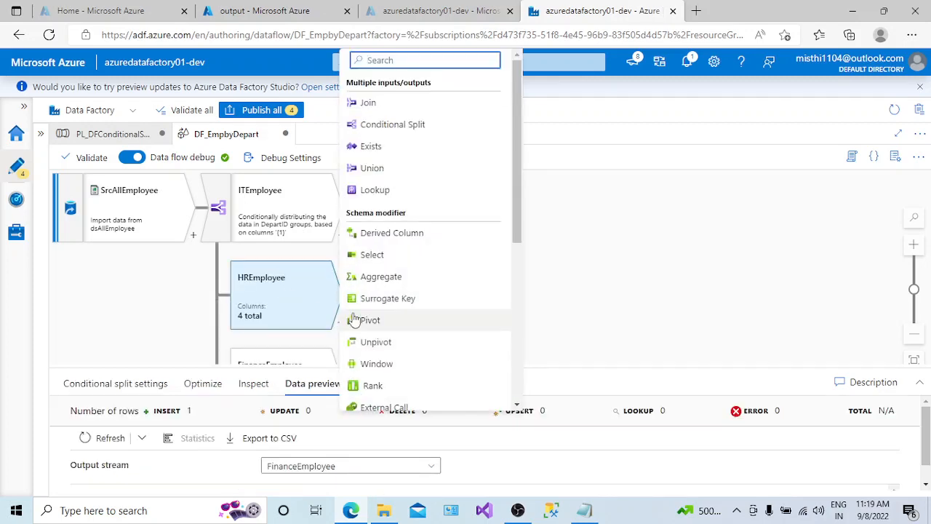
drag(515, 239, 514, 415)
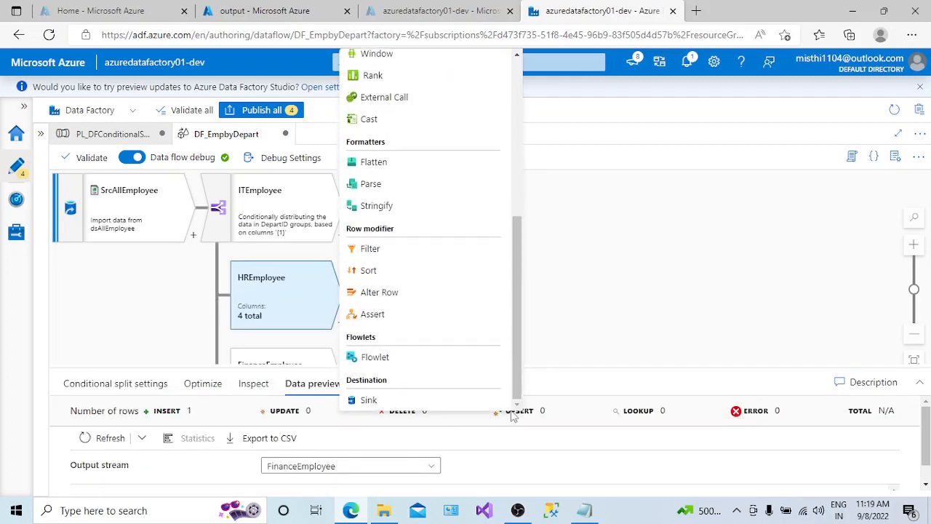
click(417, 406)
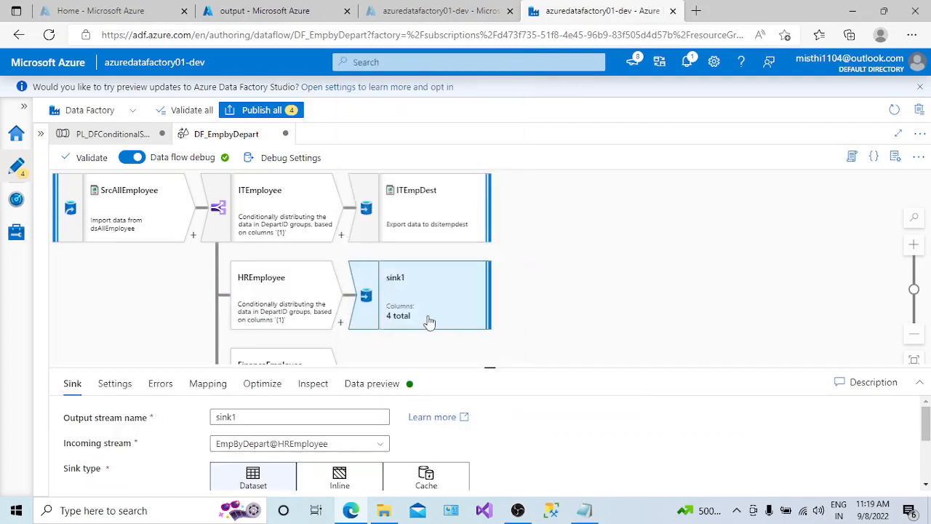
double_click(218, 413)
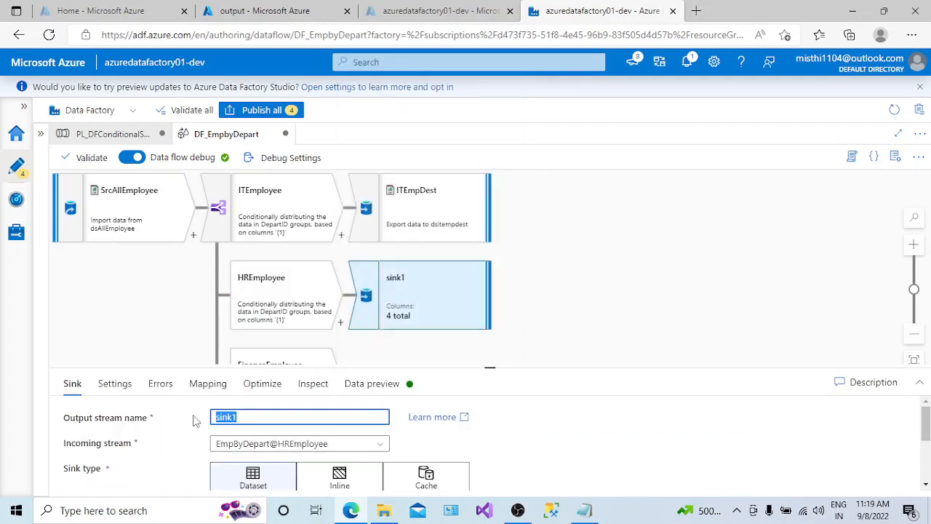
text(HREmpDest)
Start a new blob storage dataset in DelimitedText format for the HREmpDest sink.
drag(491, 367, 490, 267)
click(421, 419)
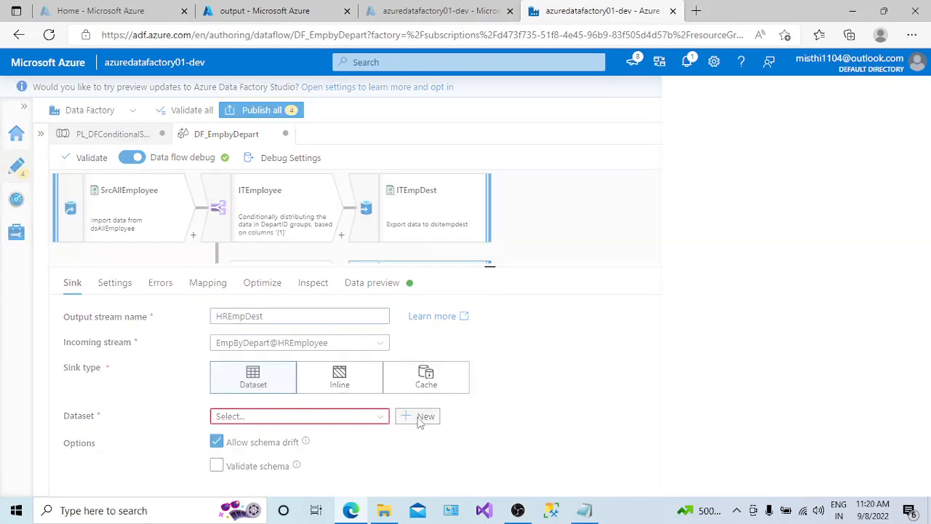
click(578, 276)
click(546, 478)
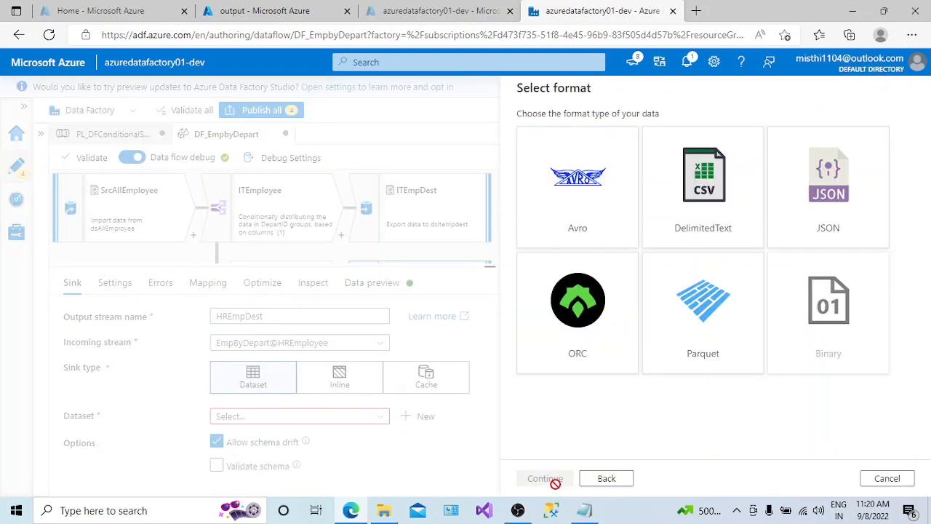
click(659, 220)
click(545, 477)
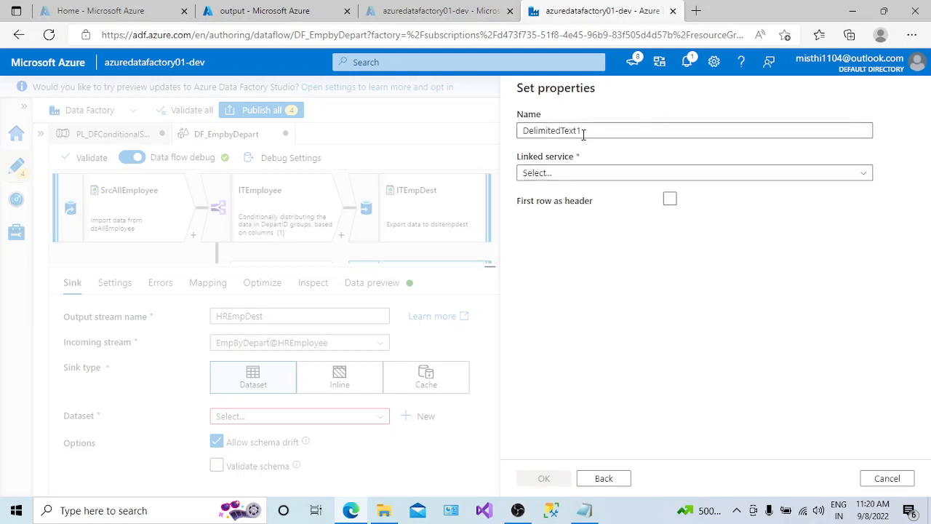
Name the dataset dsHREmp, choose the linked service ln_blob and treat the first row as header.
drag(584, 135, 509, 137)
text(ds)
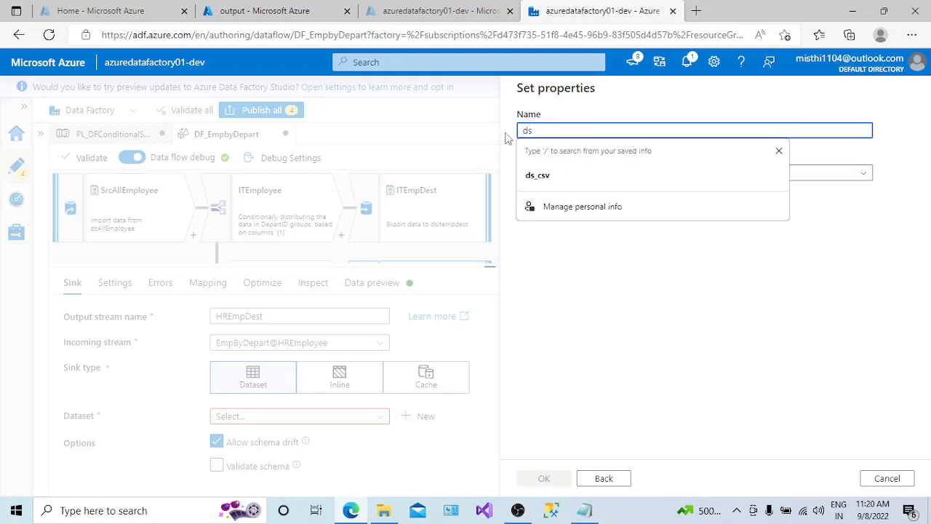
text(HREmplo)
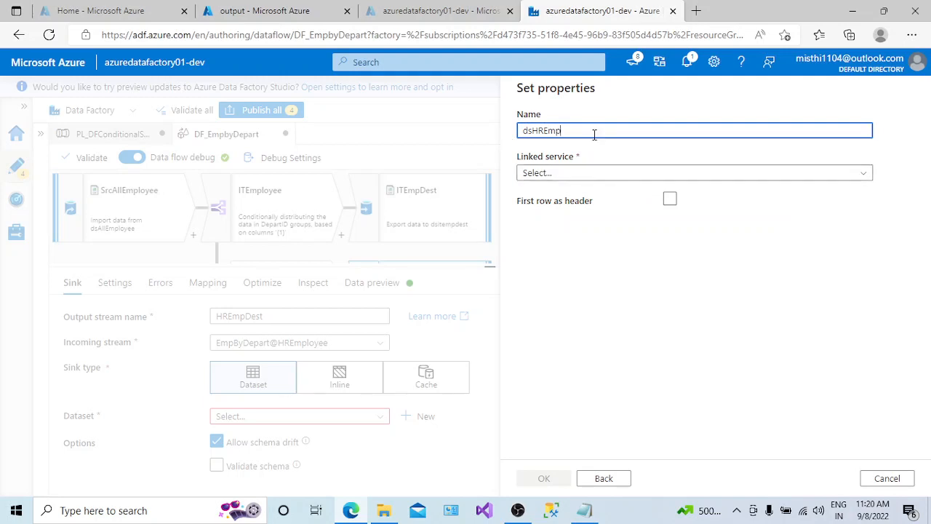
click(620, 175)
click(571, 258)
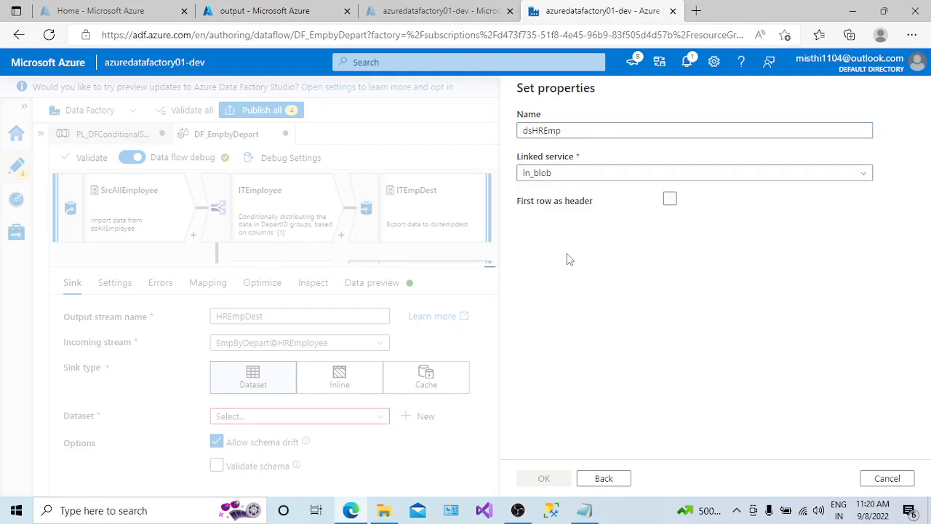
click(670, 283)
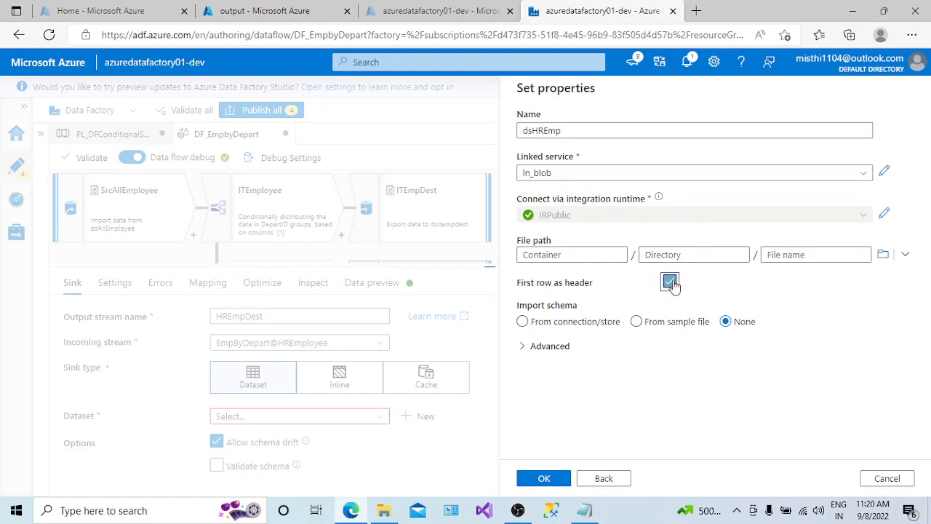
Browse the blob storage and choose the output container as the file path of dsHREmp.
click(883, 254)
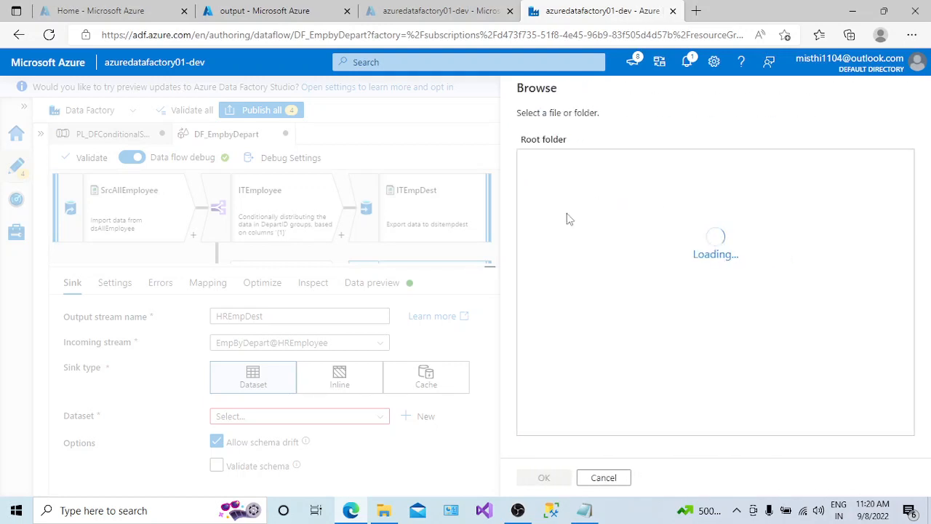
double_click(558, 191)
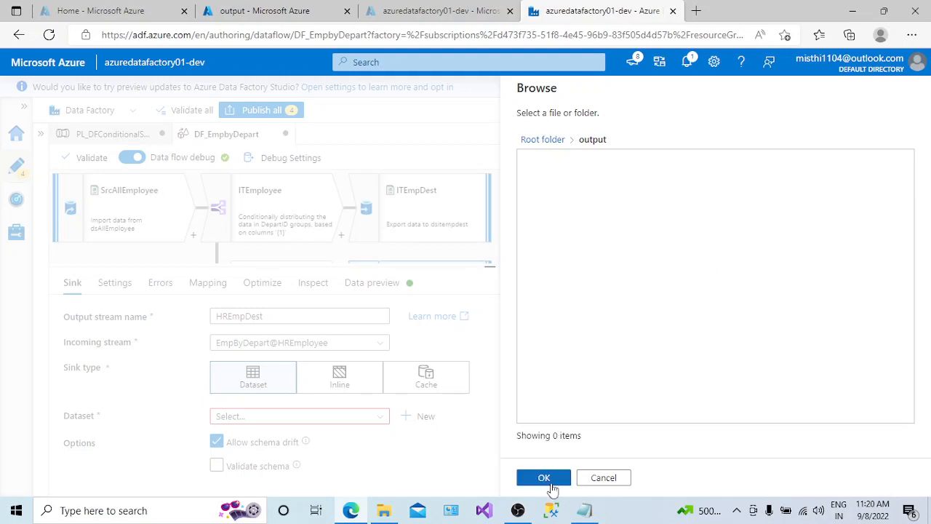
click(551, 485)
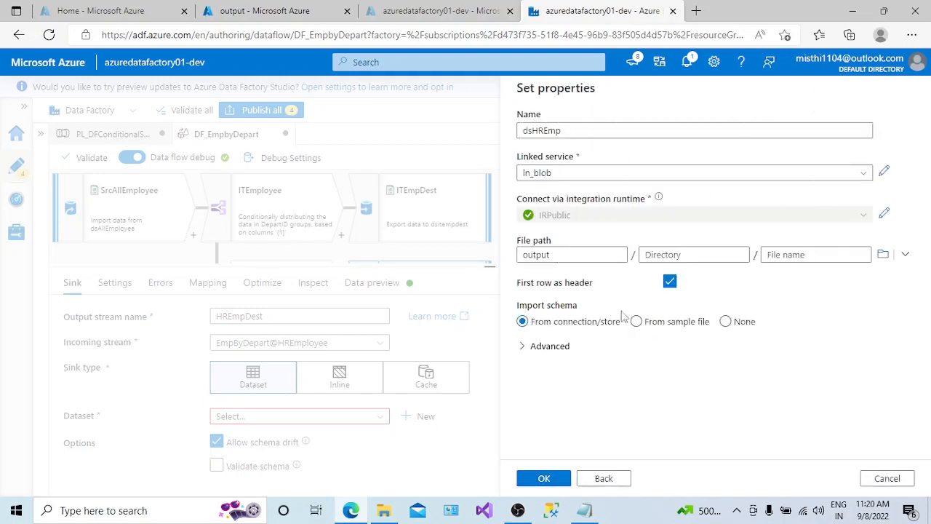
Set directory HR and file name HREmployee.csv, and create the dsHREmp dataset with schema import None.
click(726, 322)
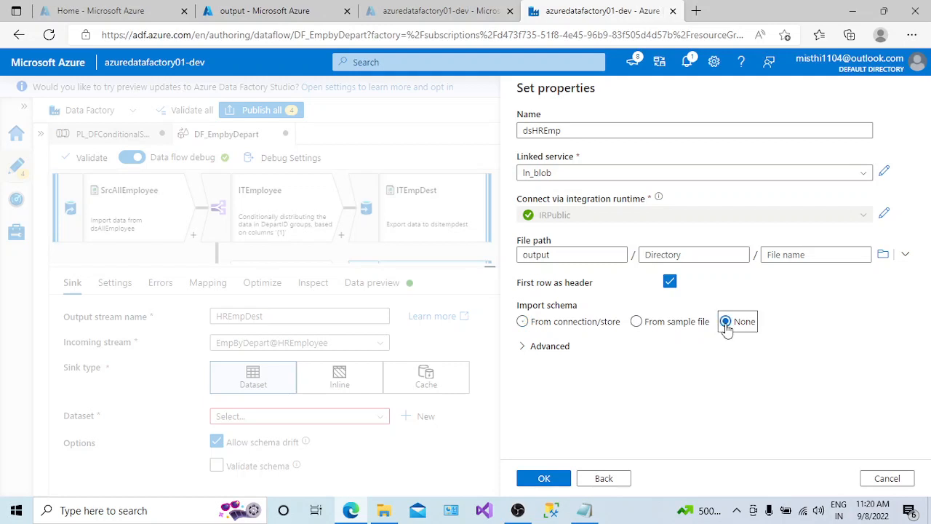
click(687, 255)
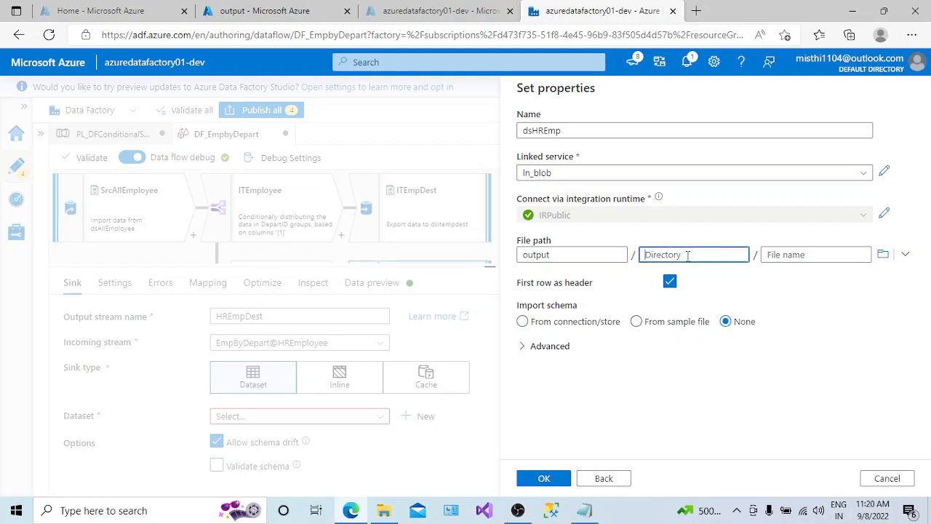
text(HR)
click(786, 255)
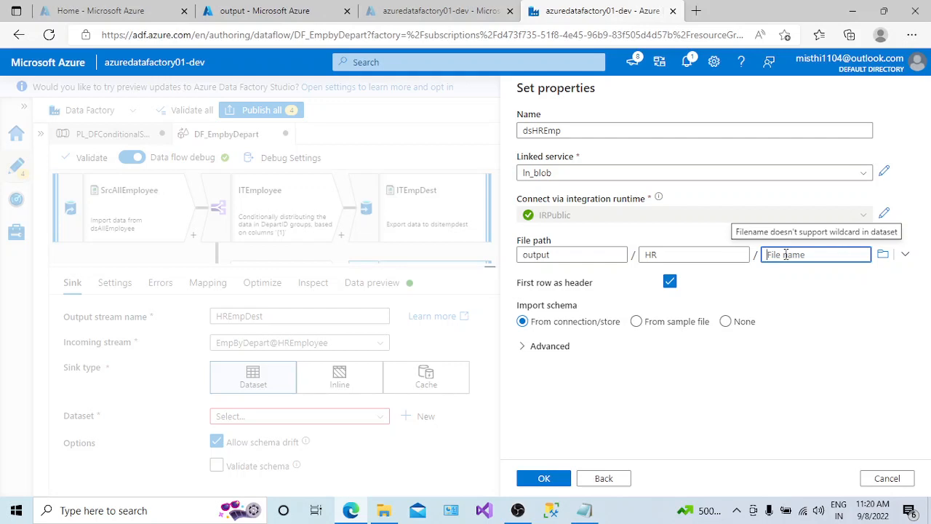
text(HREmployee.csv)
click(726, 321)
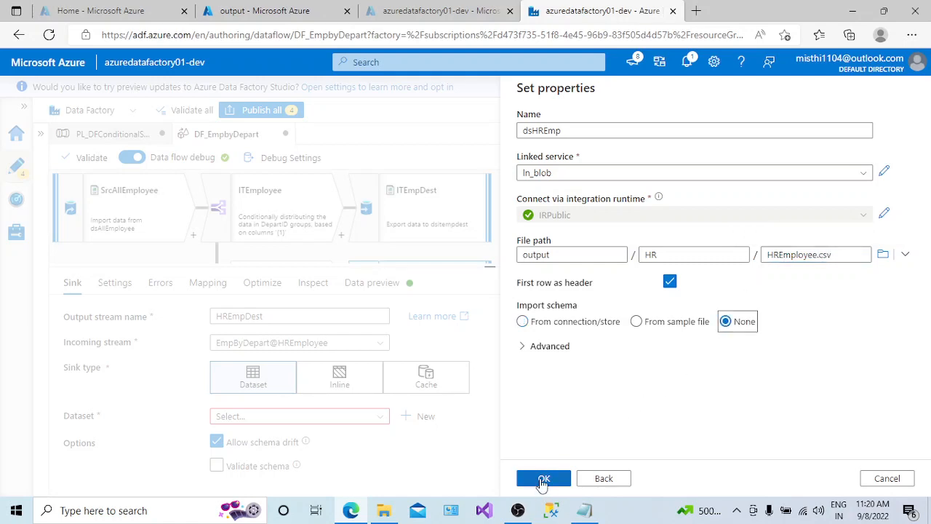
click(543, 478)
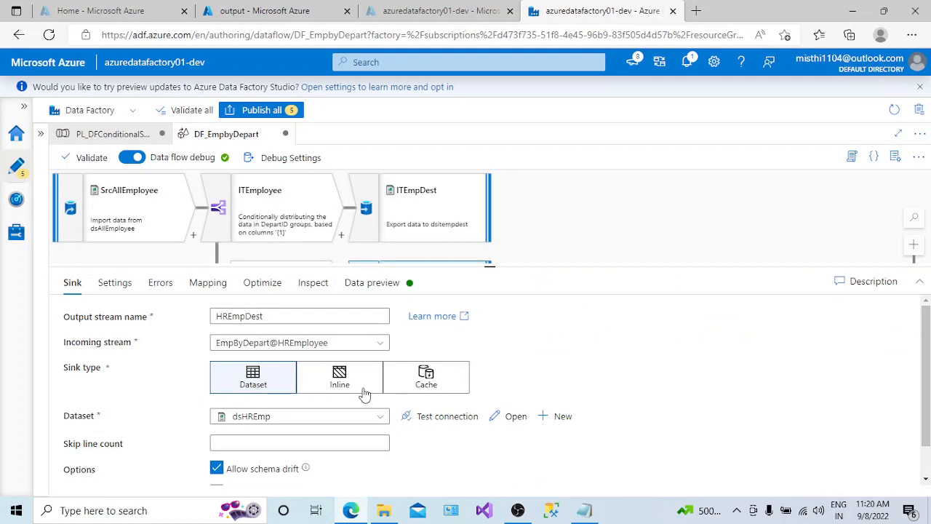
Add a sink destination to the FinanceEmployee stream of the conditional split.
scroll(917, 400, down, 1)
scroll(917, 400, up, 1)
drag(490, 264, 446, 398)
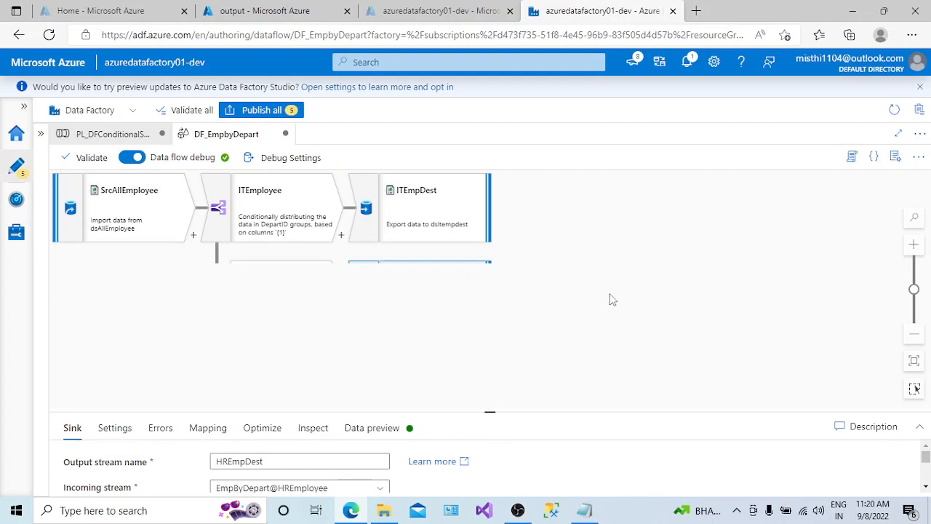
click(322, 376)
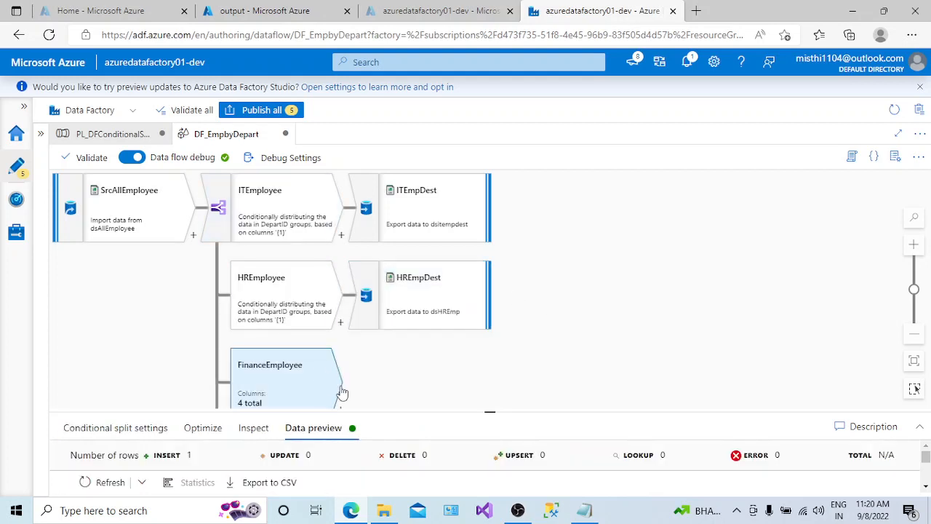
drag(482, 411, 488, 458)
click(342, 412)
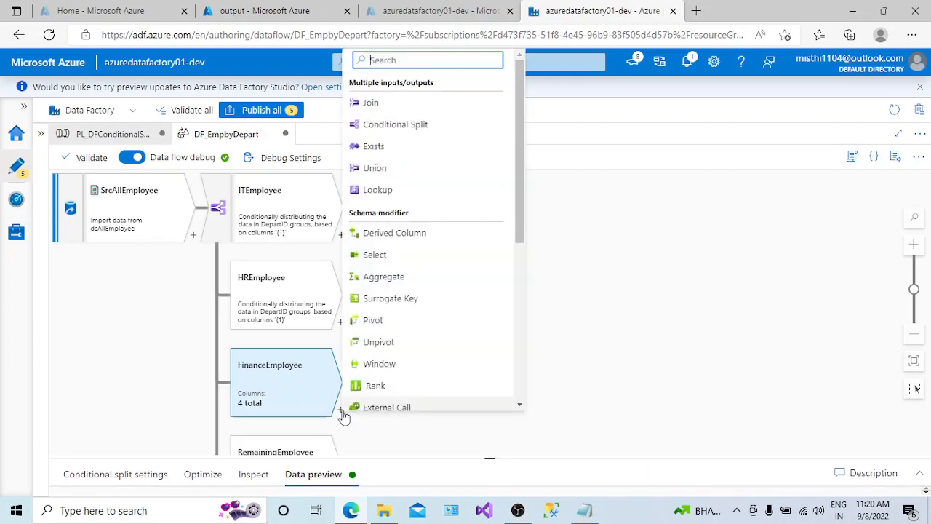
scroll(509, 385, down, 5)
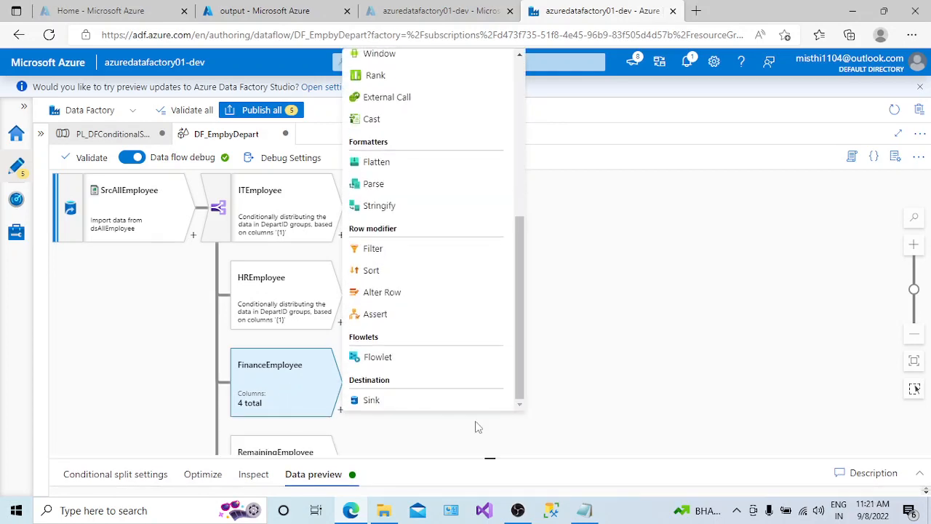
click(393, 406)
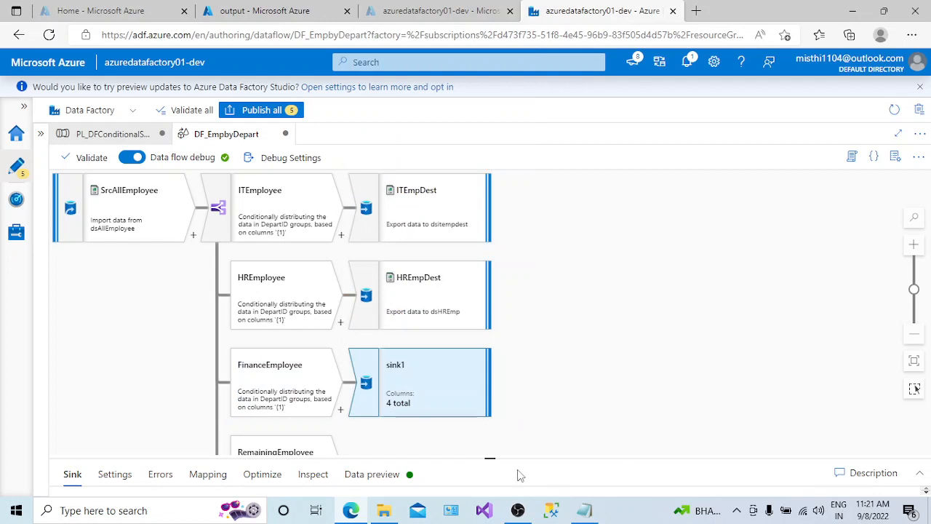
Set the output stream name of the FinanceEmployee sink to FinanceEmpl.
drag(490, 459, 489, 286)
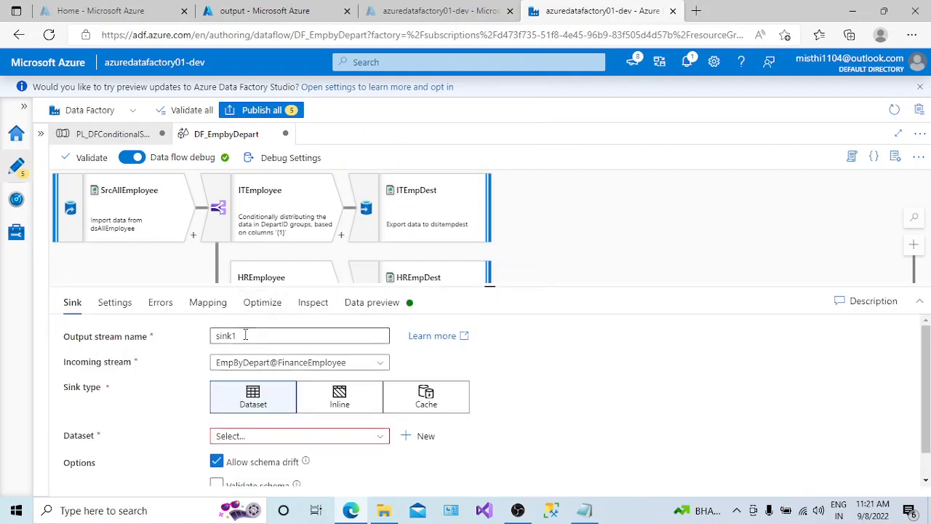
drag(240, 335, 196, 347)
text(F)
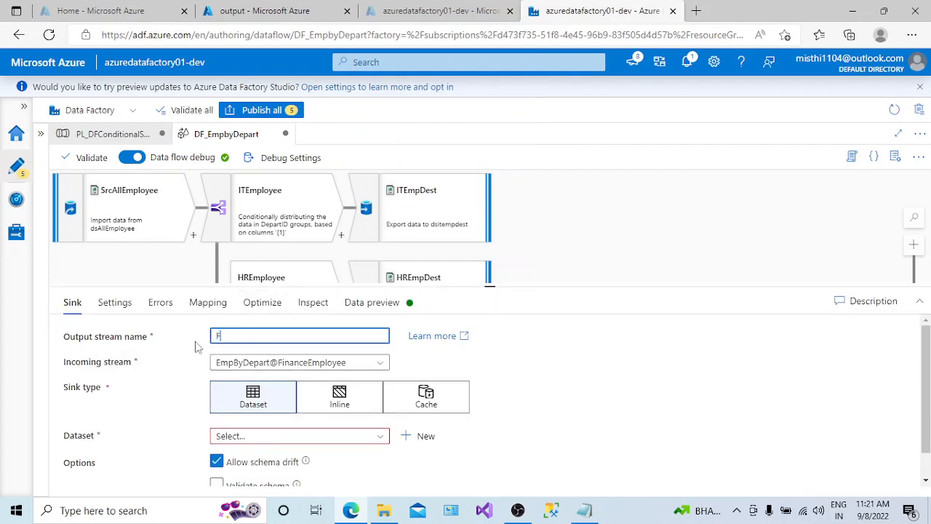
text(inanceE)
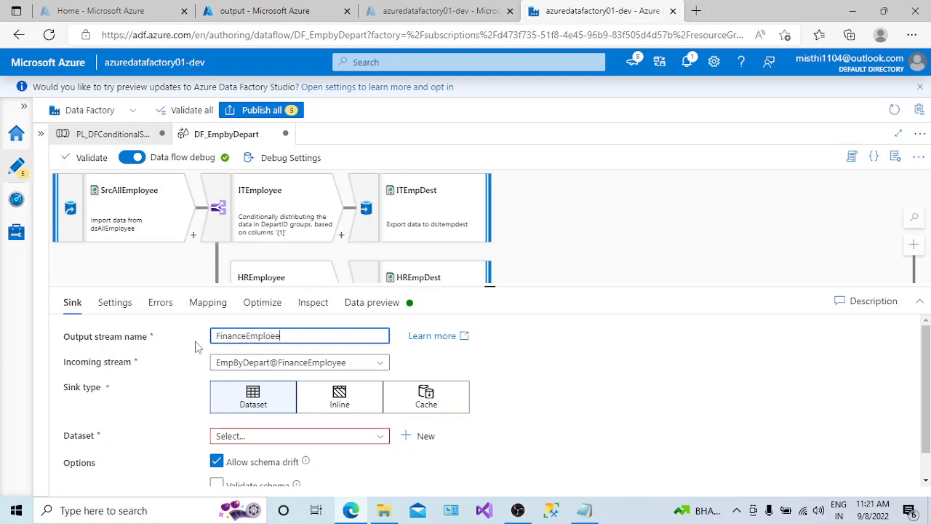
text(mpl)
Start a new Azure Blob Storage dataset in DelimitedText format for the FinanceEmpl sink.
click(425, 437)
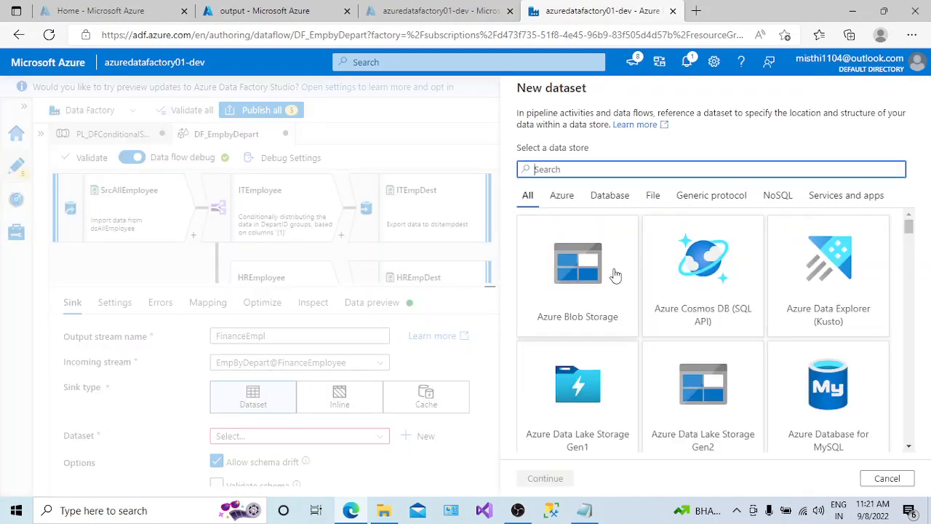
click(613, 270)
click(562, 473)
click(697, 191)
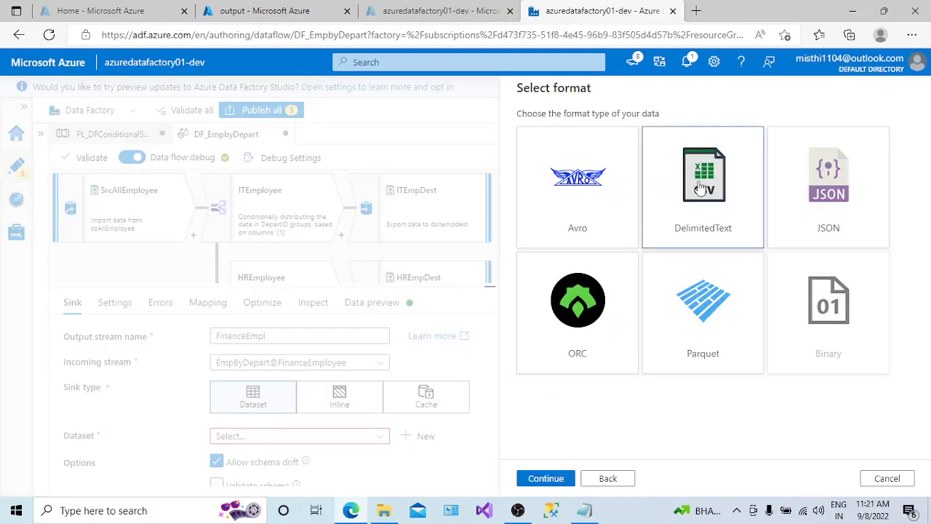
click(541, 480)
Name the dataset dsfinanceEmpl, choose the linked service ln_blob and treat the first row as header.
drag(604, 131, 466, 137)
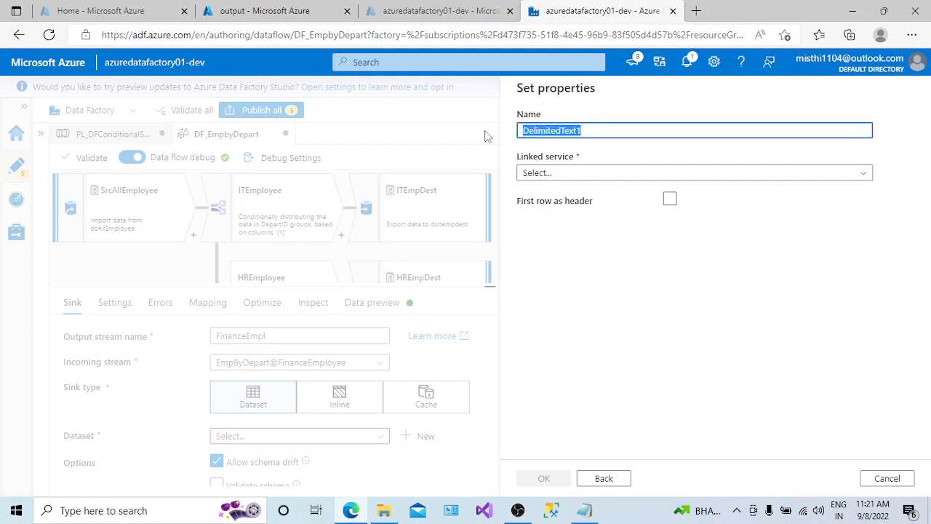
text(dsfinanceEmpl)
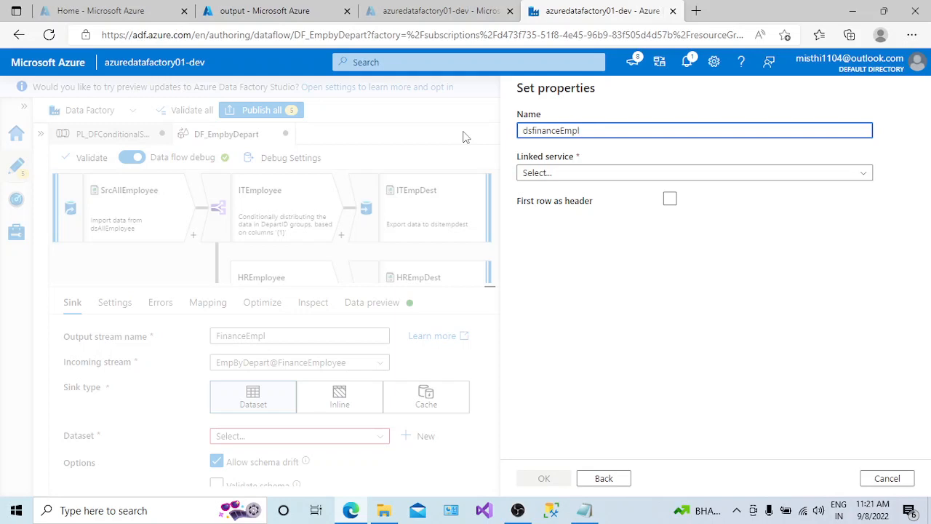
click(566, 175)
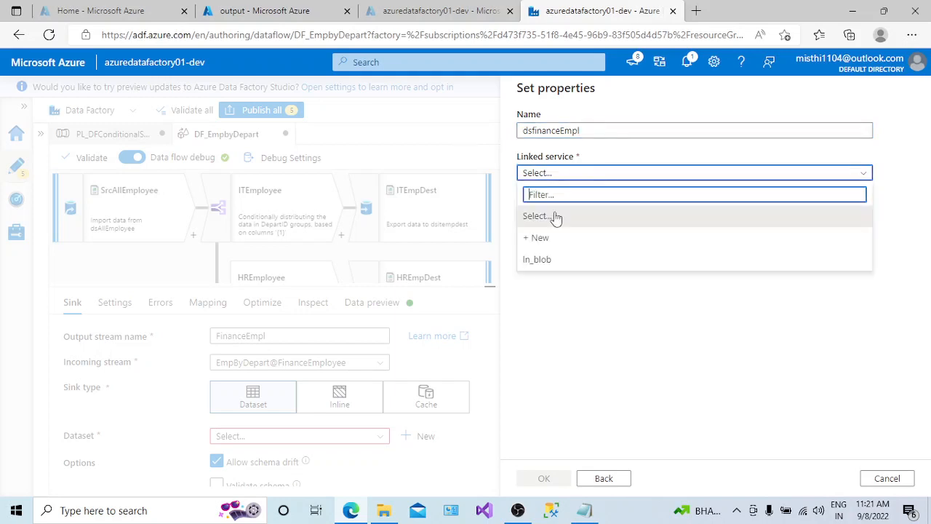
click(556, 259)
click(669, 282)
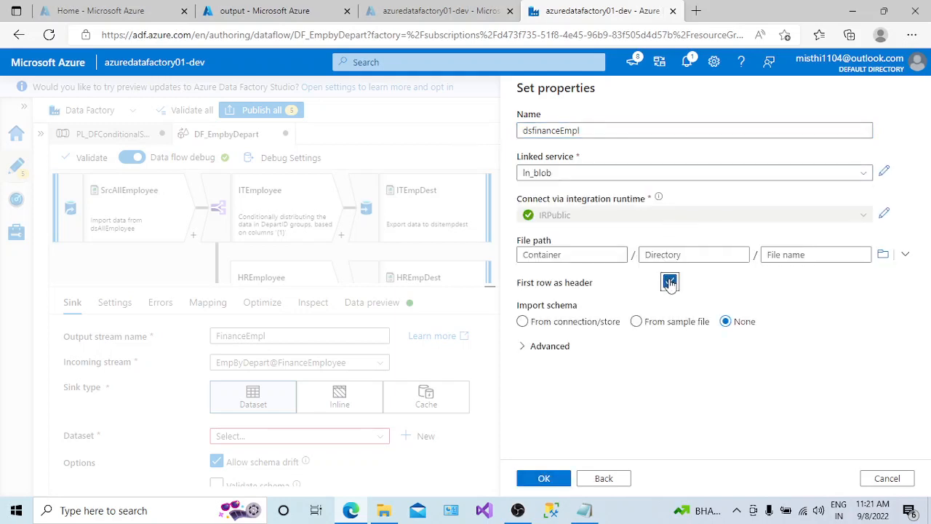
Browse the blob storage and choose the output container as the file path of dsfinanceEmpl.
click(904, 255)
click(839, 296)
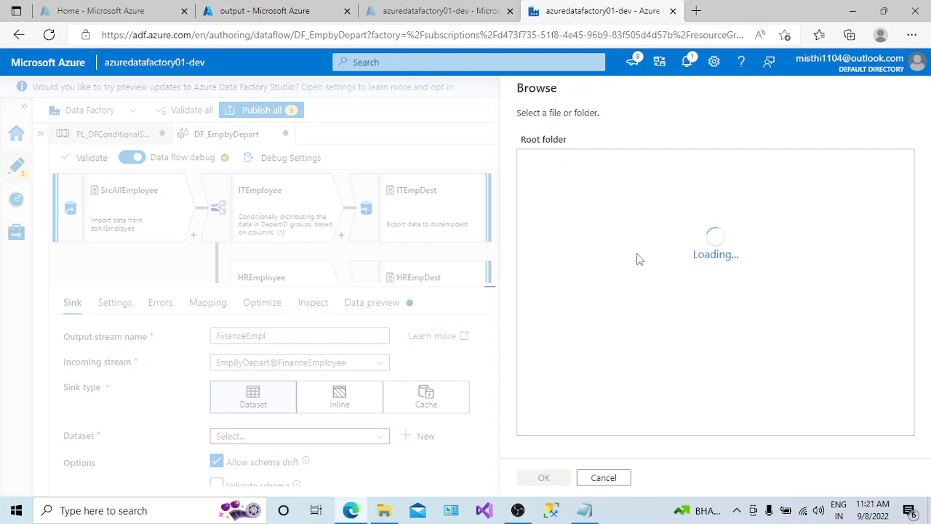
click(562, 197)
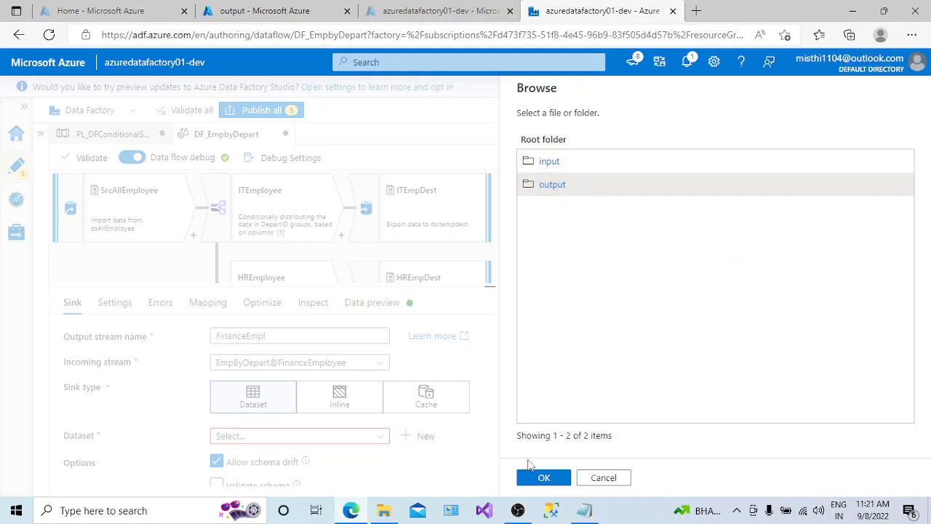
click(552, 478)
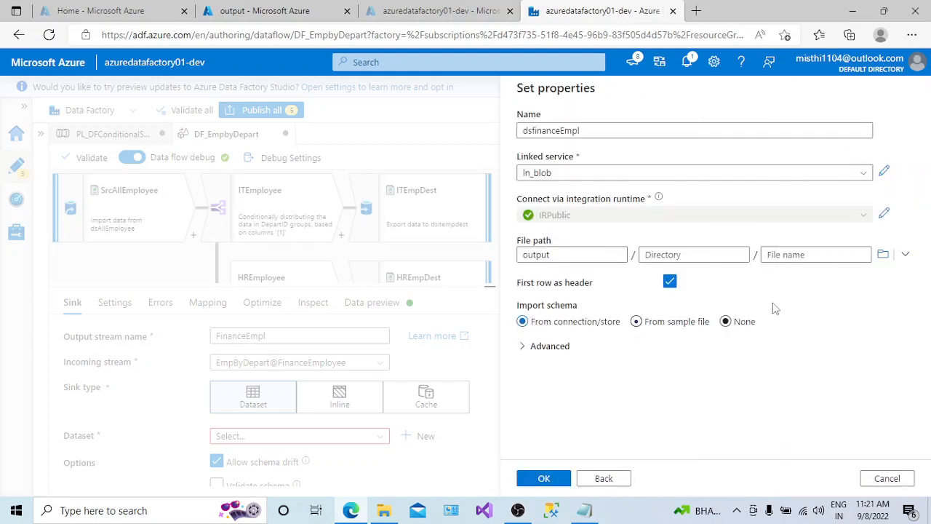
Set directory Finance and file name FinananceEmp.csv, and create the dsfinanceEmpl dataset with schema import None.
click(693, 253)
text(Fi)
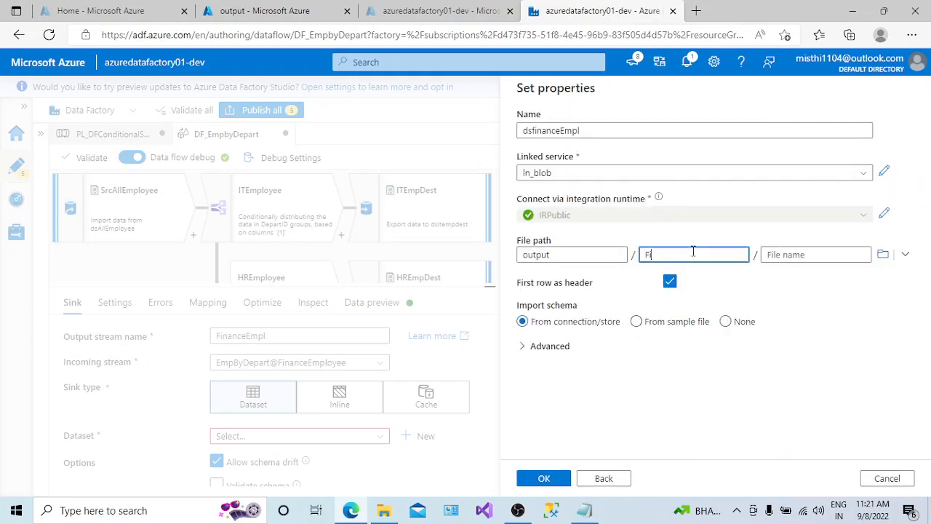
text(nancae)
key(BackSpace)
key(BackSpace)
key(BackSpace)
click(796, 256)
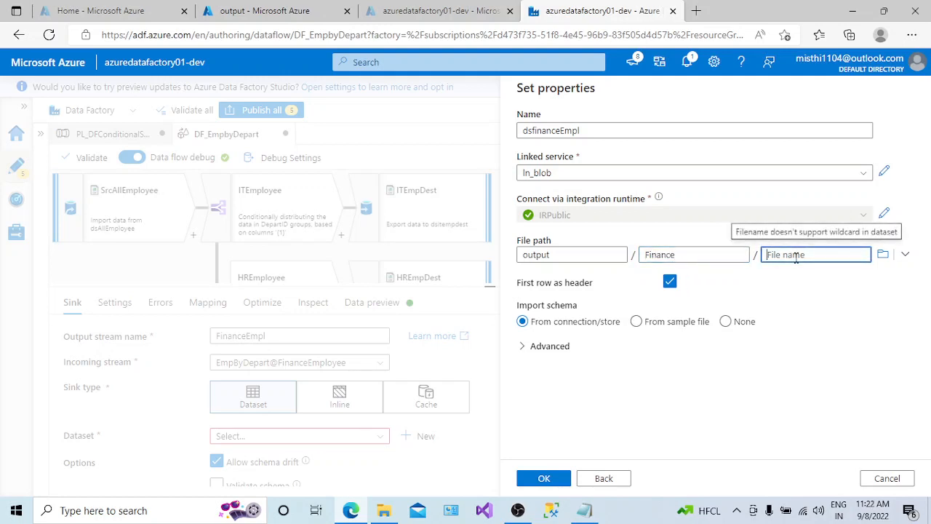
text(FinanaceEmp.csv)
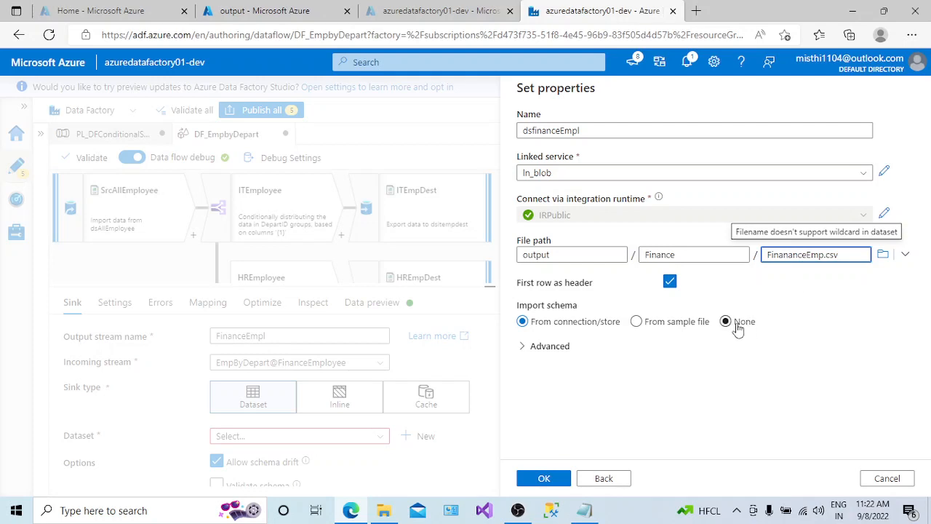
click(725, 321)
click(543, 479)
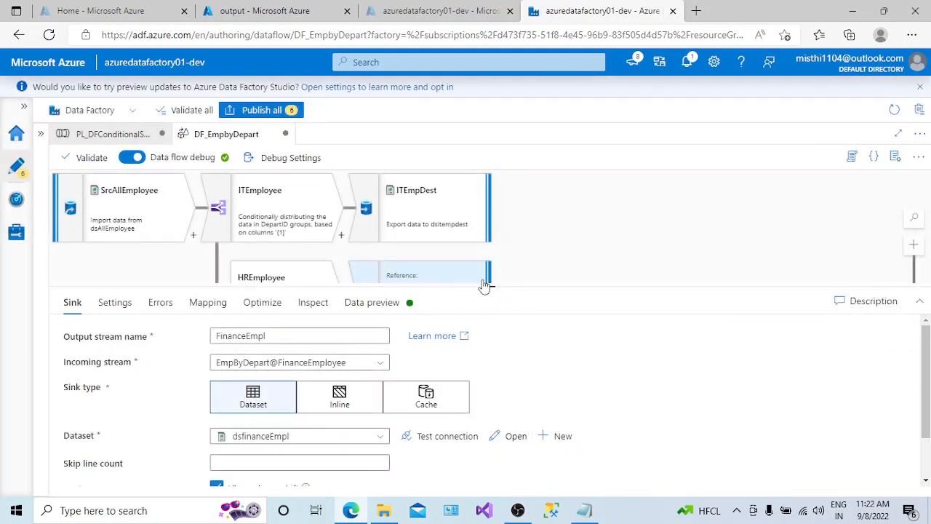
Refresh the data preview of the ITEmpDest sink and examine its employee rows.
drag(489, 287, 491, 345)
click(452, 219)
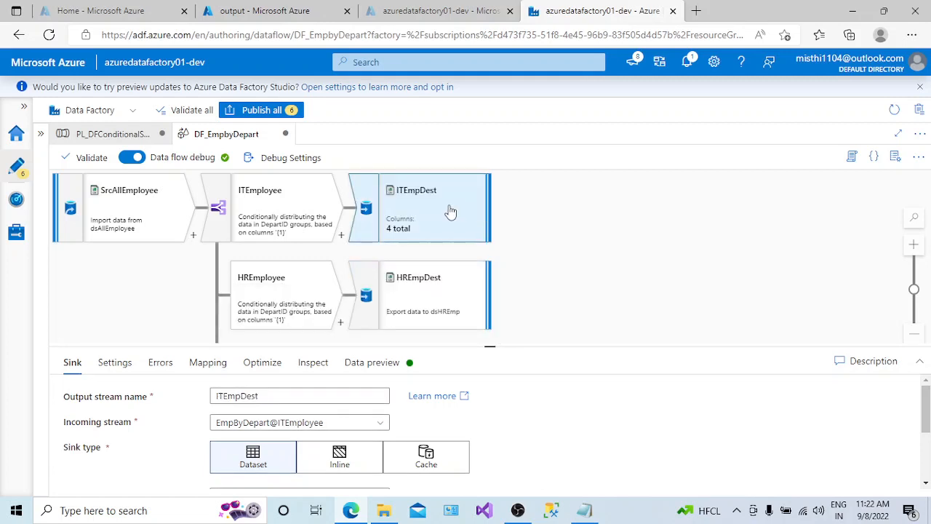
click(391, 364)
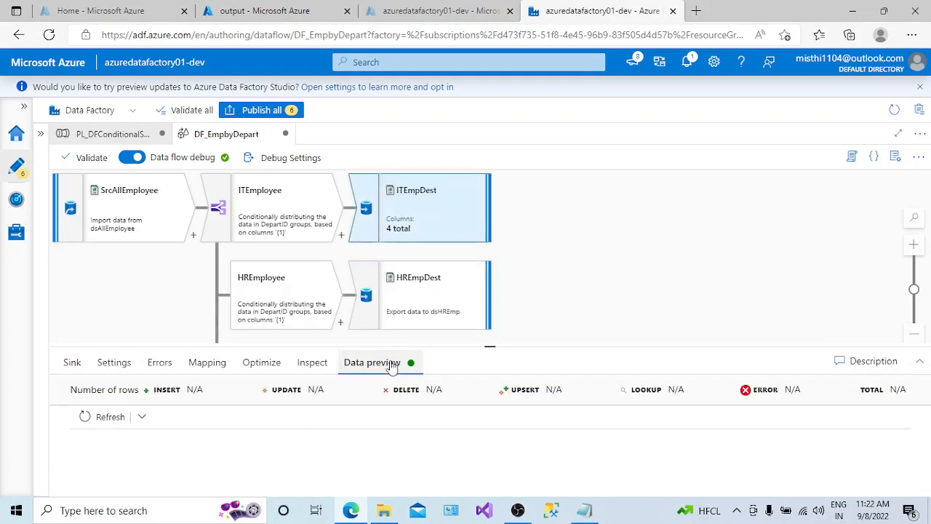
click(96, 416)
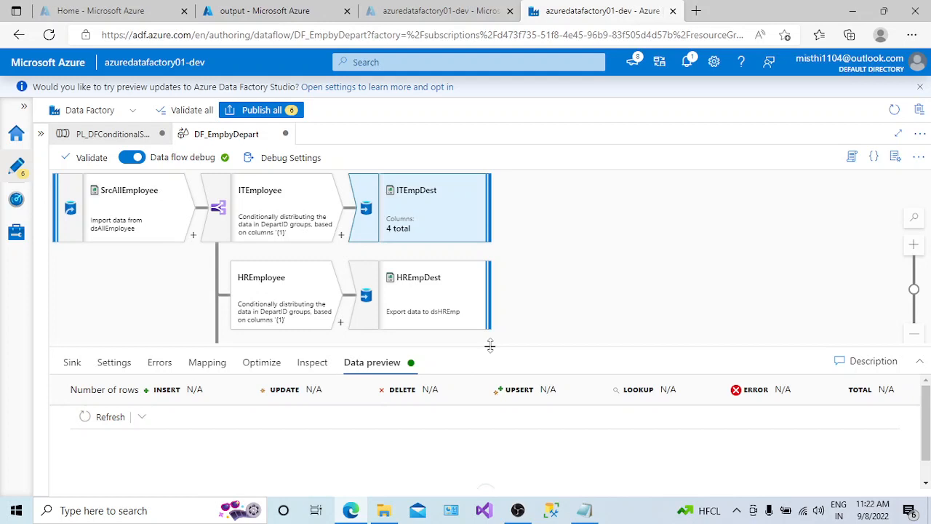
drag(490, 347, 489, 286)
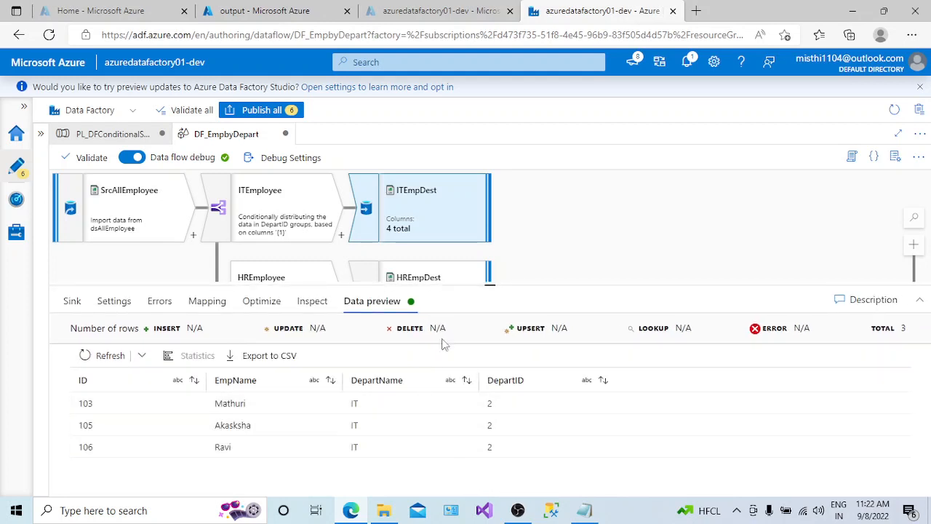
Refresh the data preview of the HREmpDest sink and examine its employee rows.
click(443, 277)
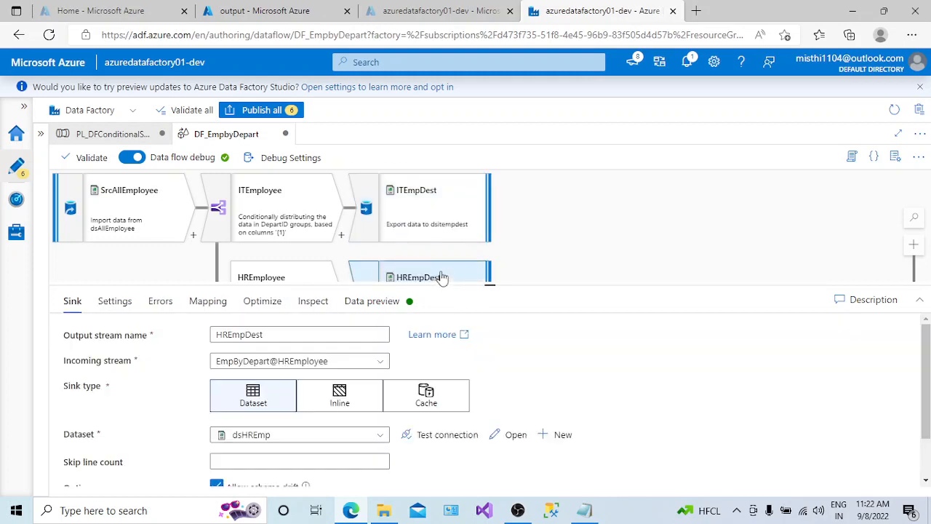
click(372, 301)
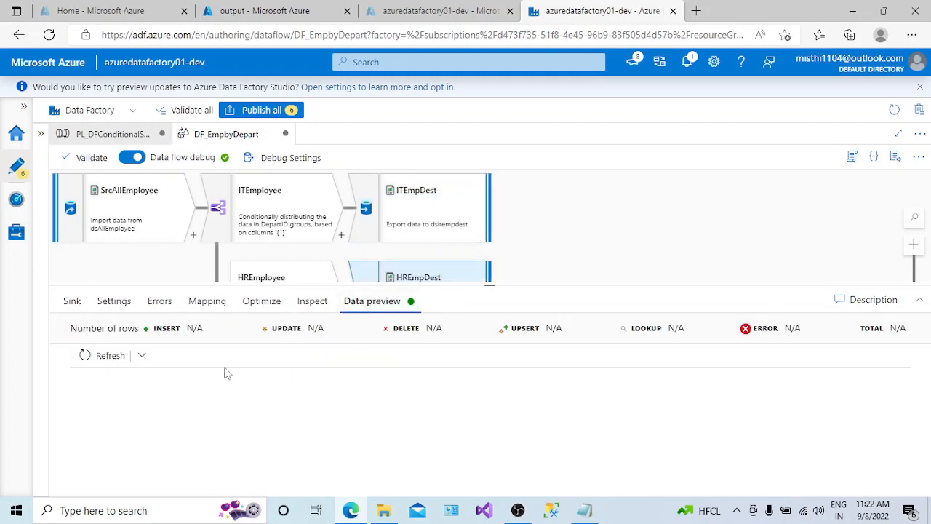
click(102, 356)
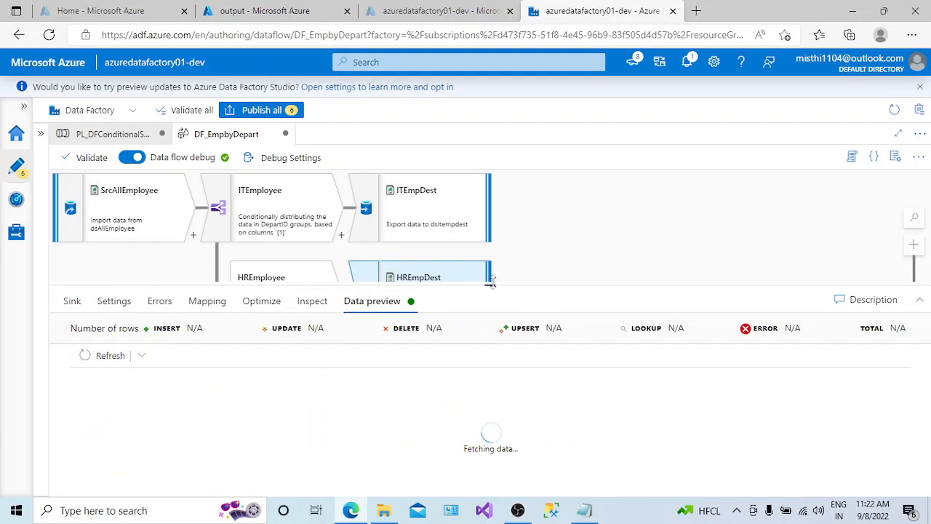
mouse_move(490, 284)
mouse_down()
mouse_move(491, 297)
mouse_move(498, 275)
mouse_up()
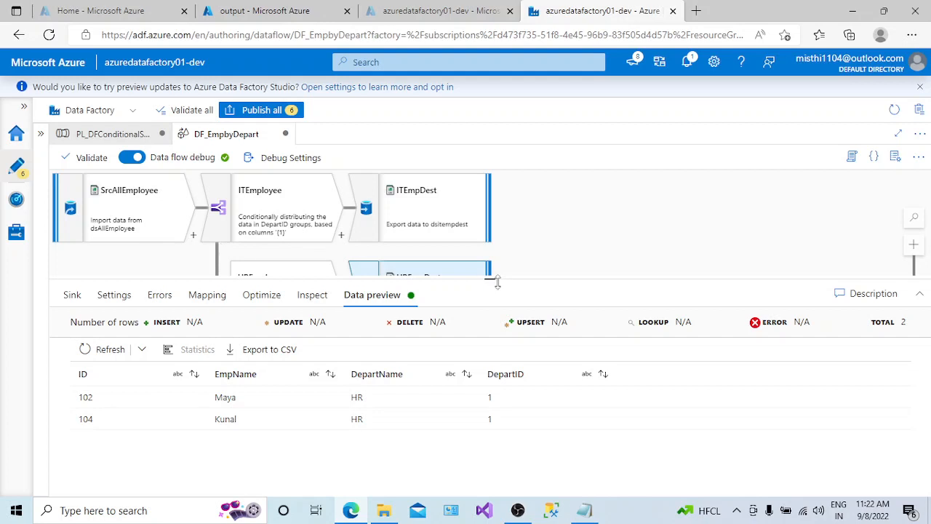
drag(495, 281, 493, 369)
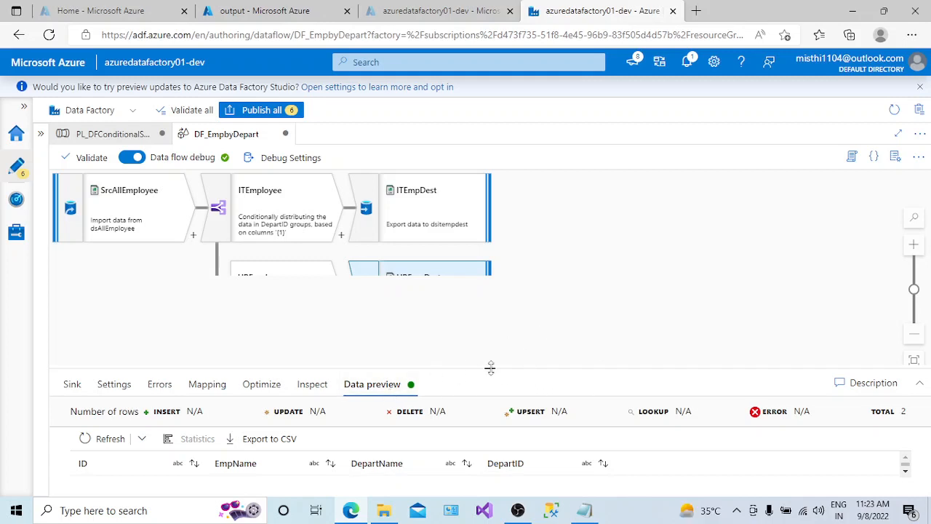
drag(491, 368, 492, 318)
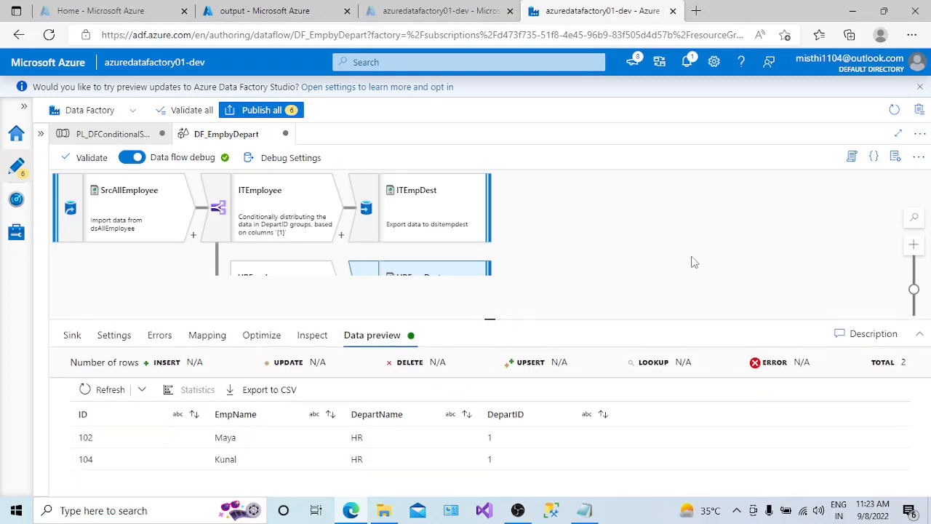
Preview the data of the FinanceEmpl sink and examine its employee rows.
click(757, 247)
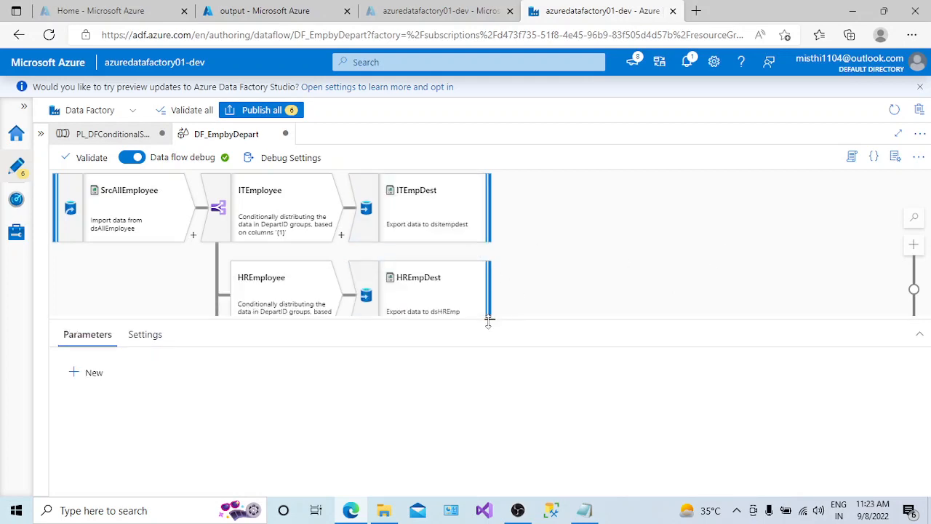
drag(492, 320, 493, 412)
scroll(711, 303, down, 2)
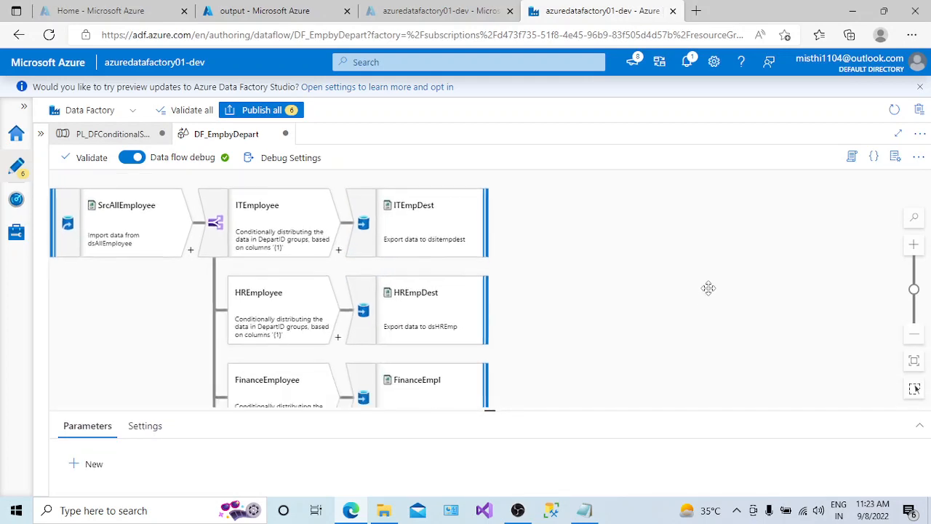
click(454, 319)
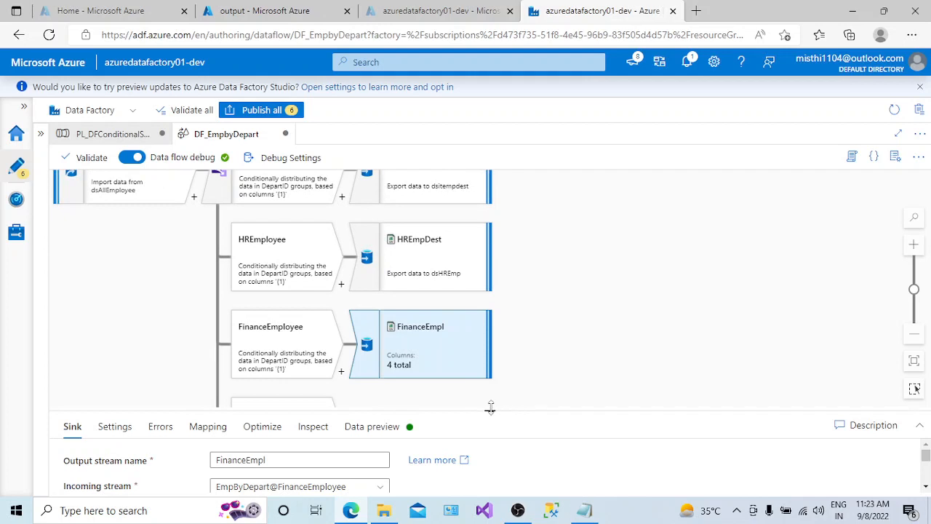
drag(490, 407, 491, 297)
click(371, 426)
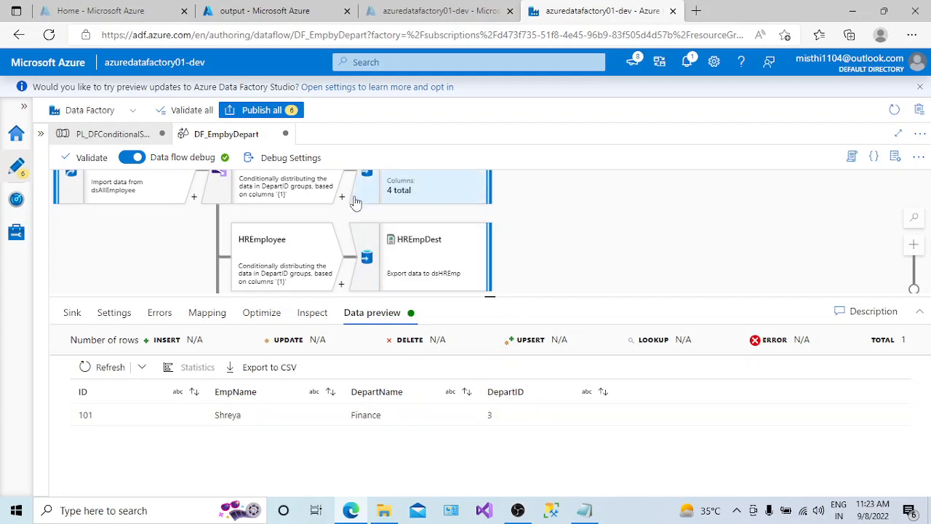
Review the pending pipeline, dataset and data flow changes, and publish them all to the live environment.
click(282, 113)
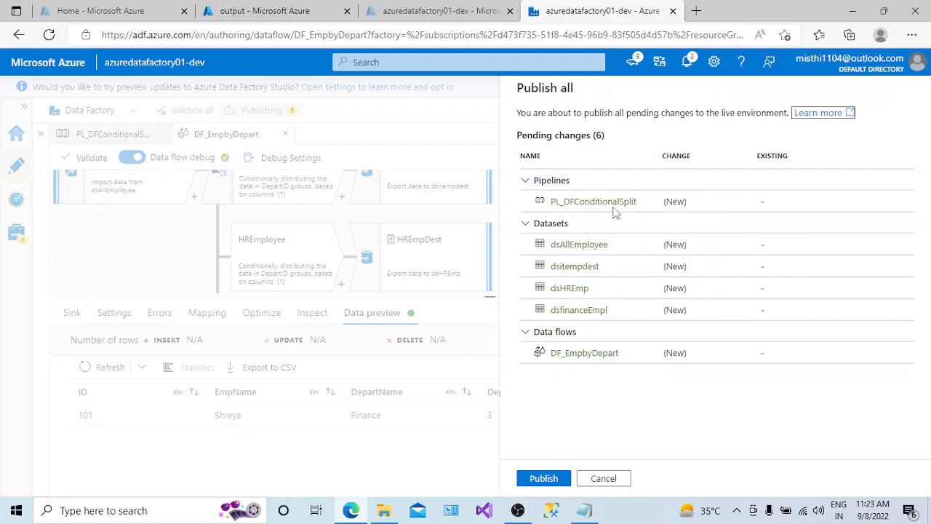
drag(553, 355, 627, 357)
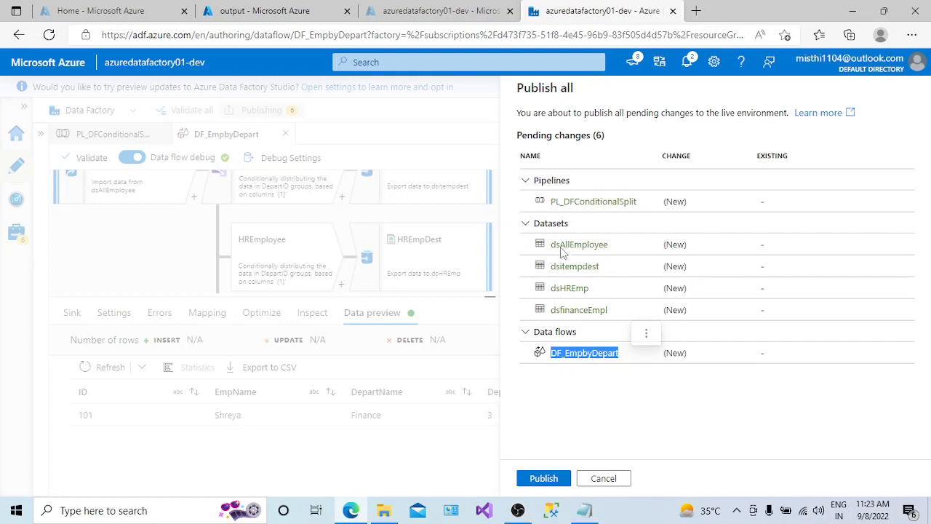
drag(553, 247, 611, 252)
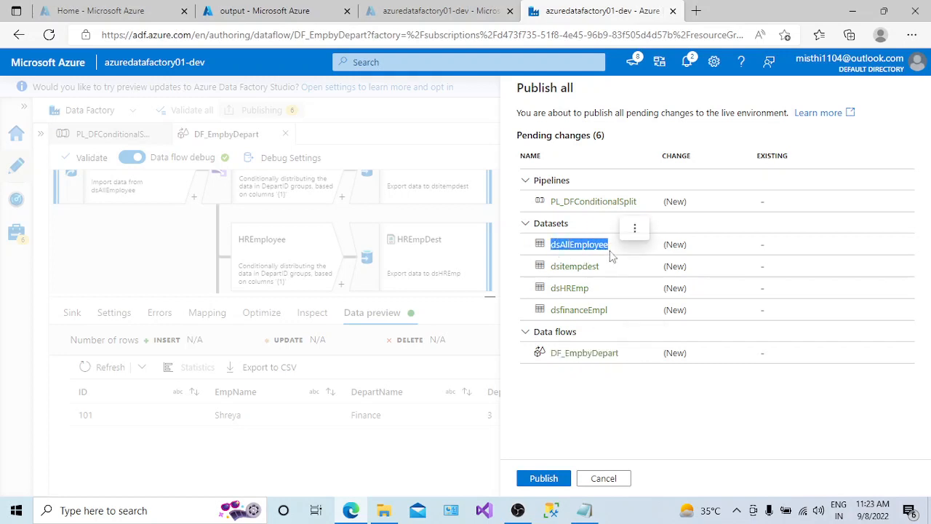
drag(551, 266, 611, 308)
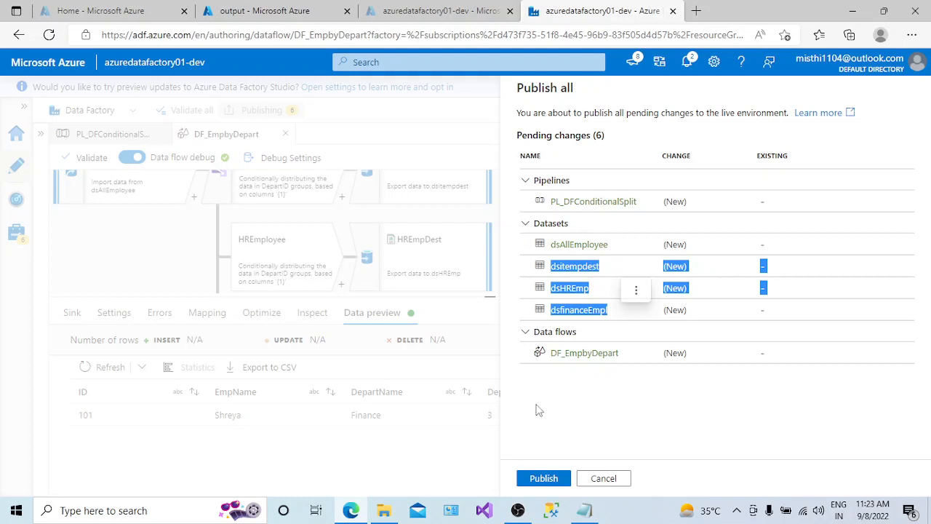
click(545, 480)
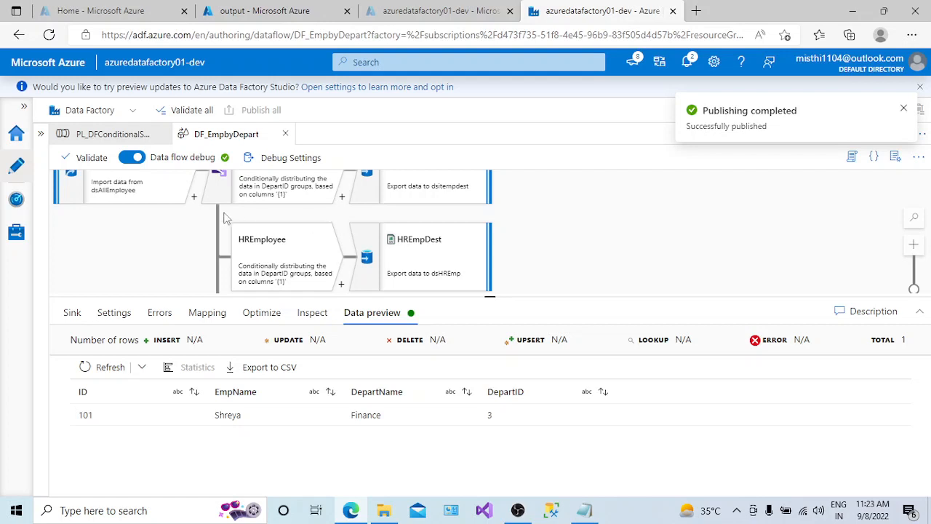
Validate the PL_DFConditionalSplit pipeline and start a debug run of it.
click(109, 137)
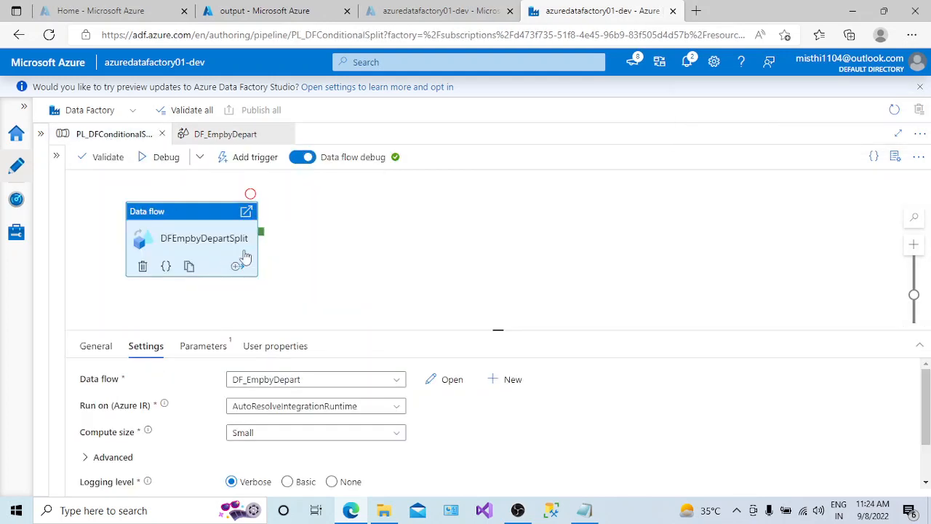
click(93, 156)
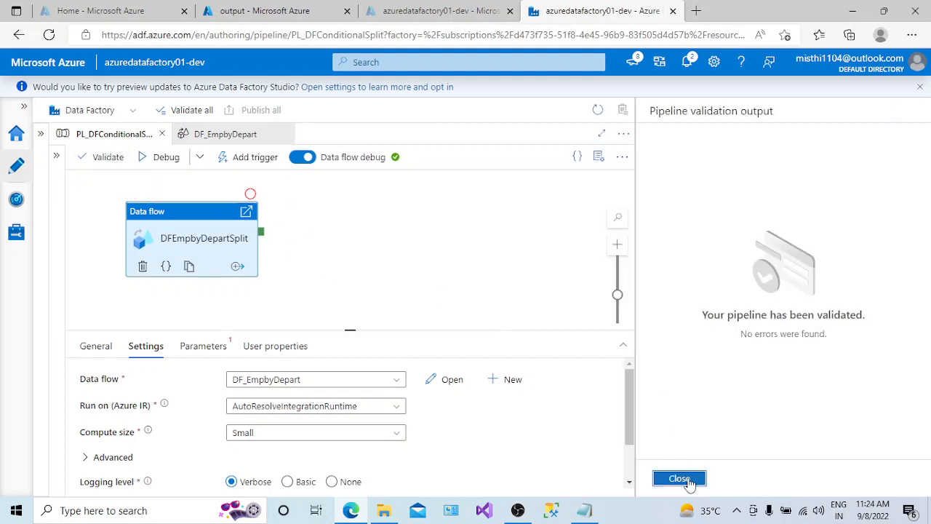
click(679, 479)
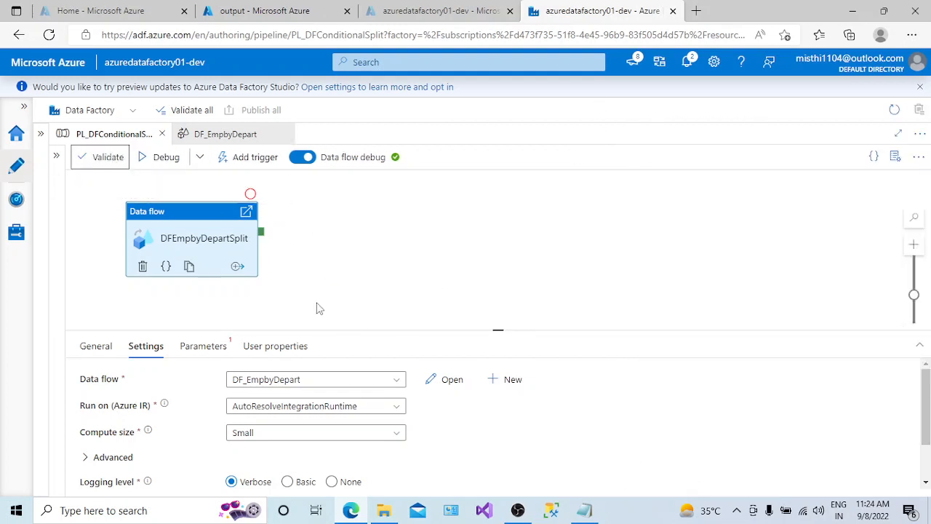
click(166, 159)
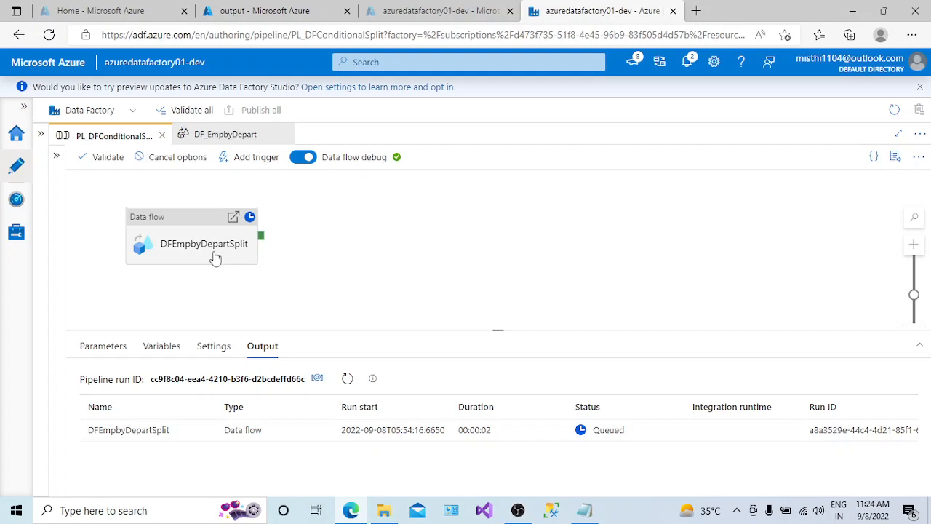
Enlarge the run output area and repeatedly refresh the DFEmpbyDepartSplit activity's run status.
click(348, 379)
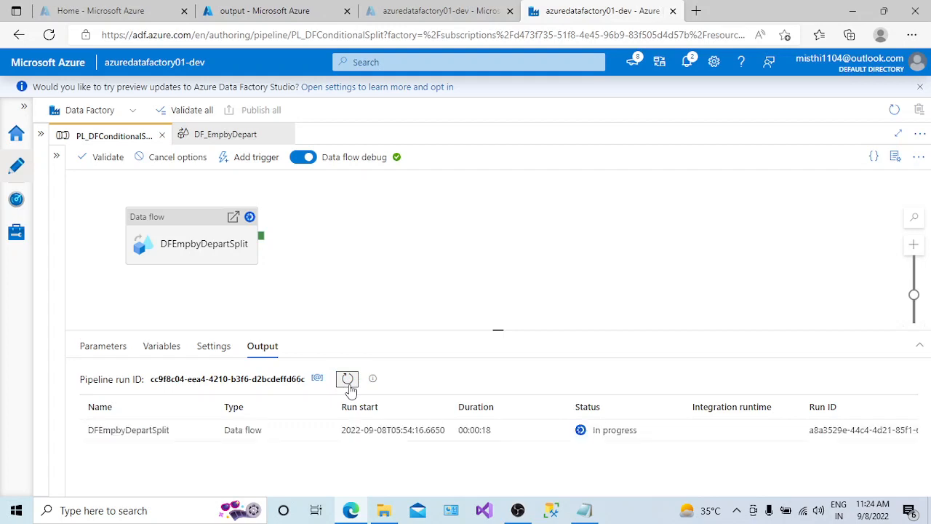
drag(498, 330, 493, 283)
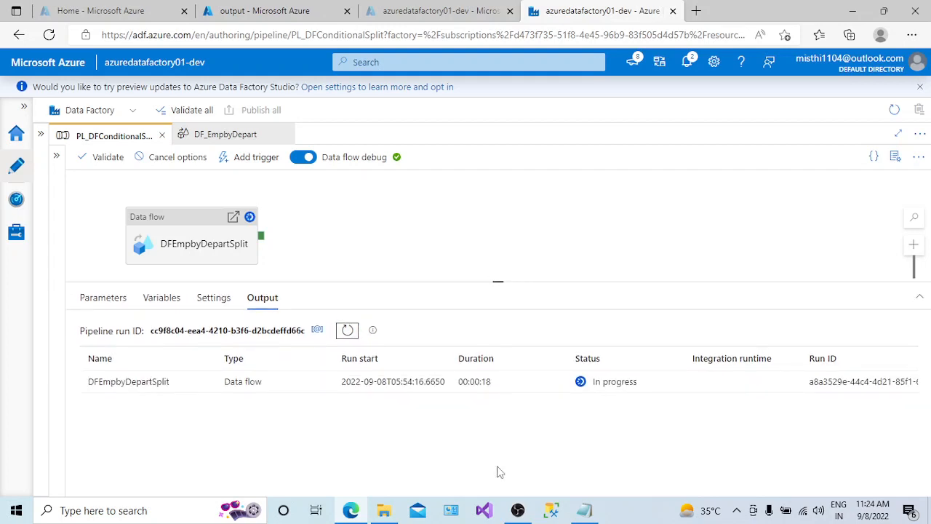
click(738, 511)
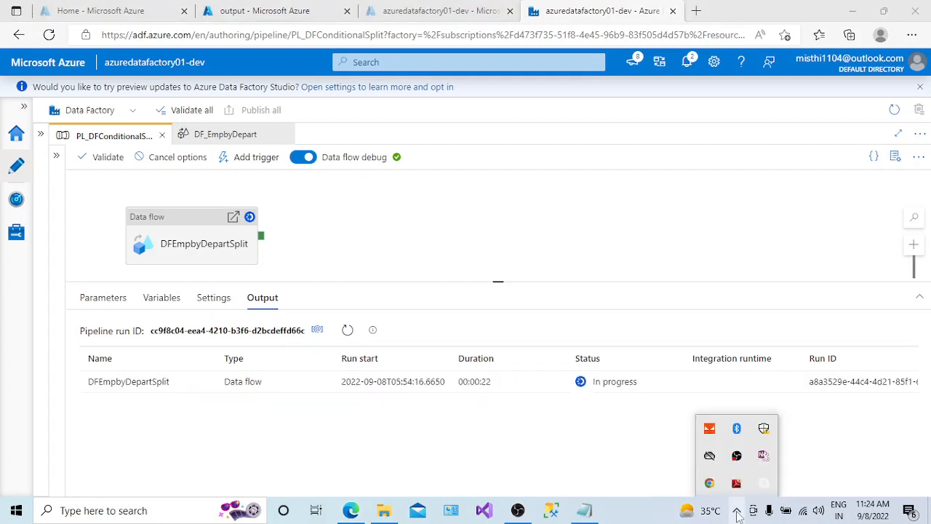
click(350, 332)
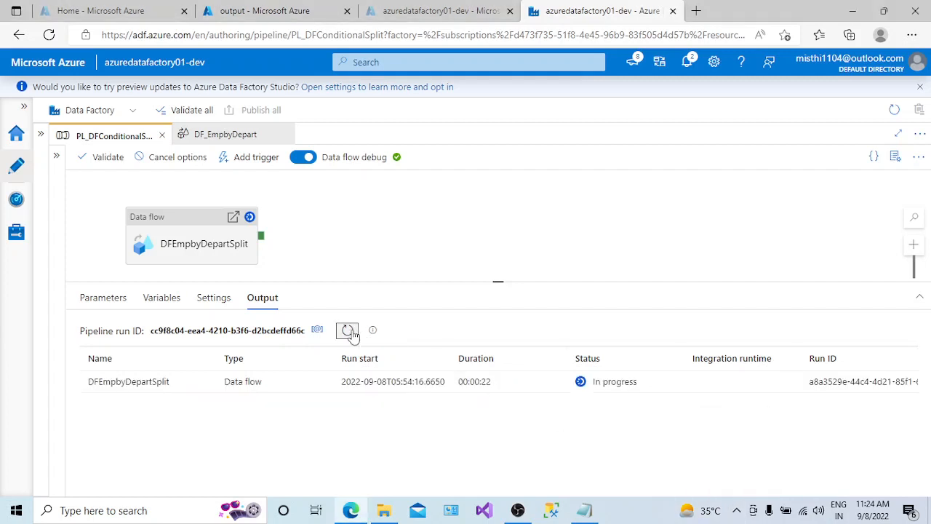
click(348, 331)
click(737, 512)
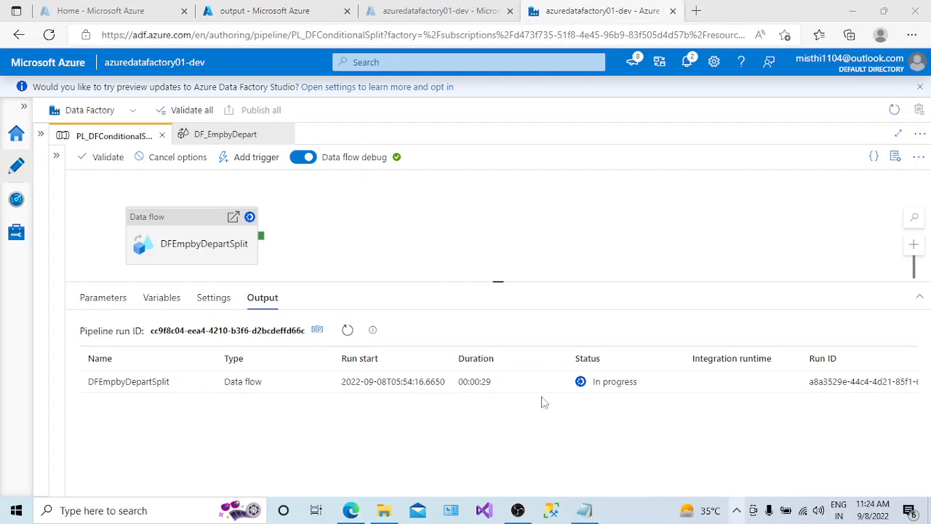
click(346, 331)
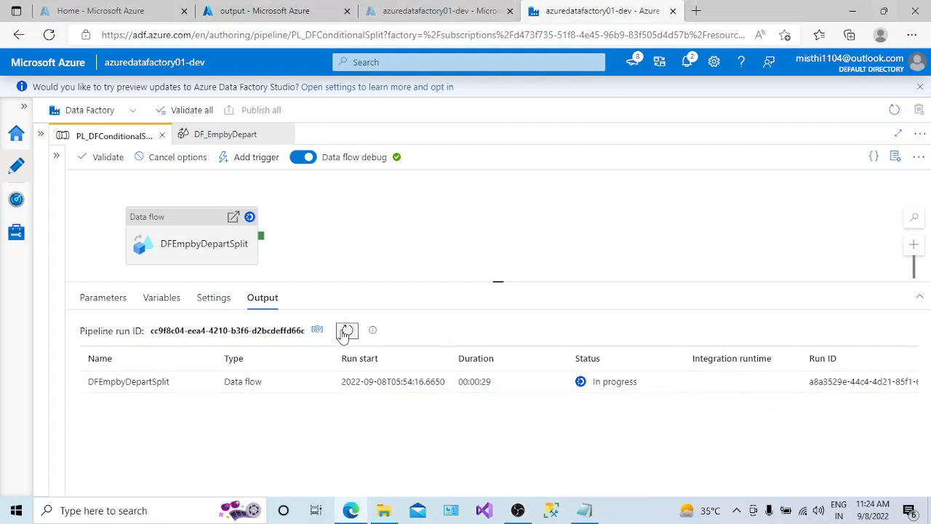
click(346, 331)
Switch to the Azure portal and reopen azurestorageaccount01dev's output container to check its listed folders and blobs.
click(289, 8)
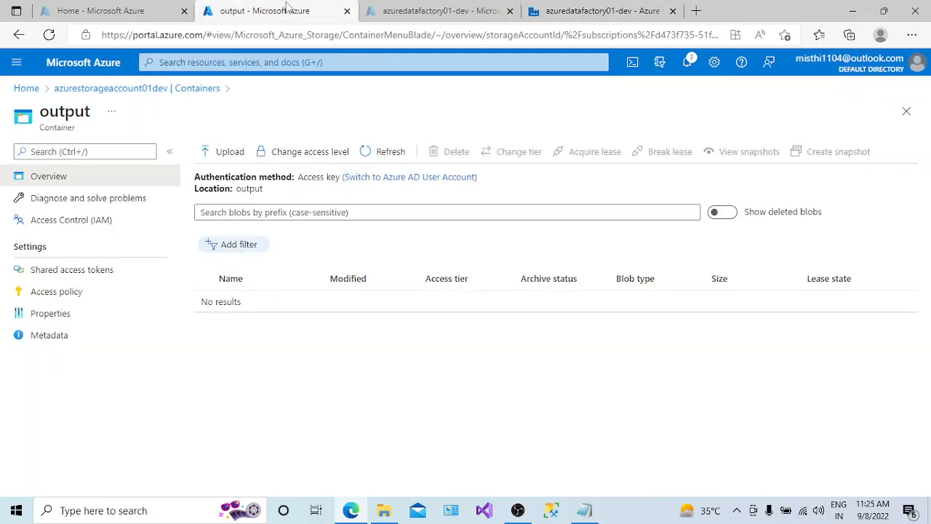
click(107, 90)
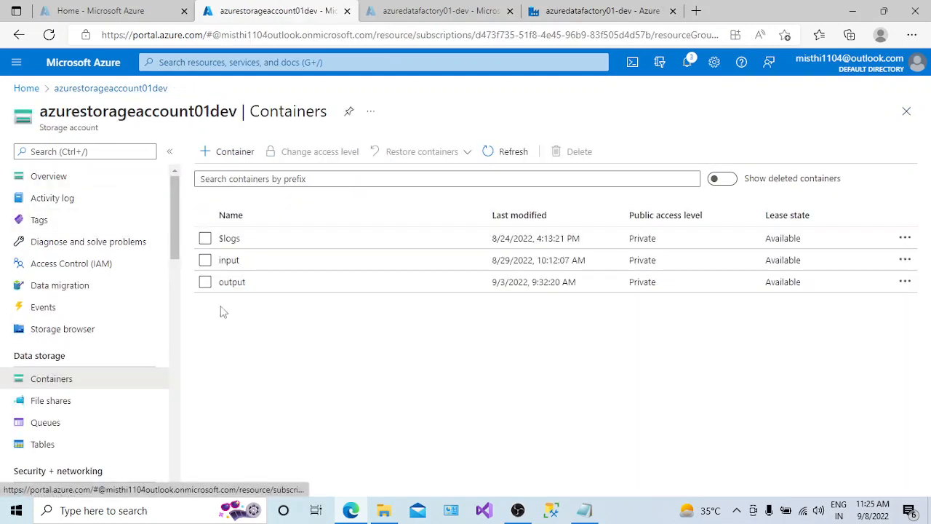
click(237, 283)
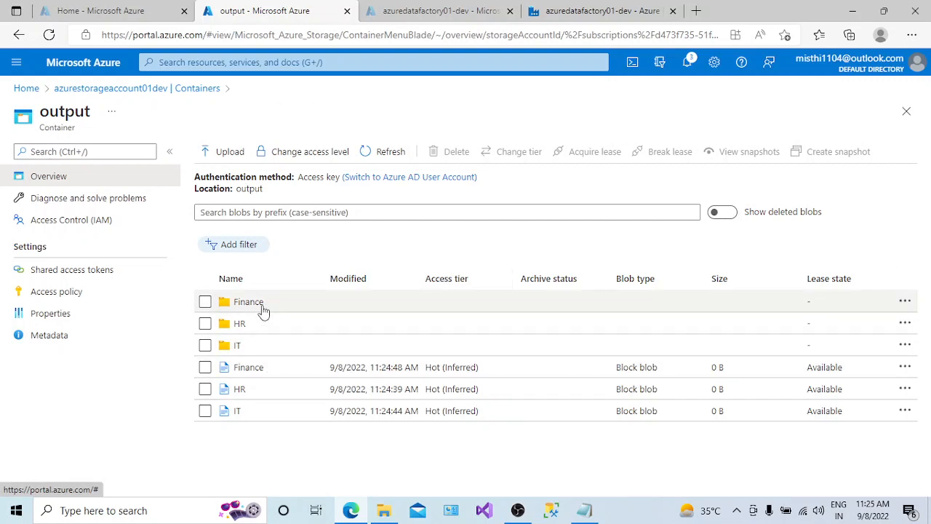
Return to Azure Data Factory and refresh the debug run output to check the DFEmpbyDepartSplit activity's status.
click(566, 22)
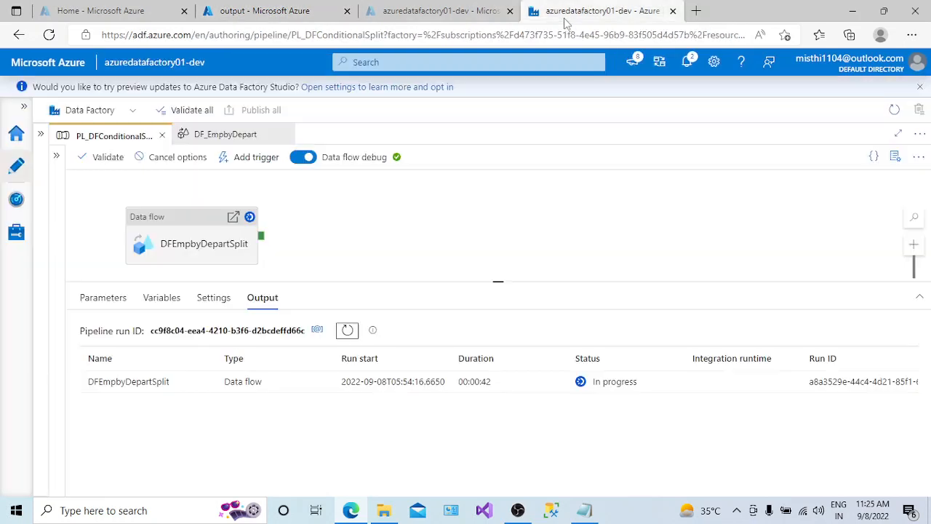
click(347, 332)
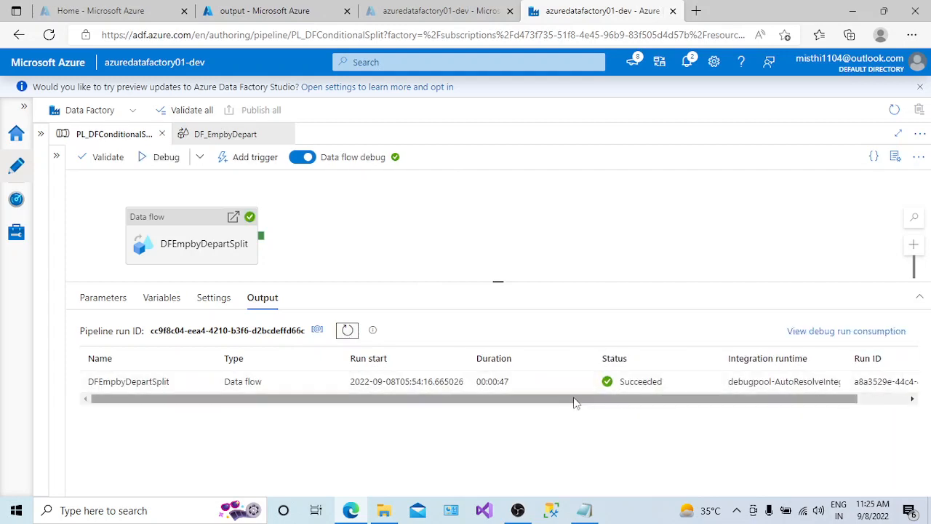
drag(547, 406, 374, 408)
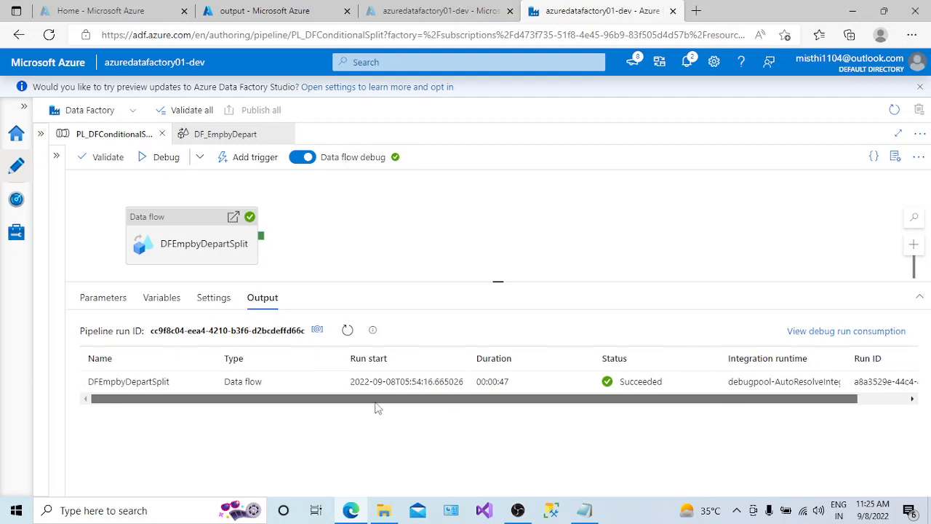
Go to the output container in the Azure portal, open its Finance folder, and inspect the part-00000 CSV blob's path and file name.
click(269, 9)
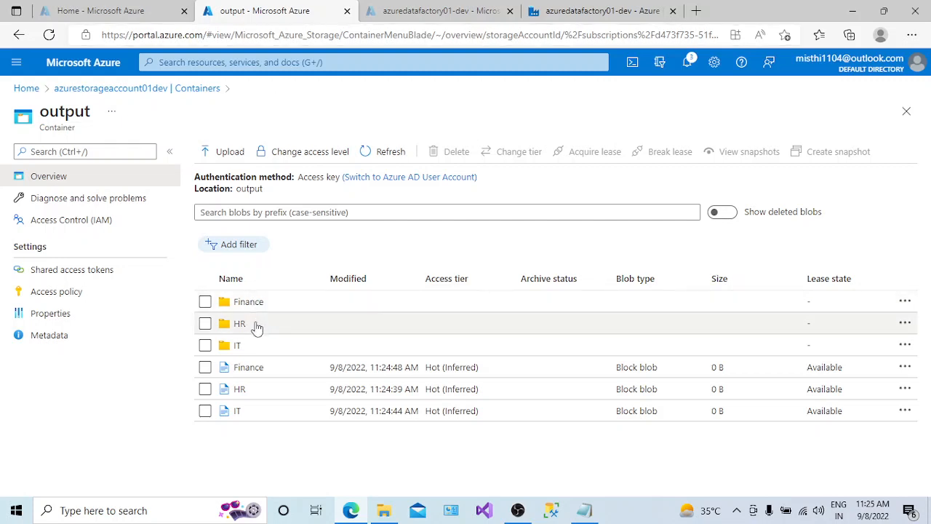
click(248, 301)
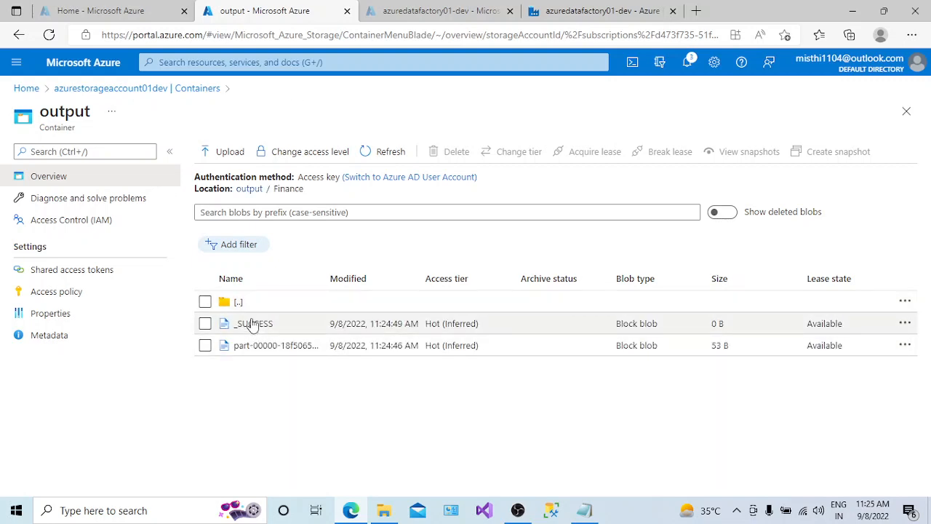
drag(325, 279, 508, 280)
click(340, 348)
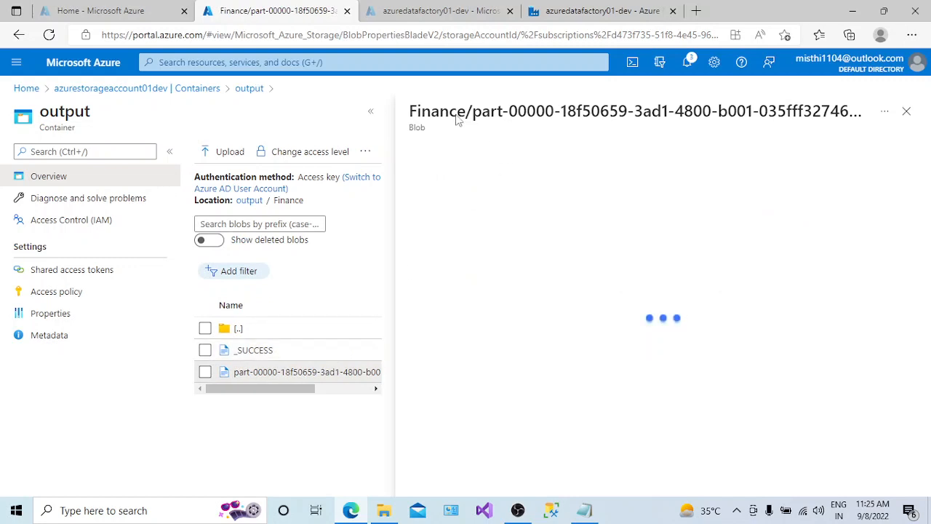
drag(465, 111, 409, 112)
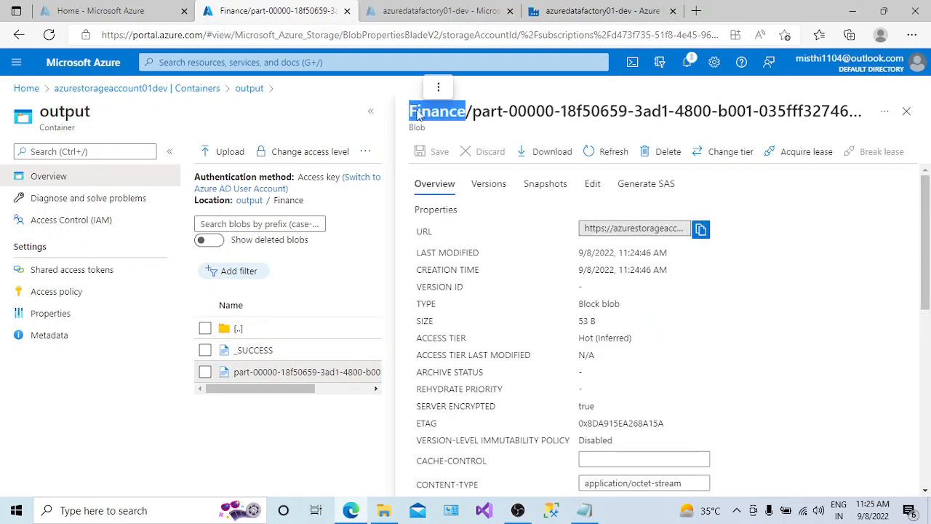
drag(472, 114, 848, 124)
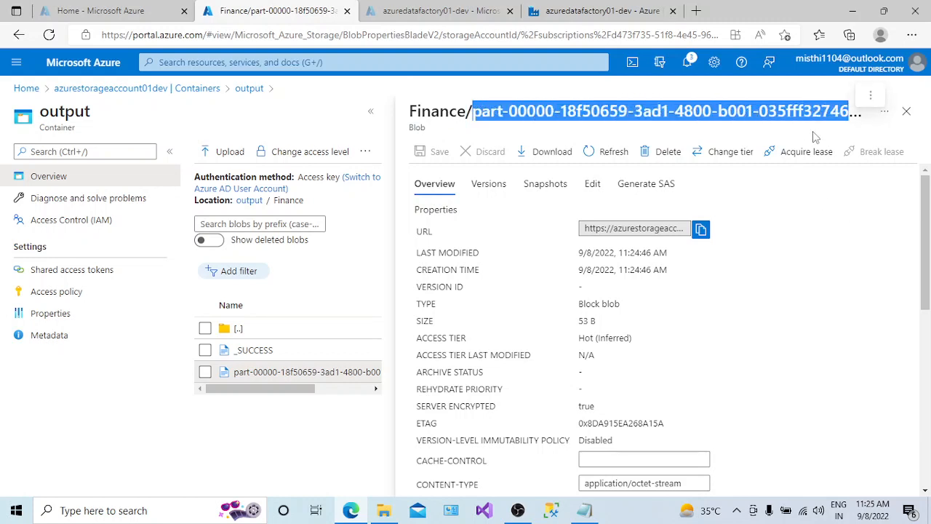
Examine the Finance part-00000 CSV file's contents, and close the blob's details.
click(594, 186)
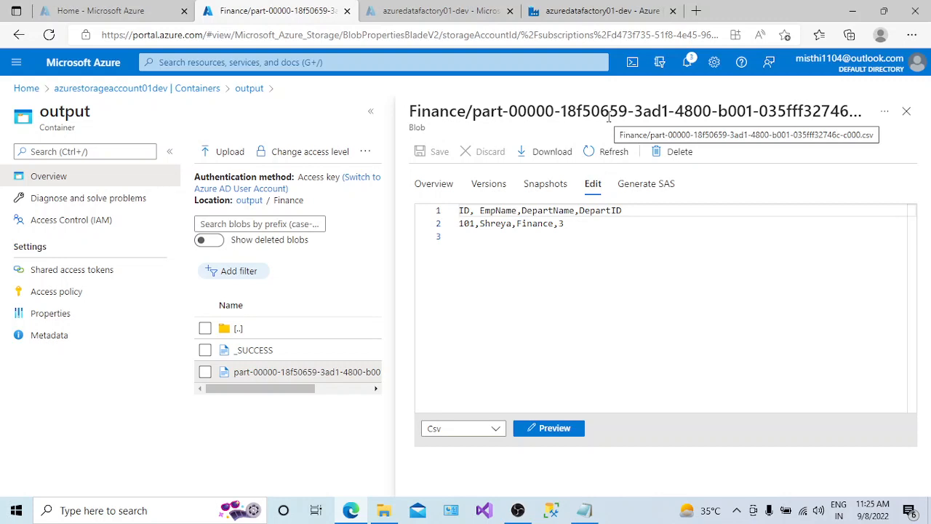
drag(579, 238, 460, 214)
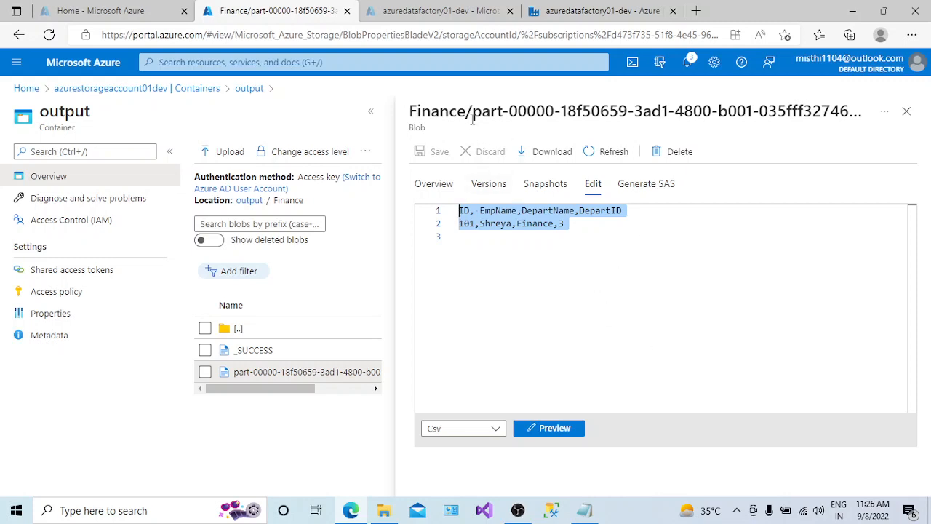
drag(473, 113, 408, 115)
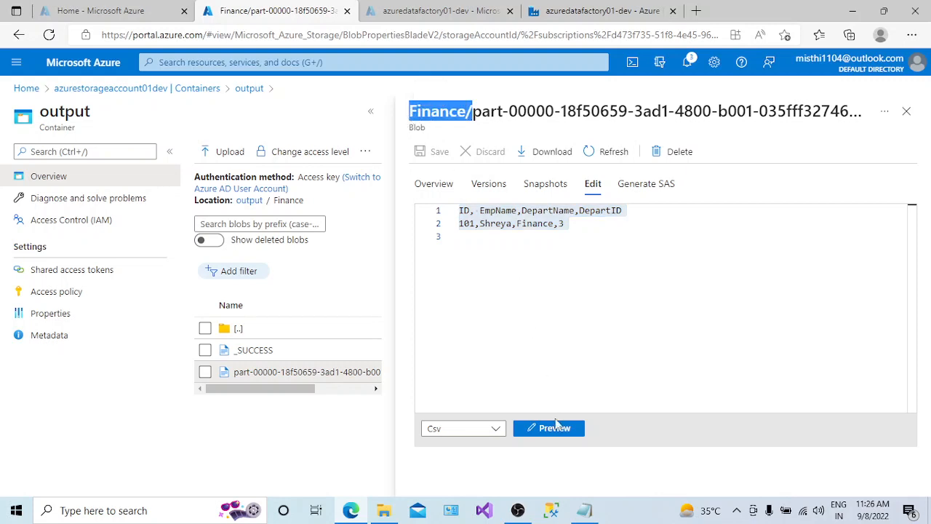
click(517, 235)
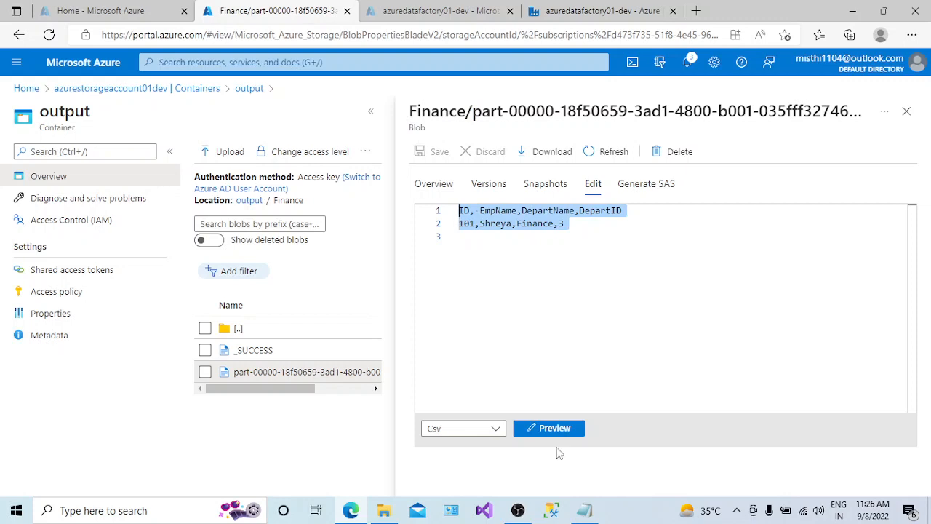
click(906, 112)
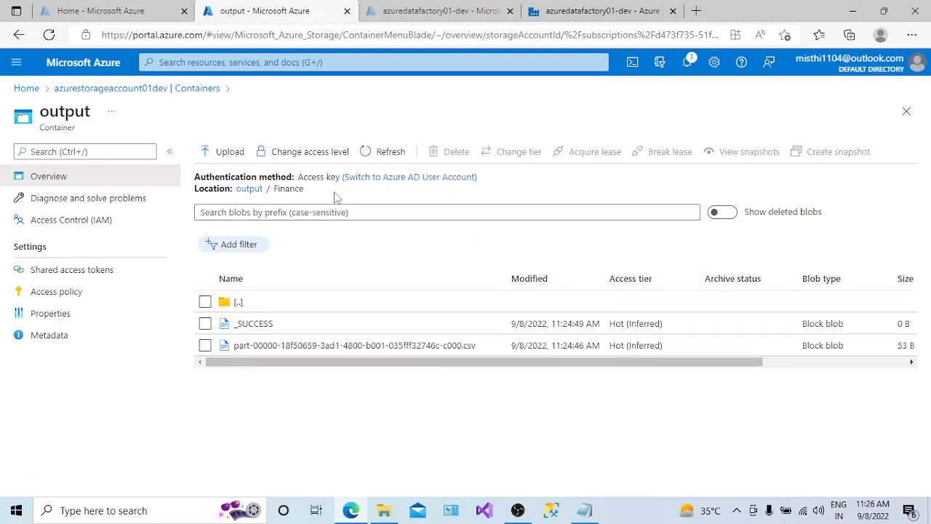
Open the part-00000 CSV blob in the output container's HR folder and examine its contents.
click(248, 189)
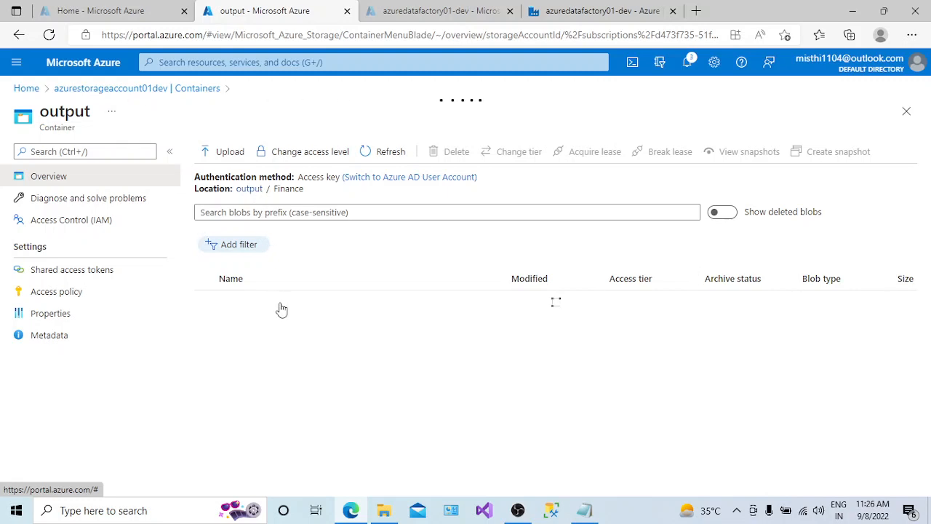
click(239, 331)
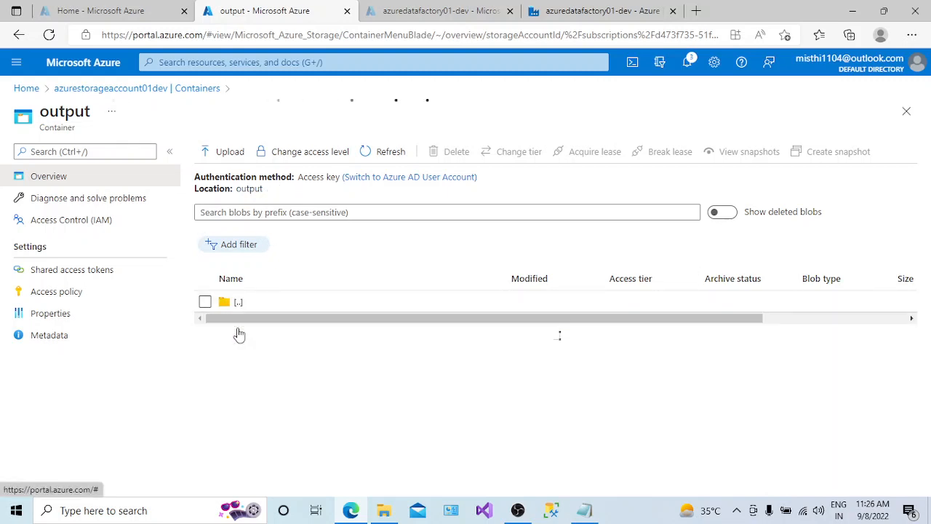
click(291, 346)
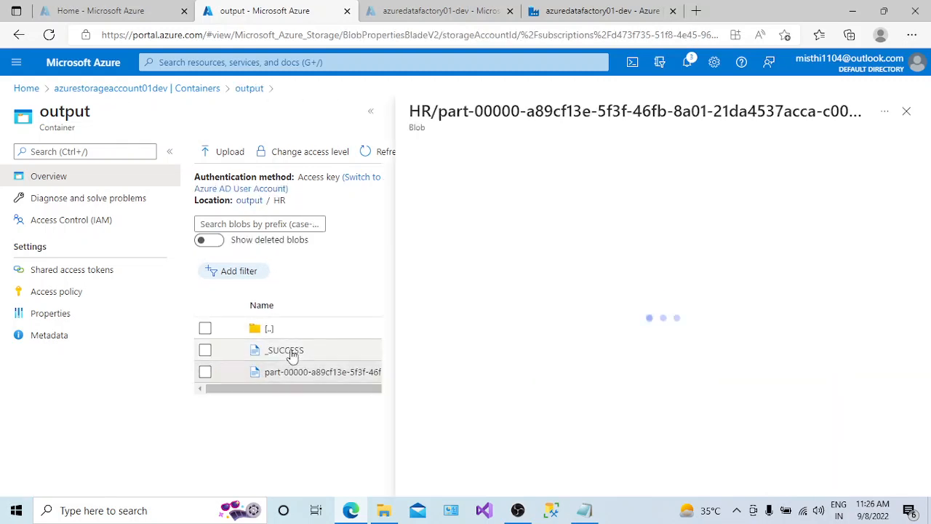
click(595, 184)
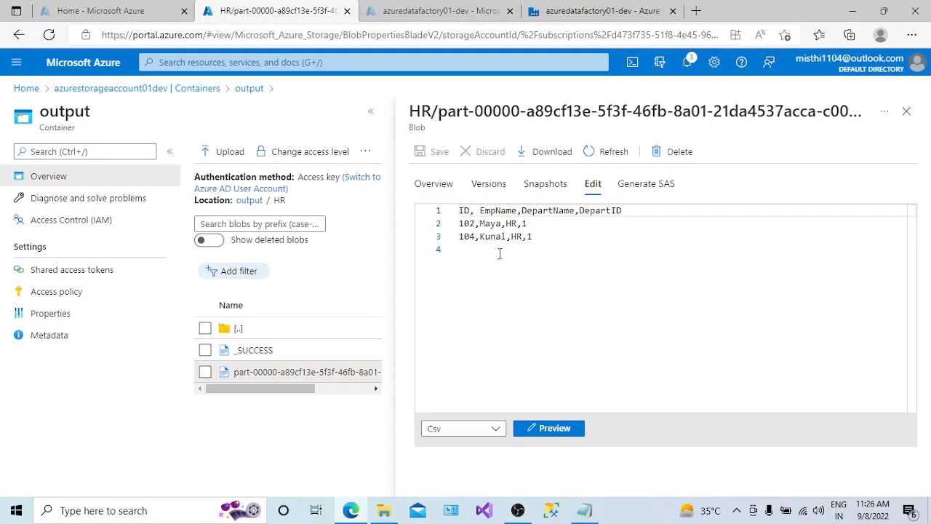
Highlight the employee rows in the HR CSV file, close the blob's details, and return to the output container's root.
drag(524, 236, 458, 223)
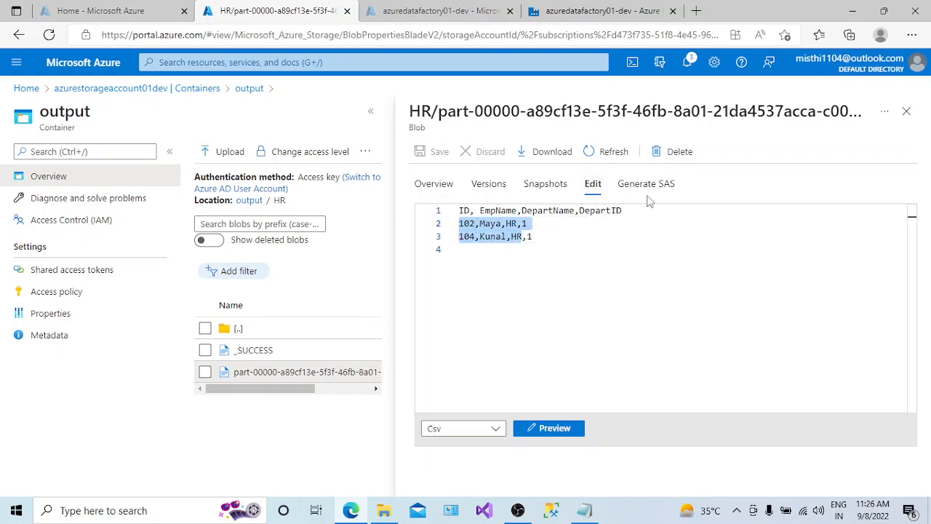
click(907, 111)
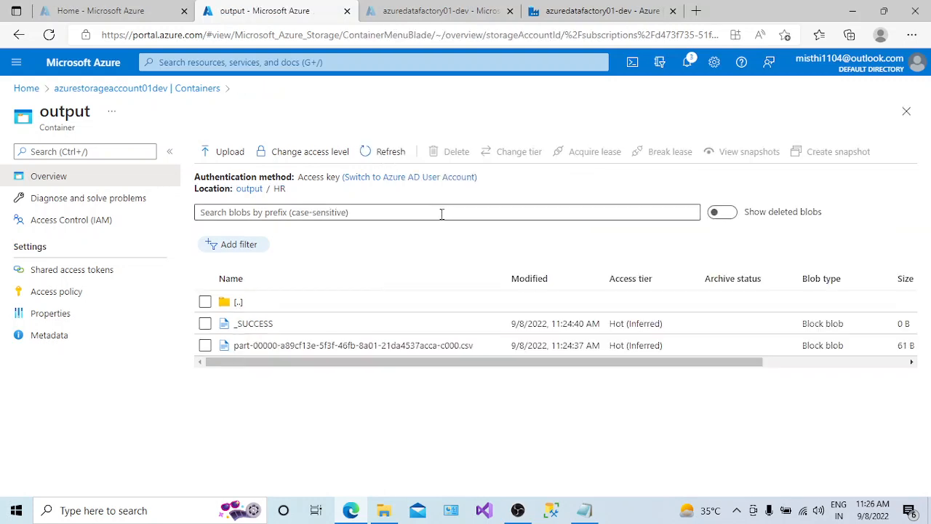
click(250, 189)
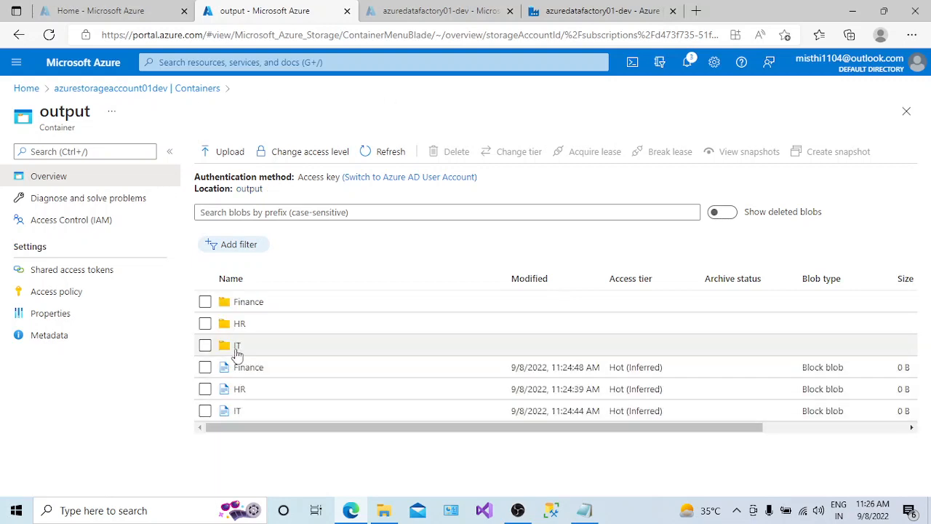
Open the part-00000 CSV blob in the IT folder, examine its employee rows, and close the blob's details.
click(235, 347)
click(287, 347)
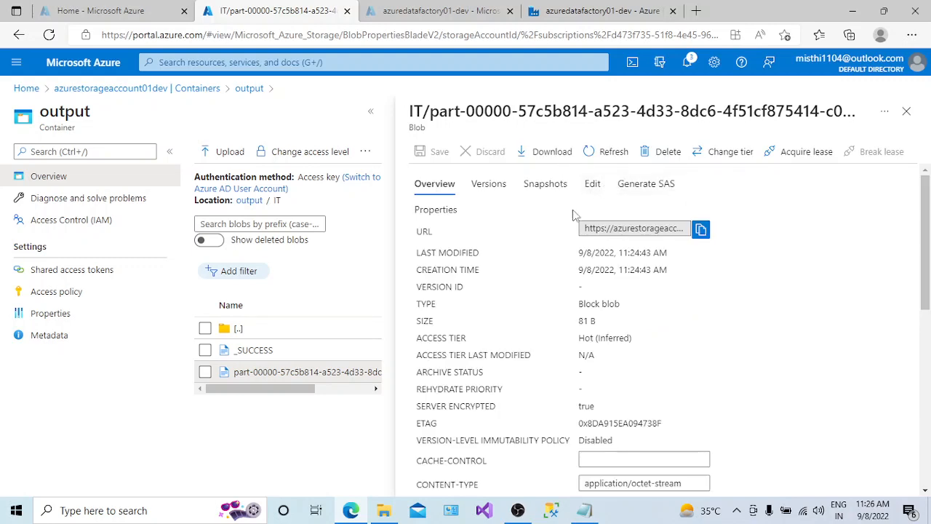
click(592, 185)
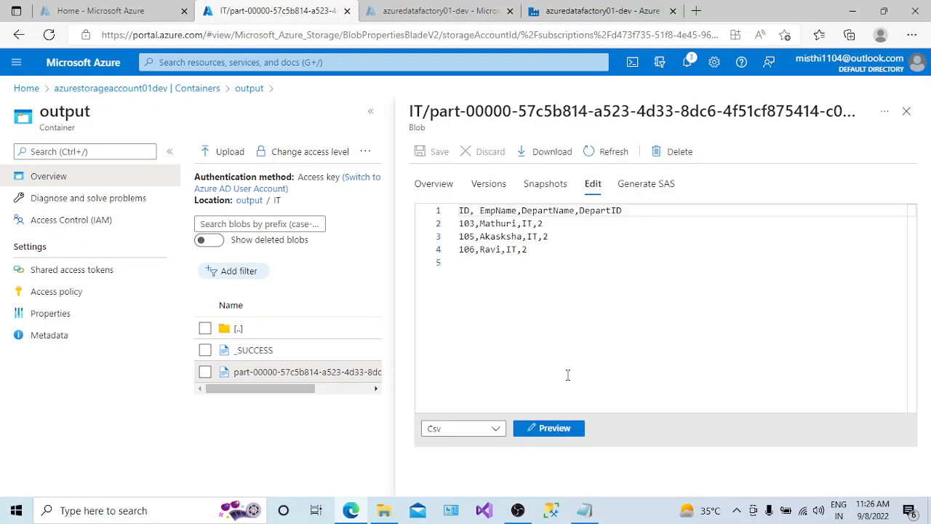
drag(534, 255, 459, 224)
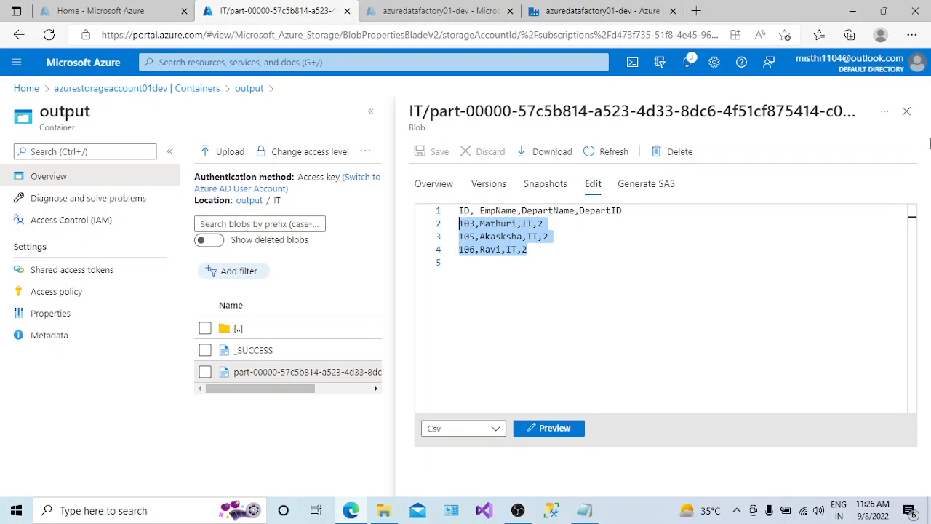
click(907, 111)
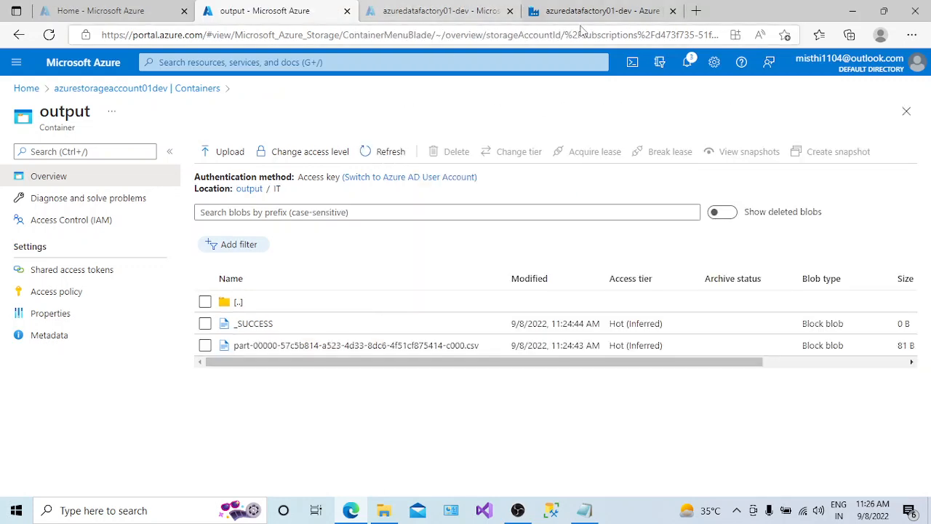
Switch to the DF_EmpbyDepart data flow in Azure Data Factory and enlarge its canvas to review the source, split and sink streams.
click(443, 35)
click(585, 15)
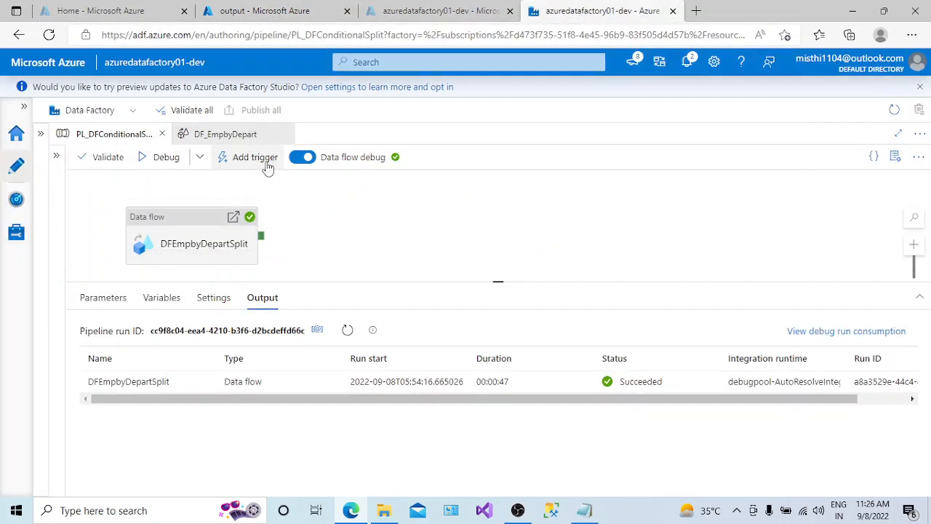
click(227, 141)
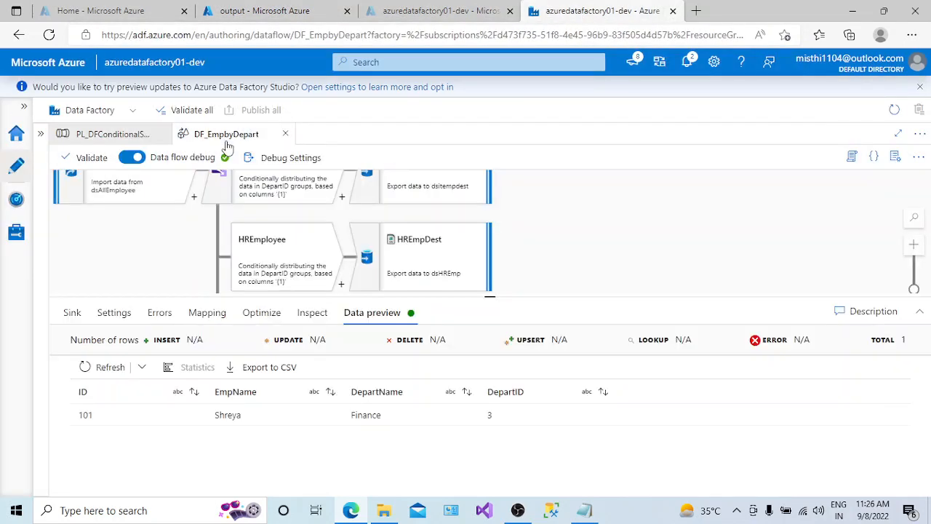
drag(493, 297, 489, 394)
drag(682, 241, 674, 318)
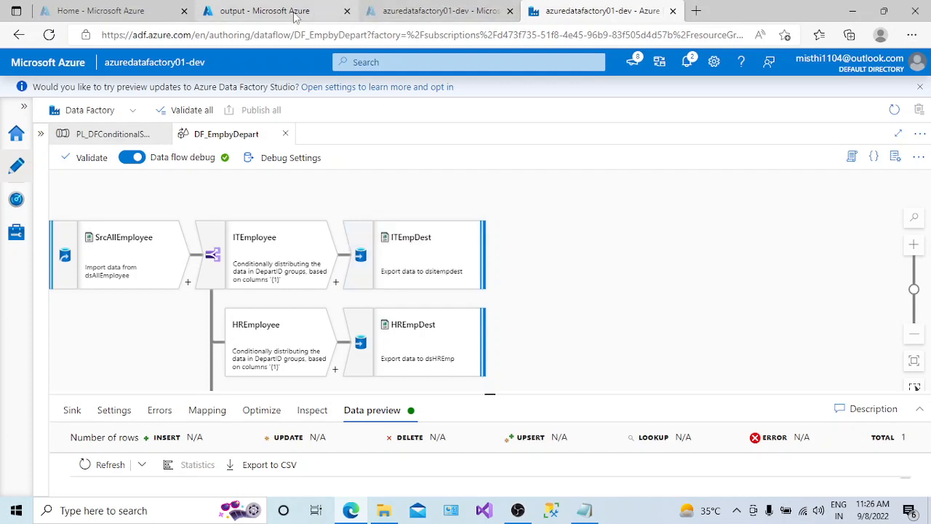
click(262, 10)
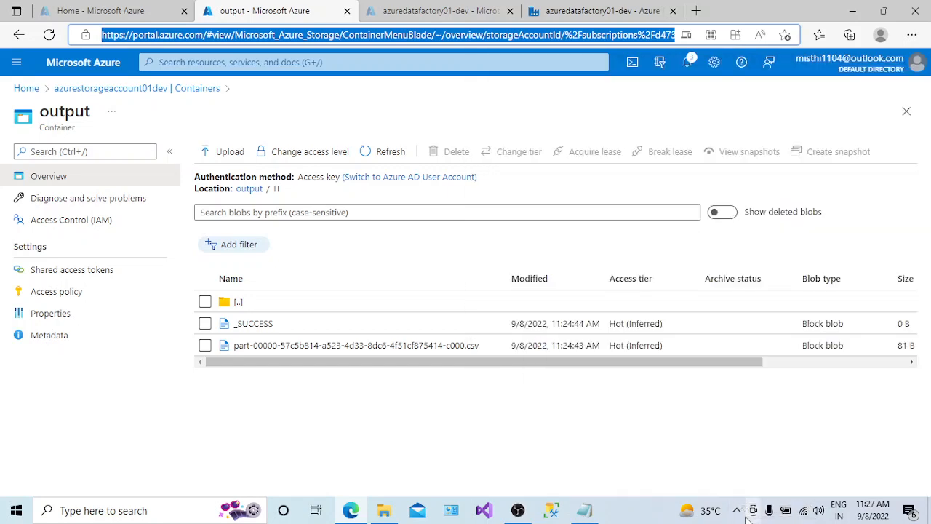
click(751, 513)
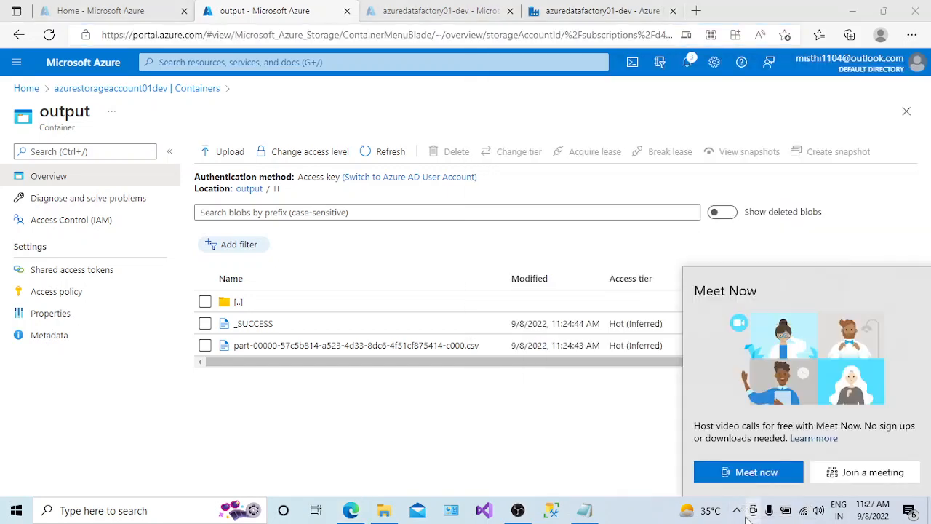
click(737, 515)
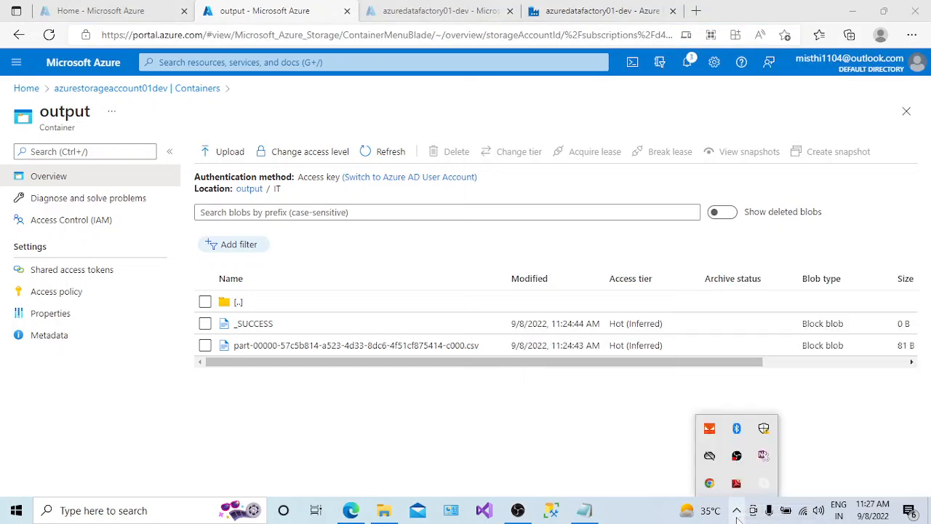